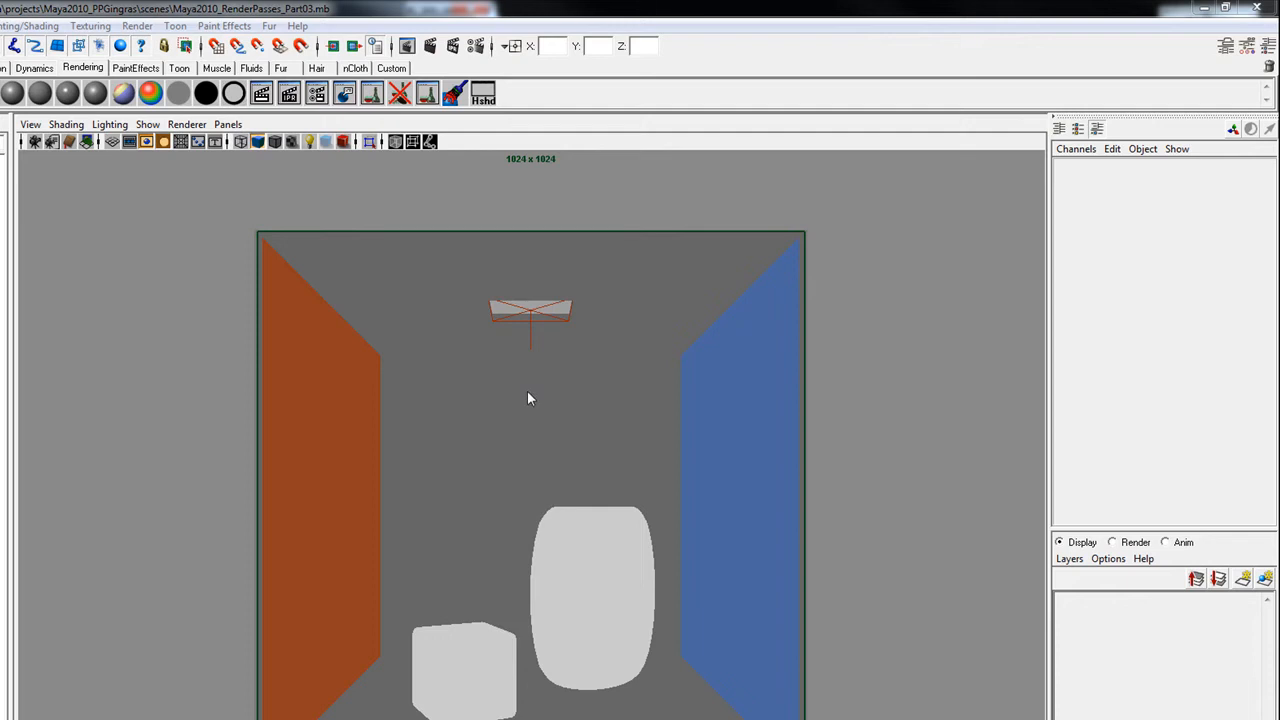
- Create a new render layer containing the box geometry, both inner objects and the area light
left_click(1113, 542)
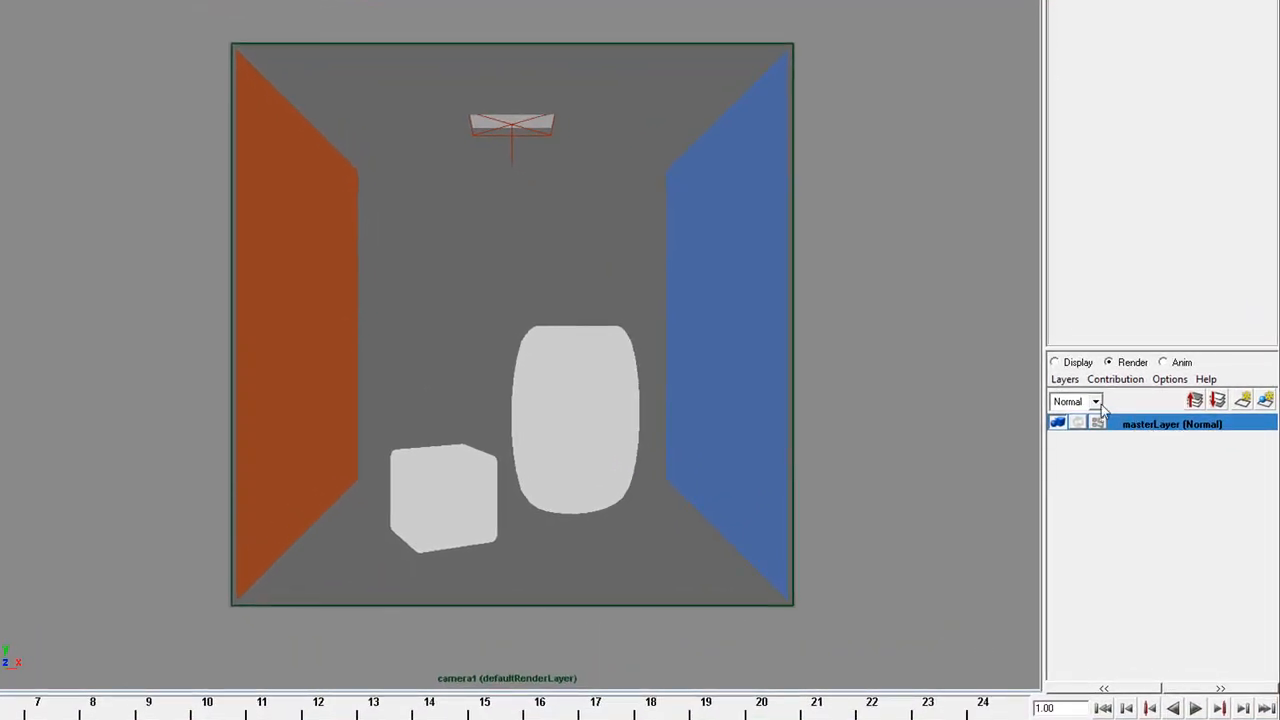
left_click_drag(168, 45, 887, 636)
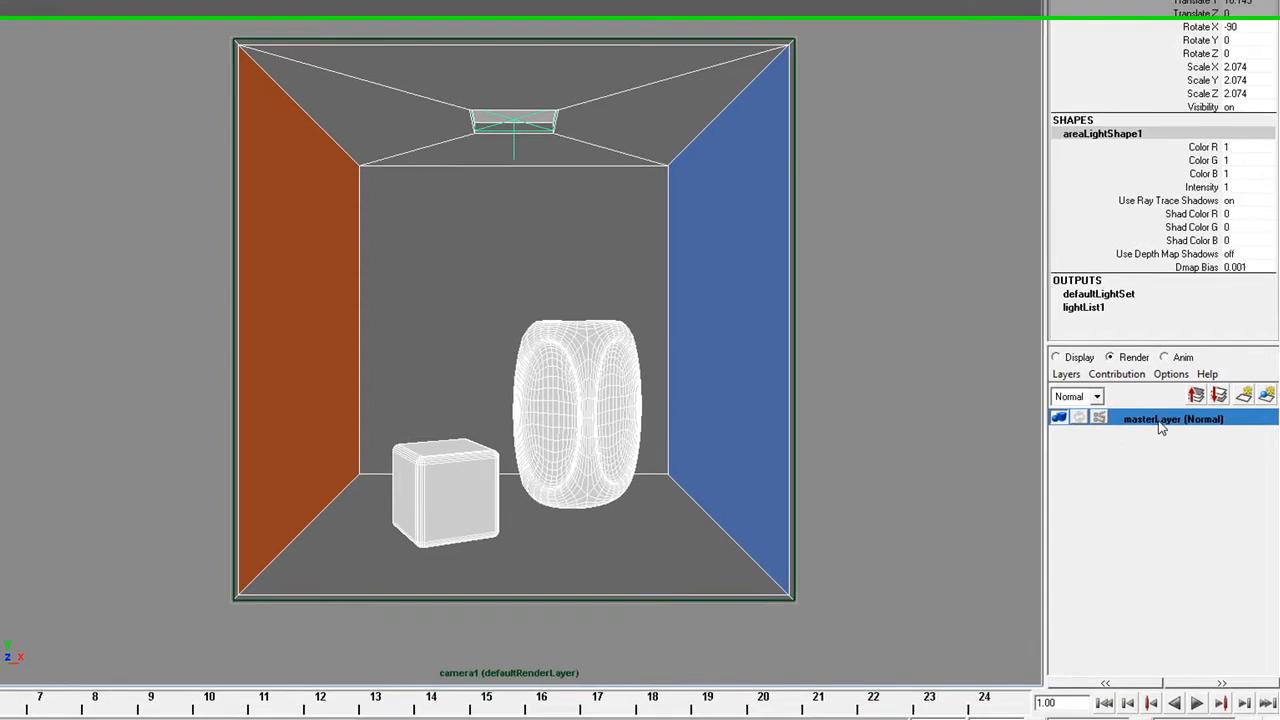
left_click(1066, 351)
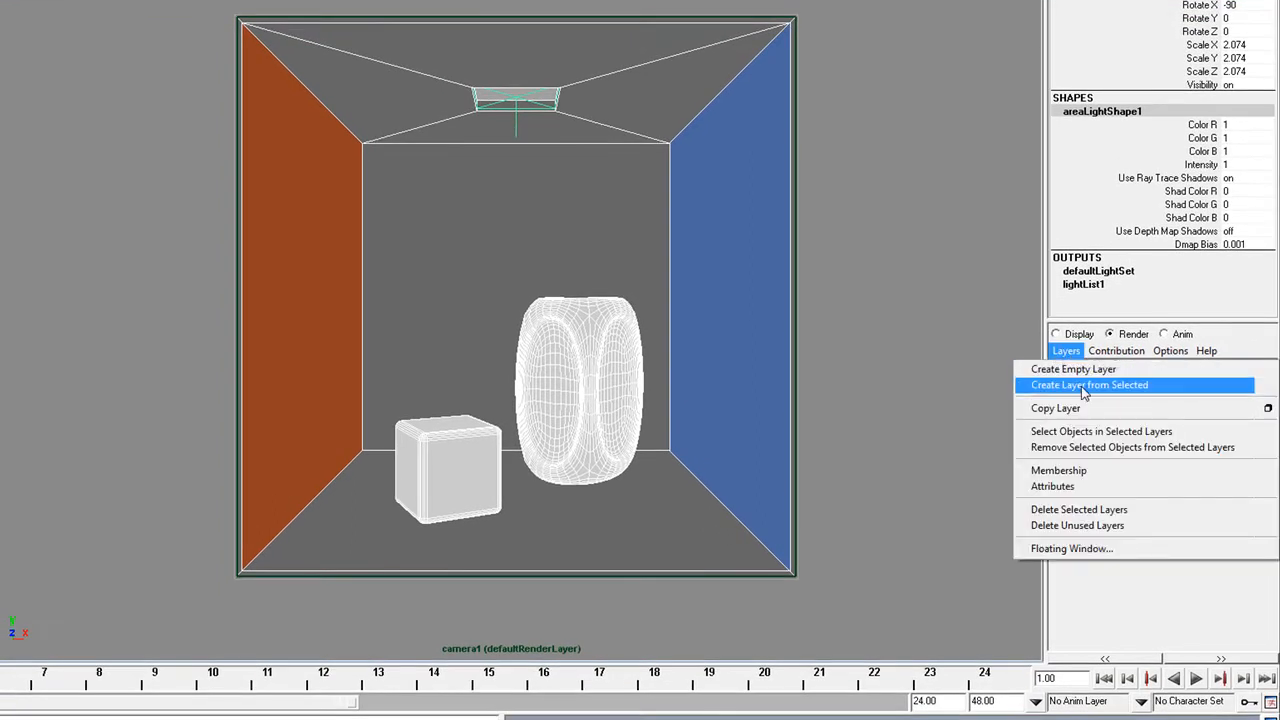
left_click(1083, 388)
- Rename the new render layer as CornellBox
left_click(1152, 397)
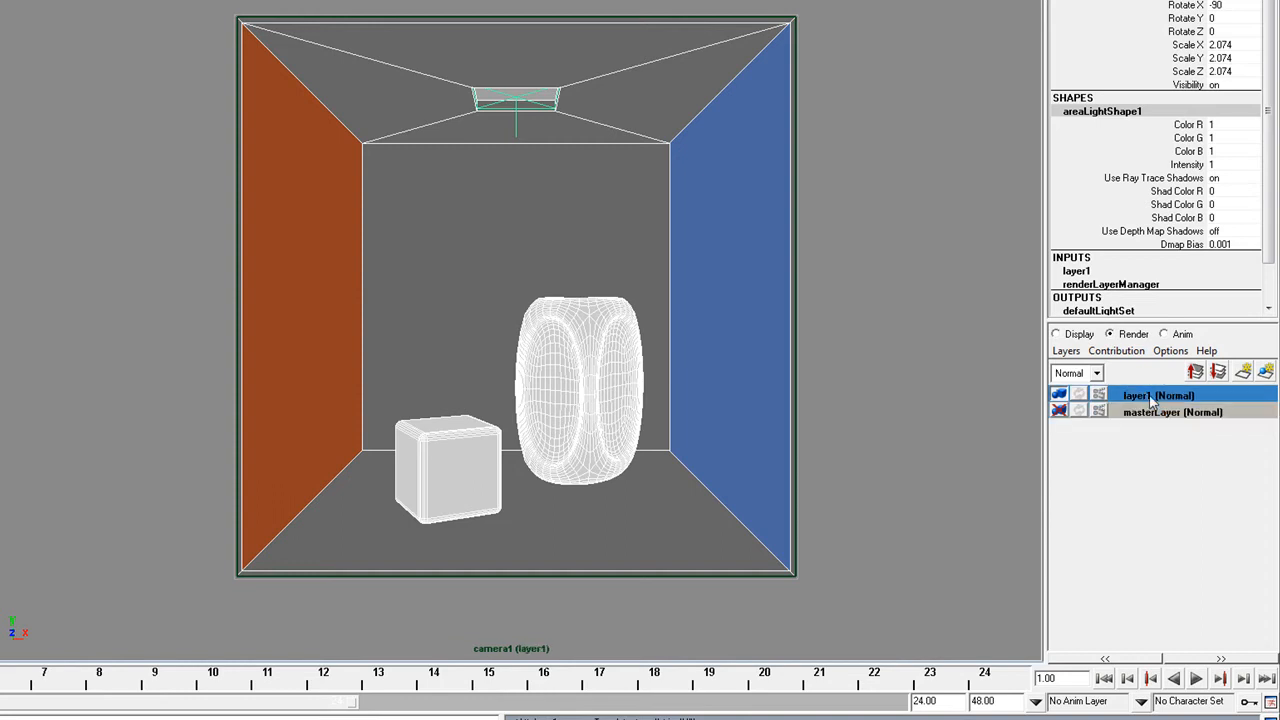
double_click(1162, 396)
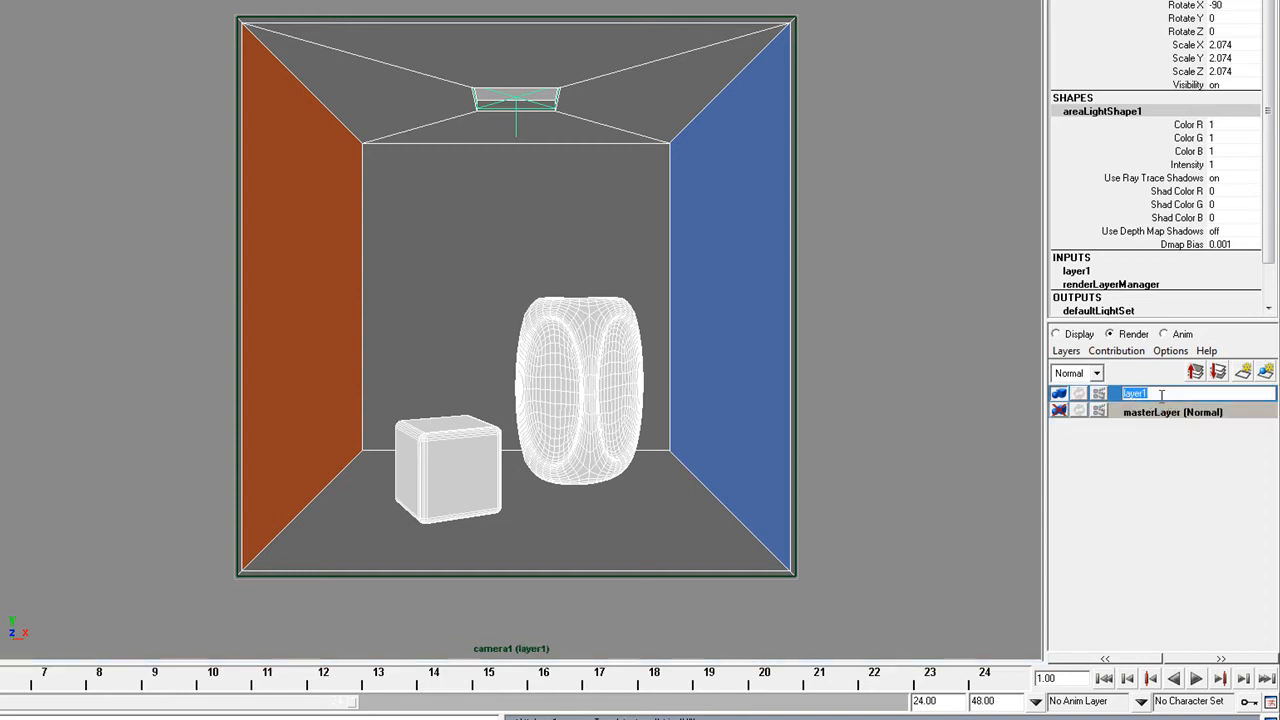
type("CornellBox")
key("Return")
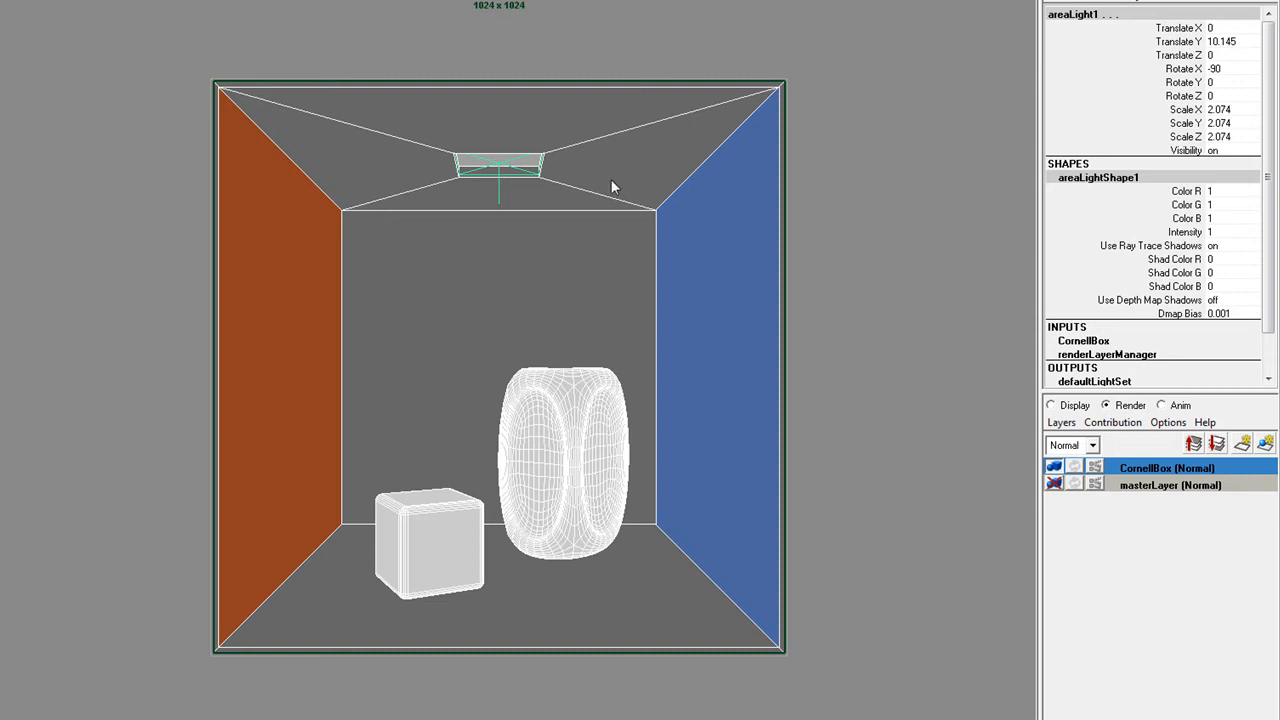
- Create two pass contribution maps containing the selected objects on the CornellBox layer, and expand the layer to list them
right_click(1140, 470)
mouse_move(1050, 636)
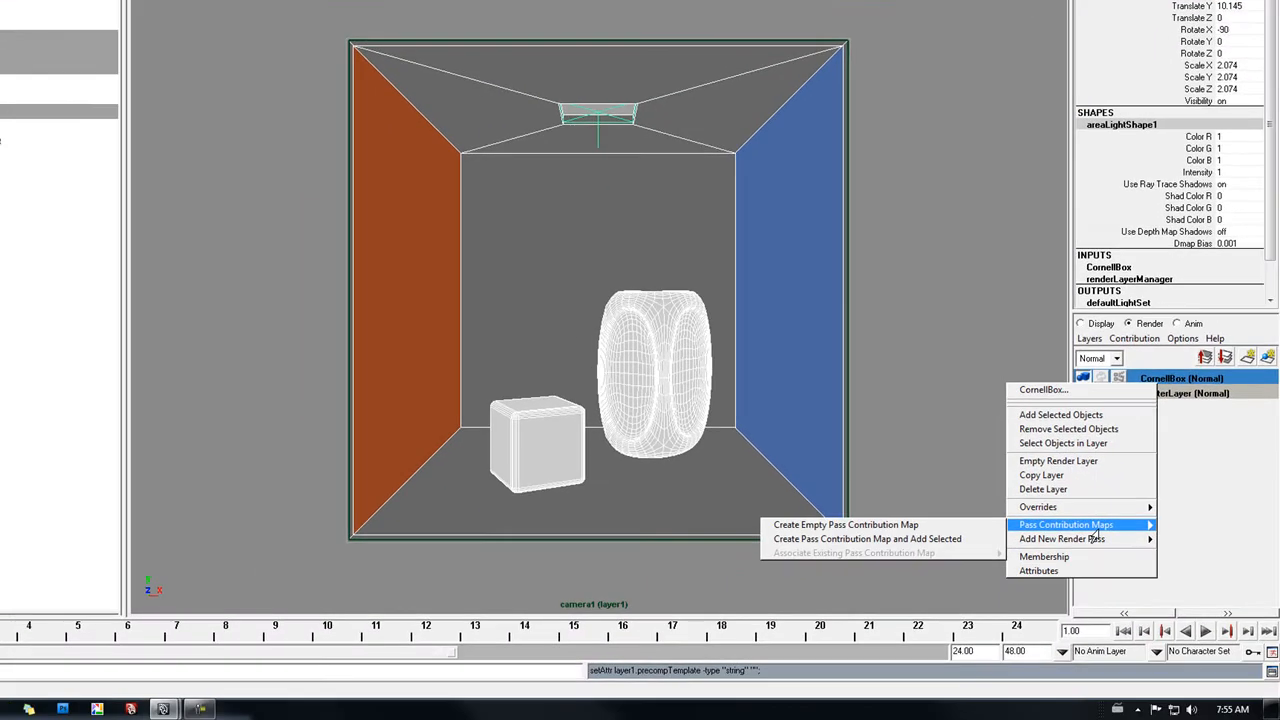
left_click(912, 541)
right_click(1176, 383)
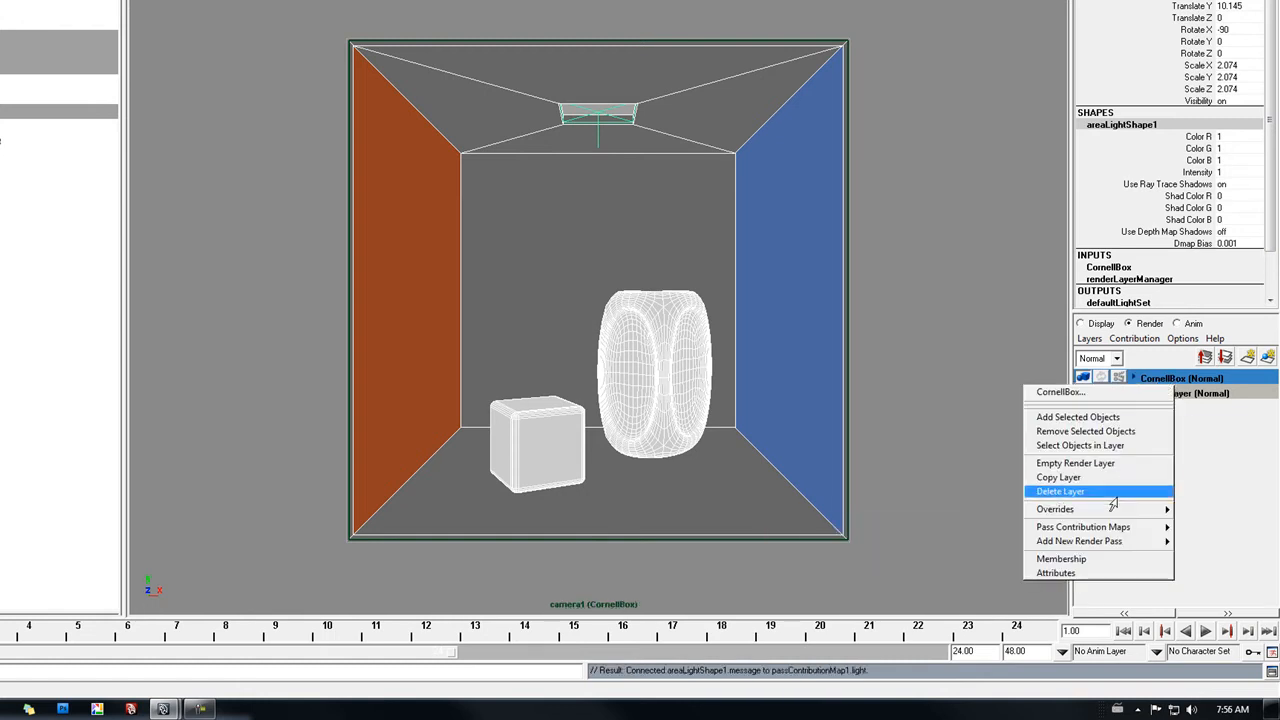
mouse_move(1105, 527)
left_click(990, 541)
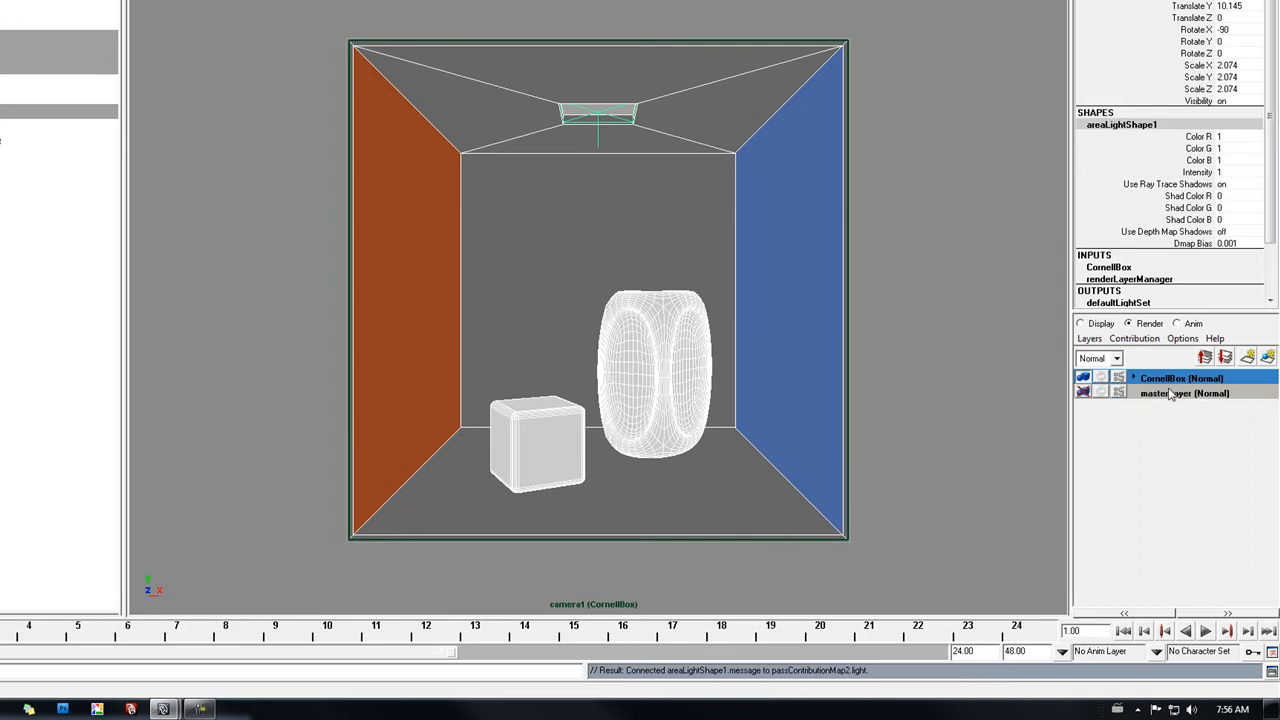
left_click(1132, 379)
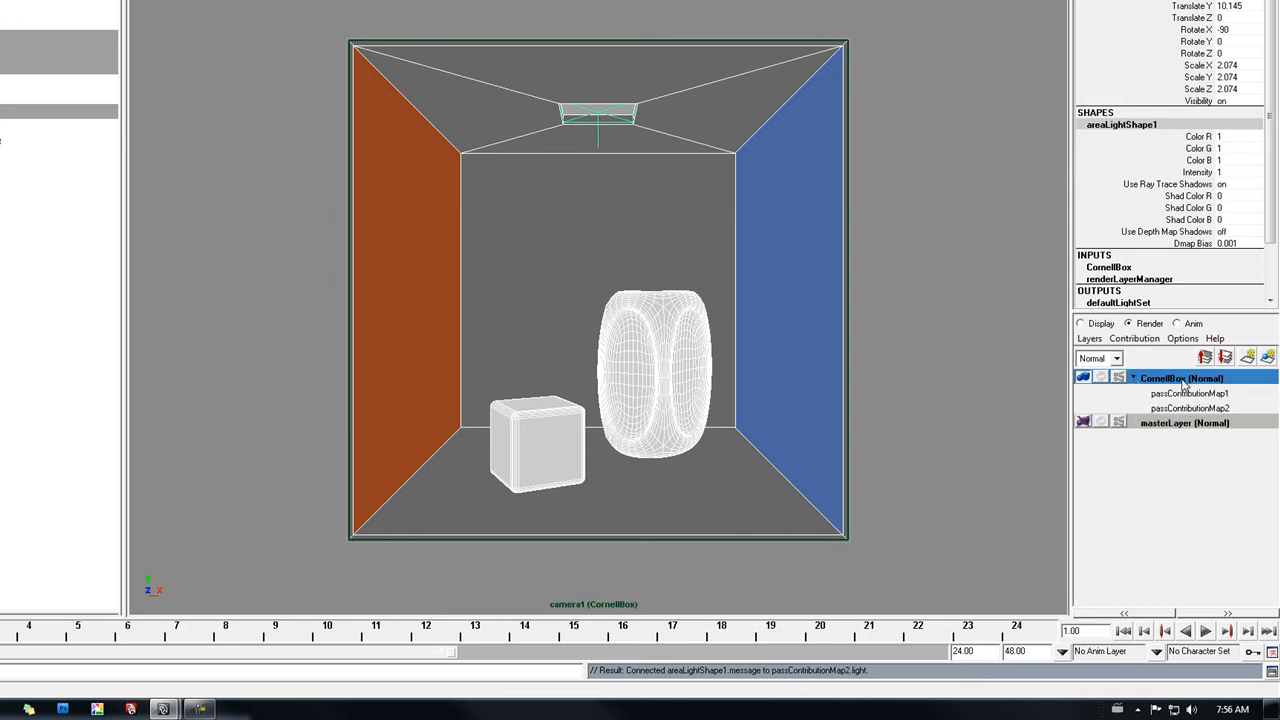
- Add a third and a fourth pass contribution map with the selected objects to the CornellBox layer
right_click(1180, 385)
mouse_move(1105, 527)
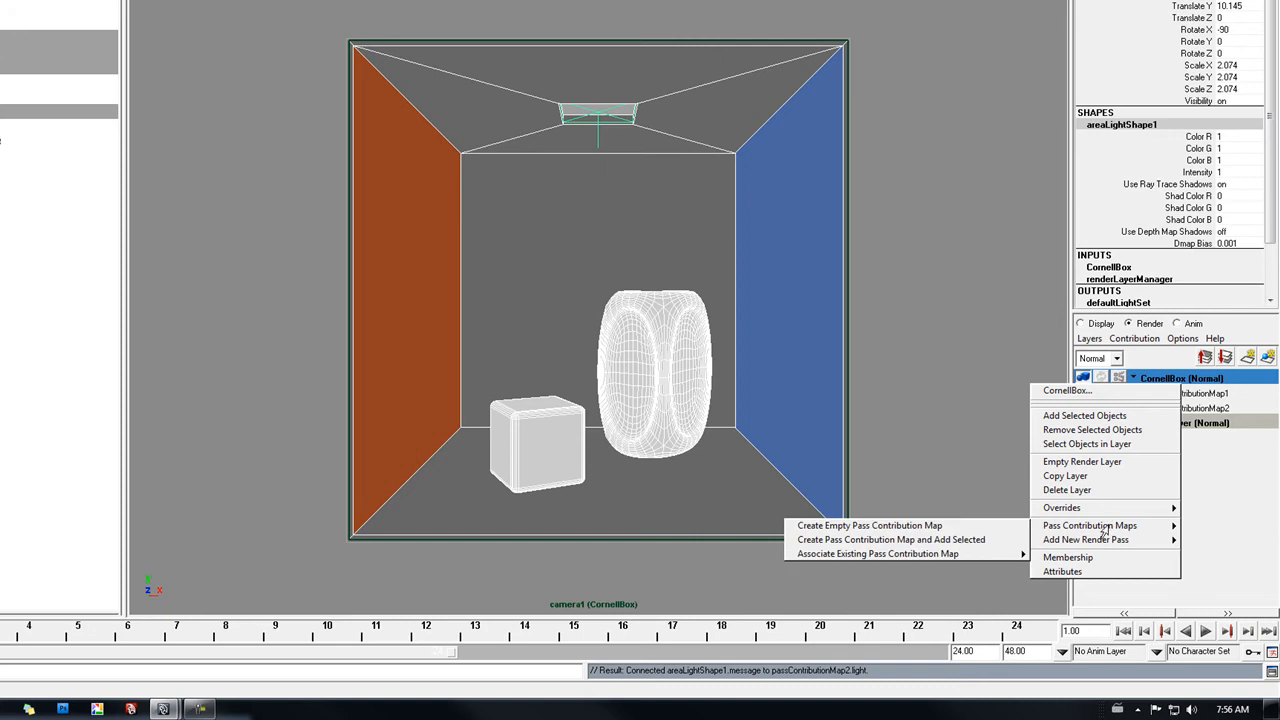
left_click(990, 540)
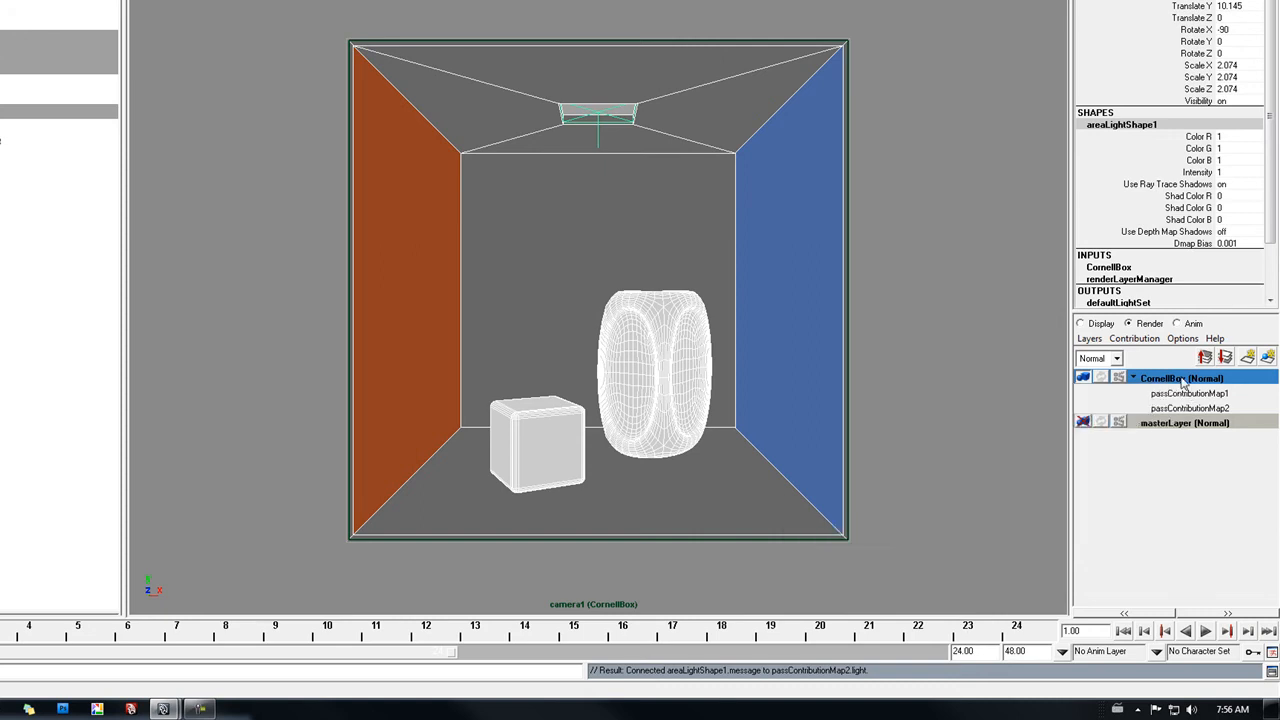
right_click(1180, 385)
mouse_move(1094, 527)
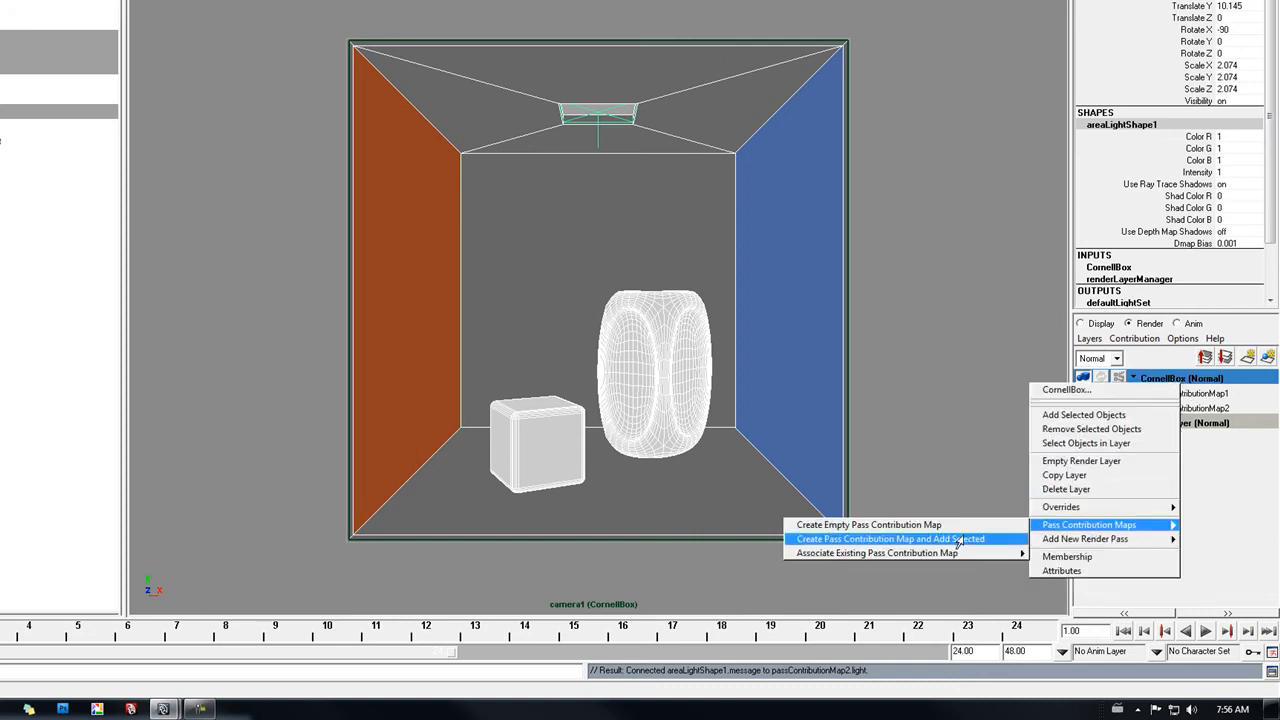
left_click(1000, 524)
right_click(1172, 385)
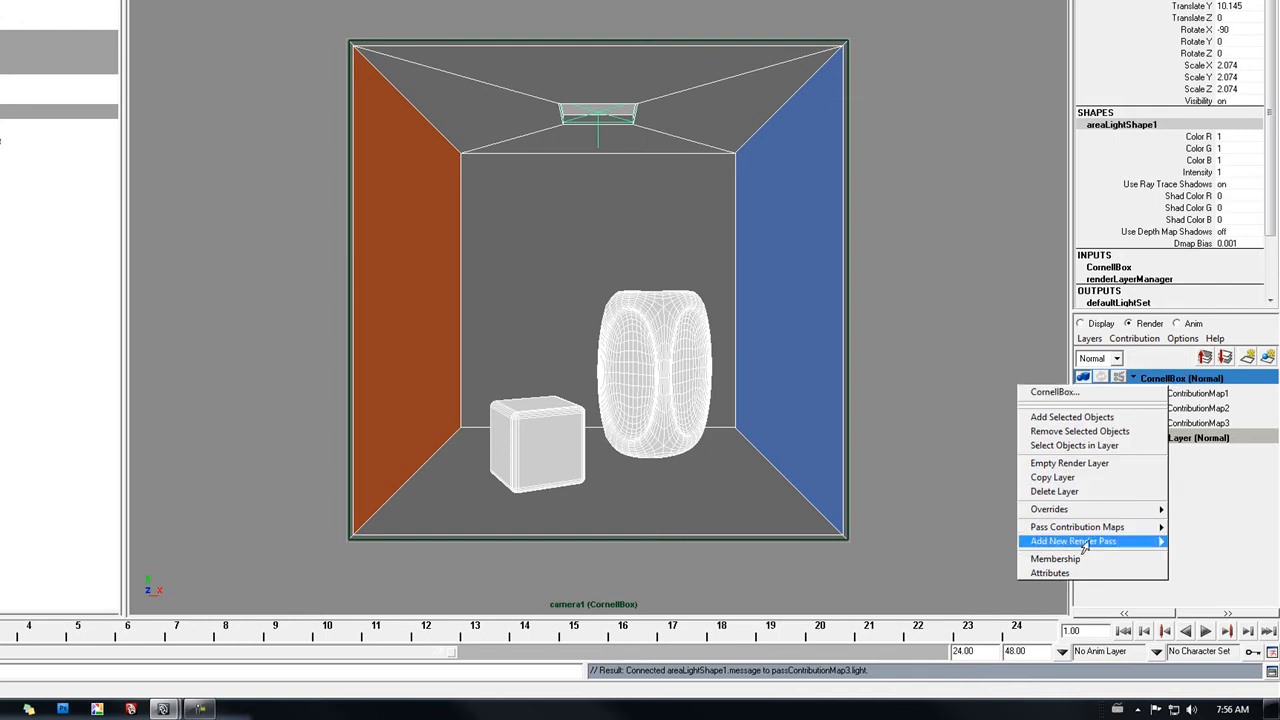
mouse_move(1085, 528)
left_click(932, 541)
- Add three more pass contribution maps with the selected objects to the CornellBox layer, for seven maps altogether
right_click(1185, 383)
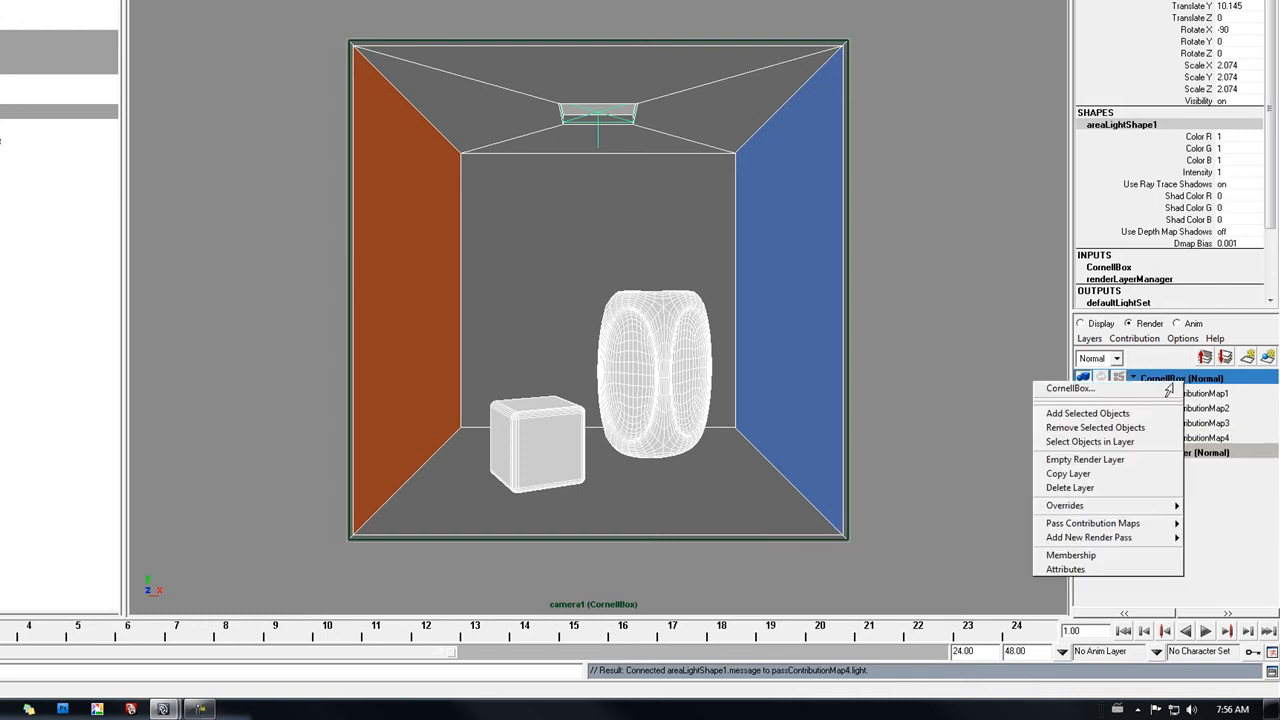
left_click(940, 535)
right_click(1186, 386)
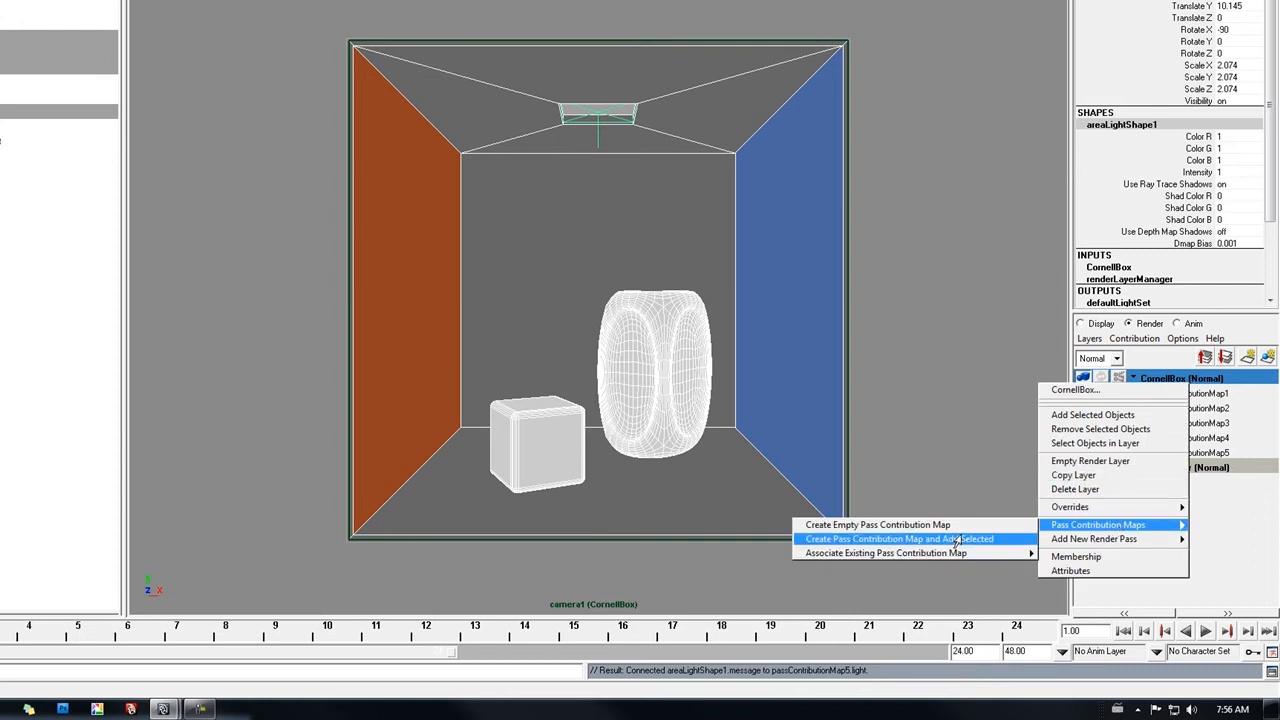
left_click(955, 538)
right_click(1160, 386)
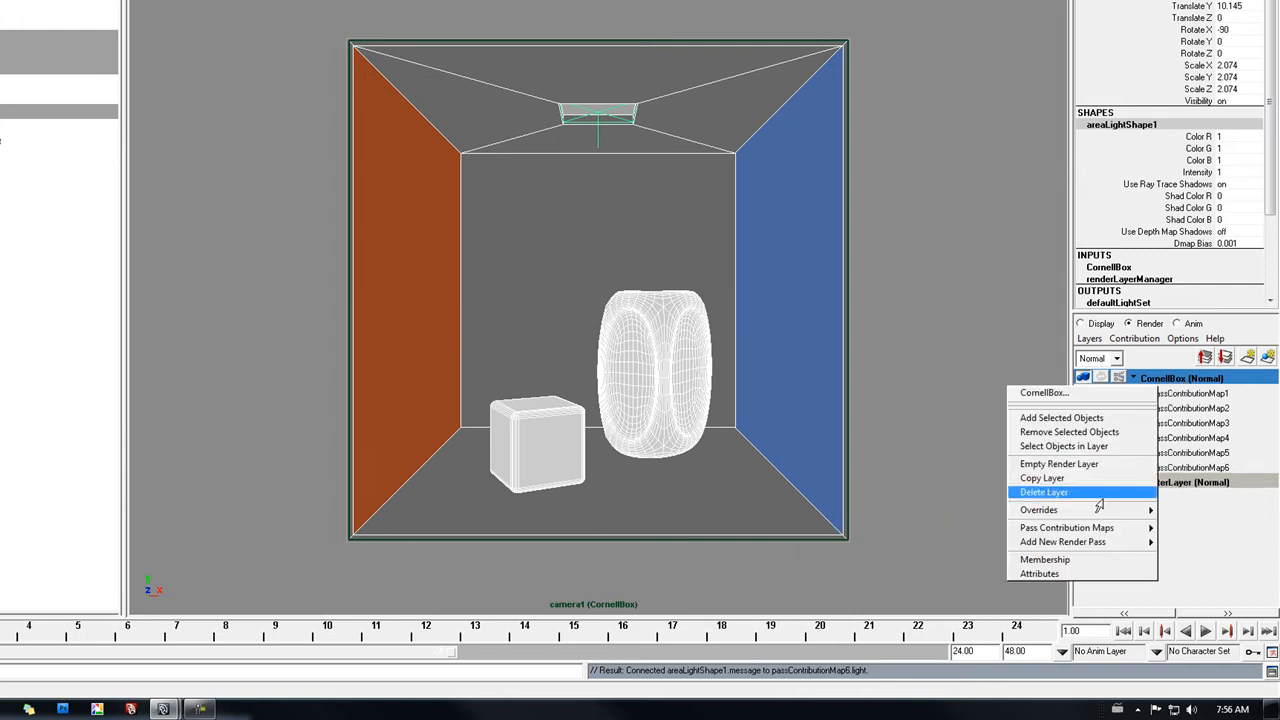
mouse_move(1089, 530)
left_click(981, 541)
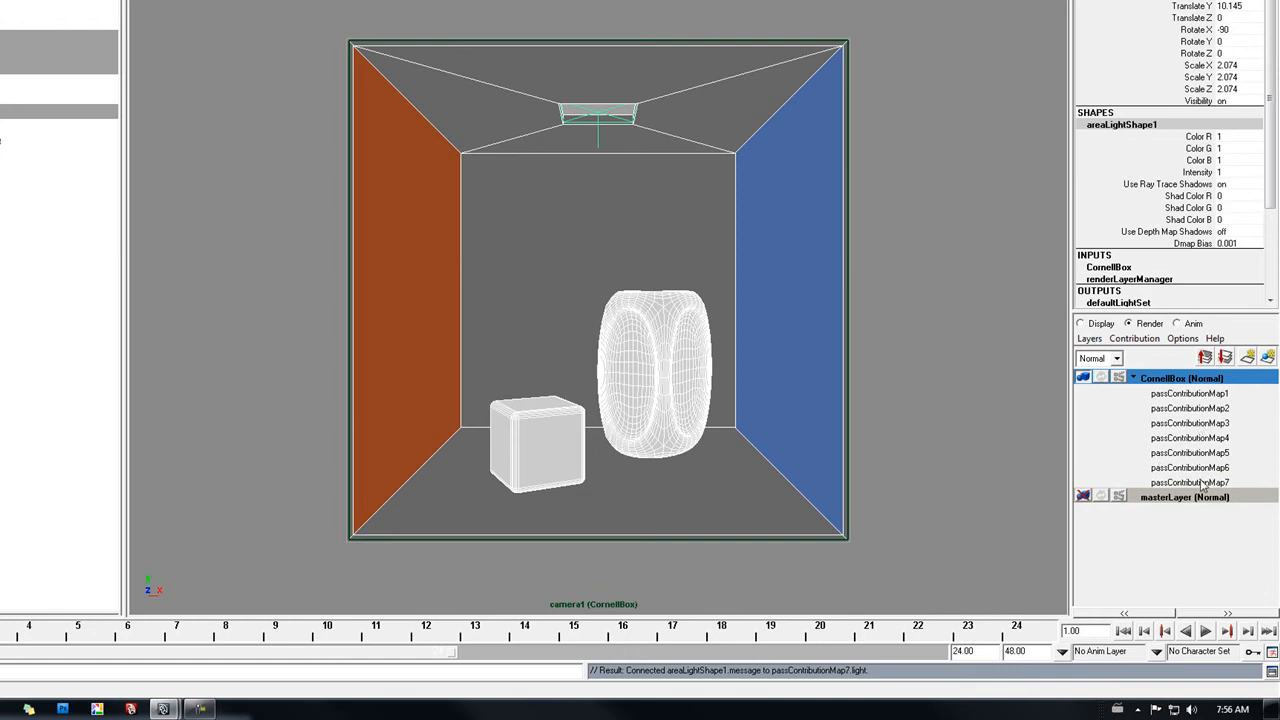
- Rename passContributionMap1 as Diffuse and passContributionMap2 as DiffuseNo
double_click(1189, 394)
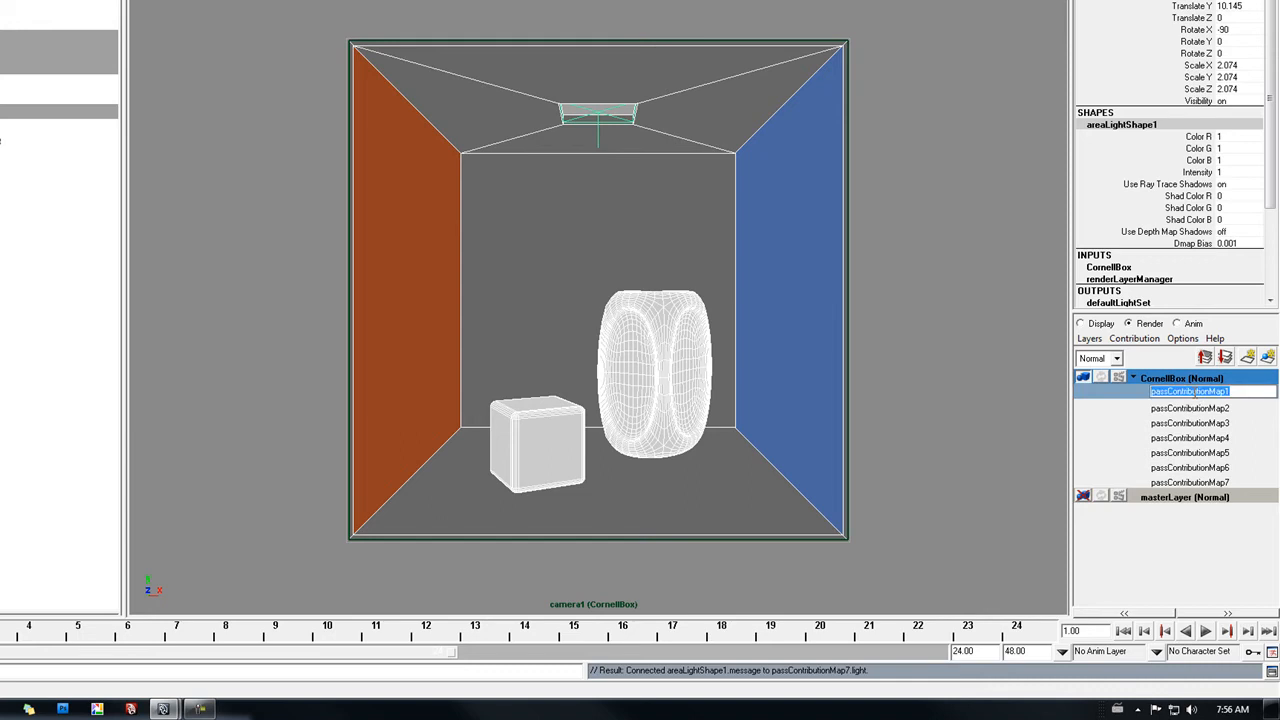
type("Diffuse")
key("Return")
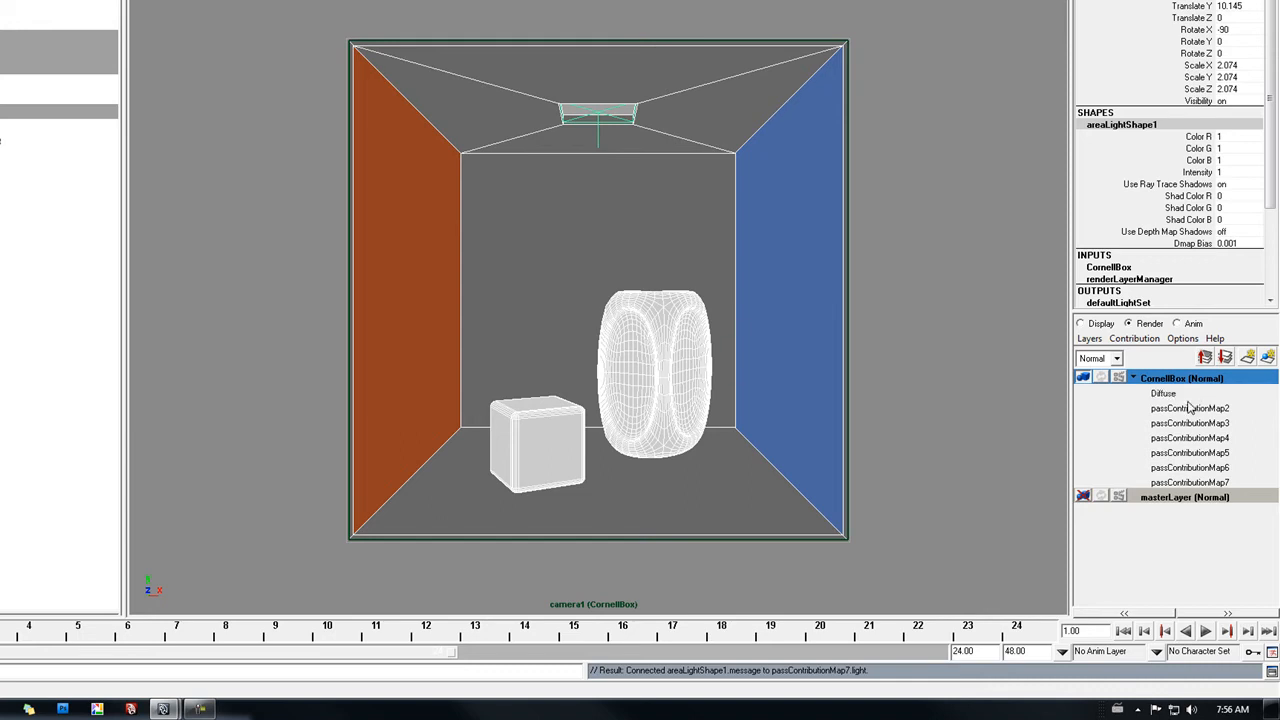
double_click(1190, 407)
type("DiffuseNo")
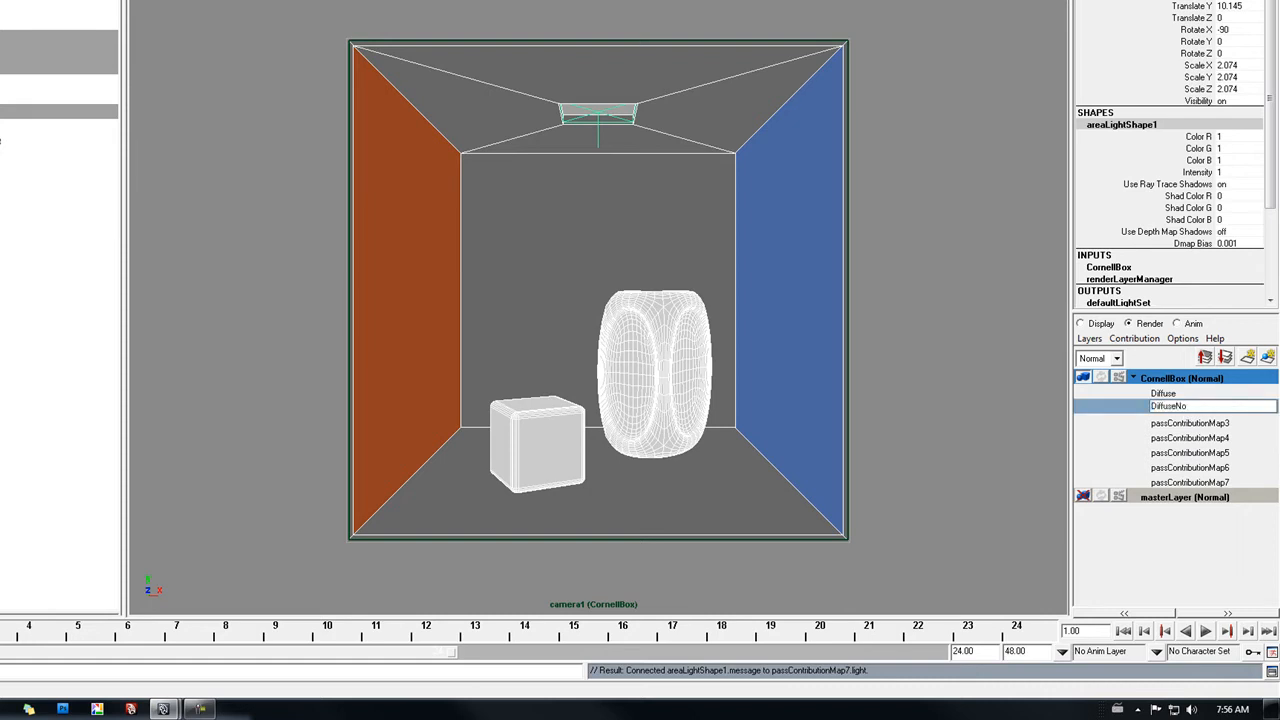
key("Return")
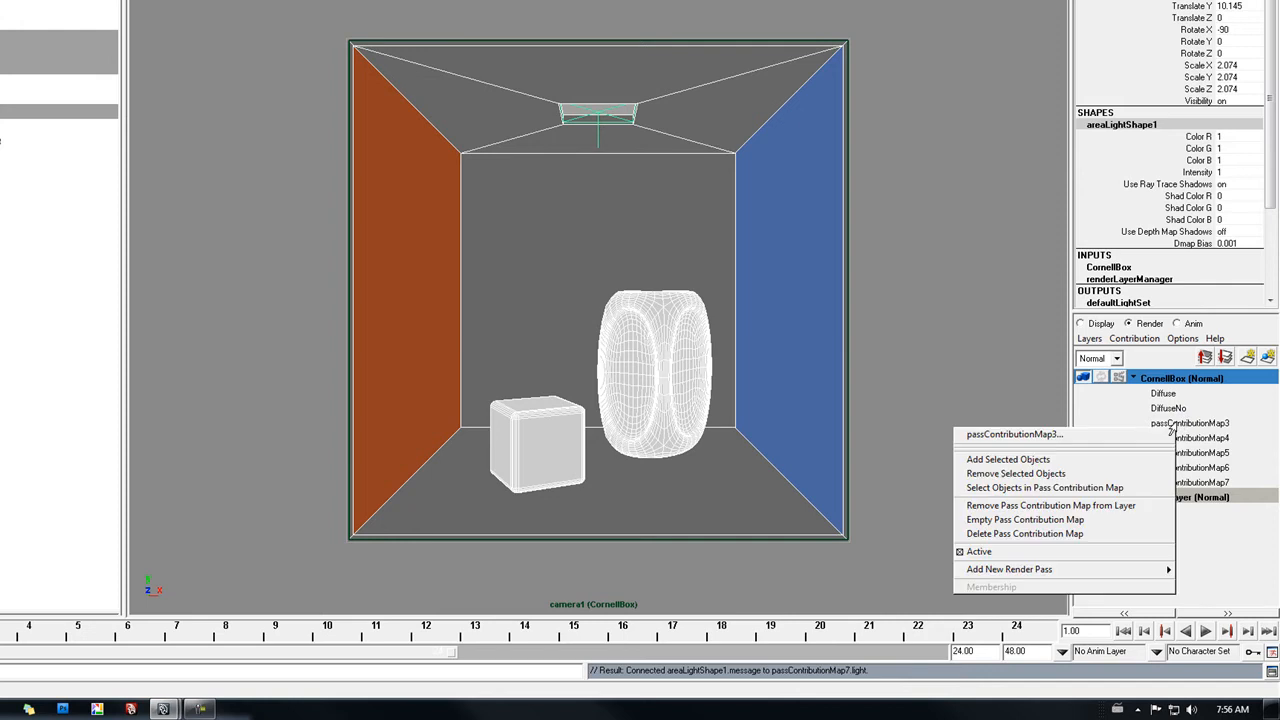
- Rename passContributionMap3 as Indirect and passContributionMap4 as Specular
double_click(1180, 422)
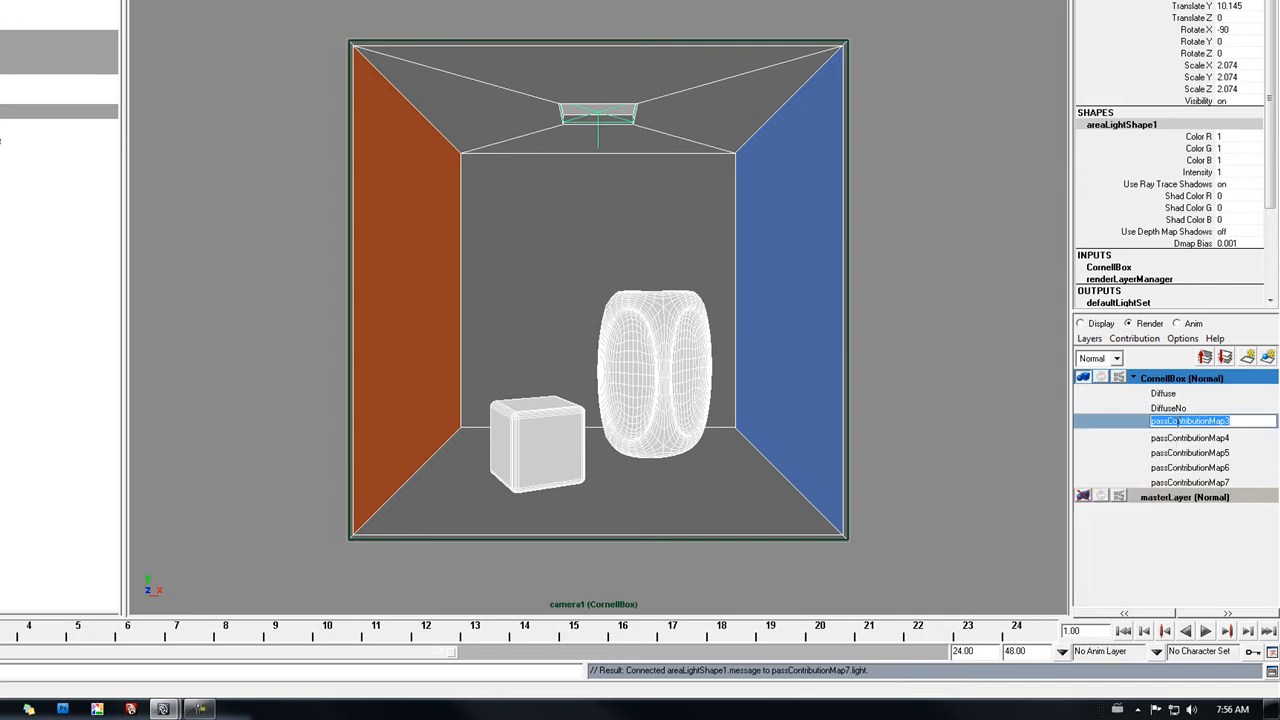
type("Indirect")
key("Return")
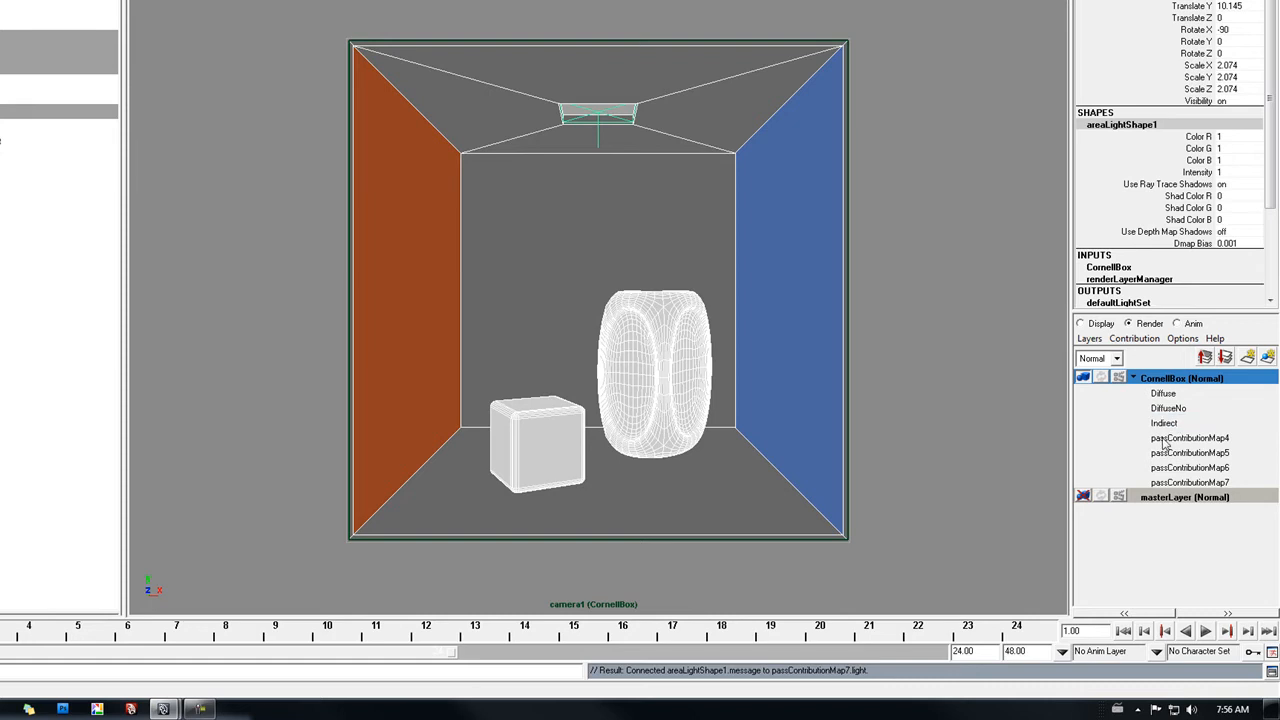
double_click(1160, 437)
type("Specular")
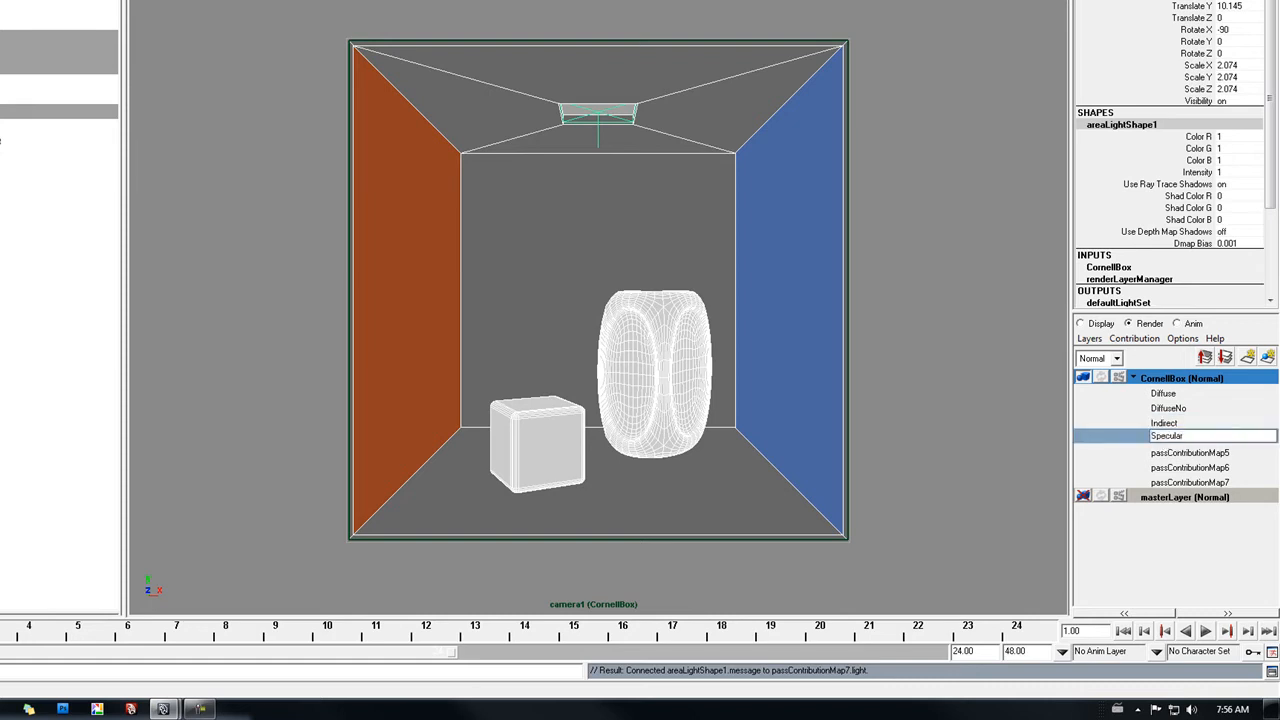
key("Return")
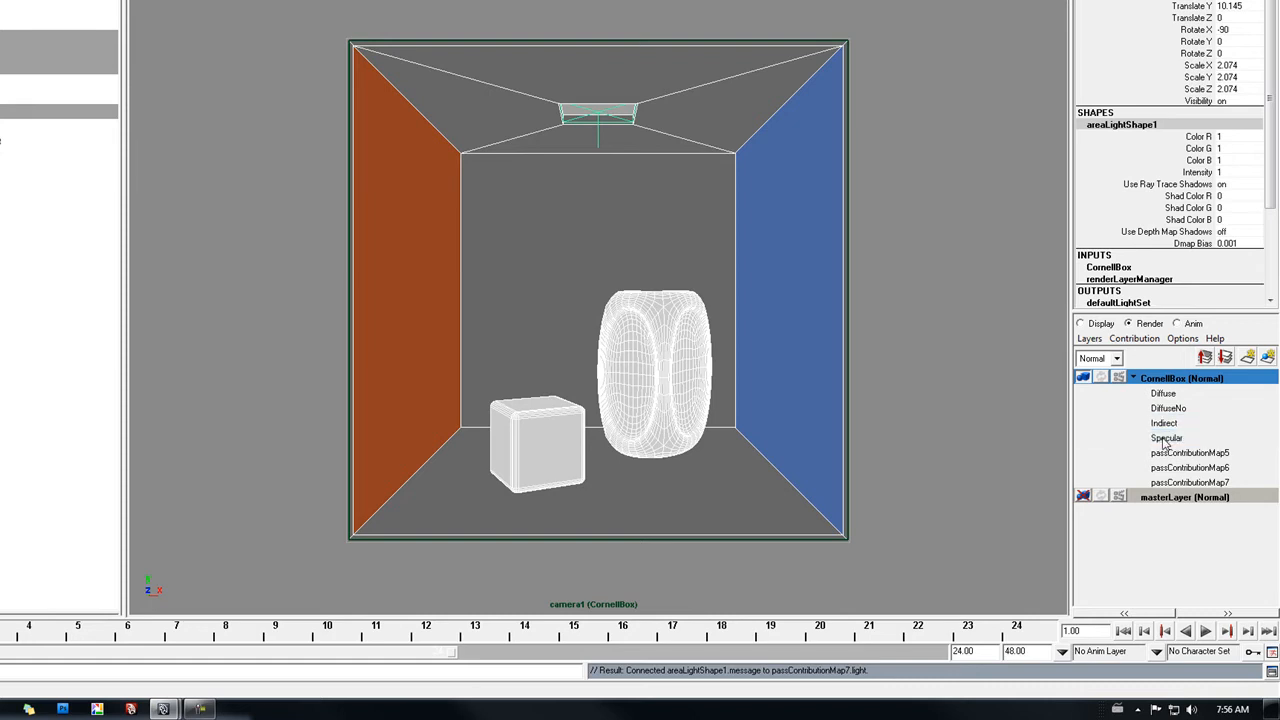
- Rename passContributionMap5 as Depth and passContributionMap6 as Shadow
double_click(1178, 453)
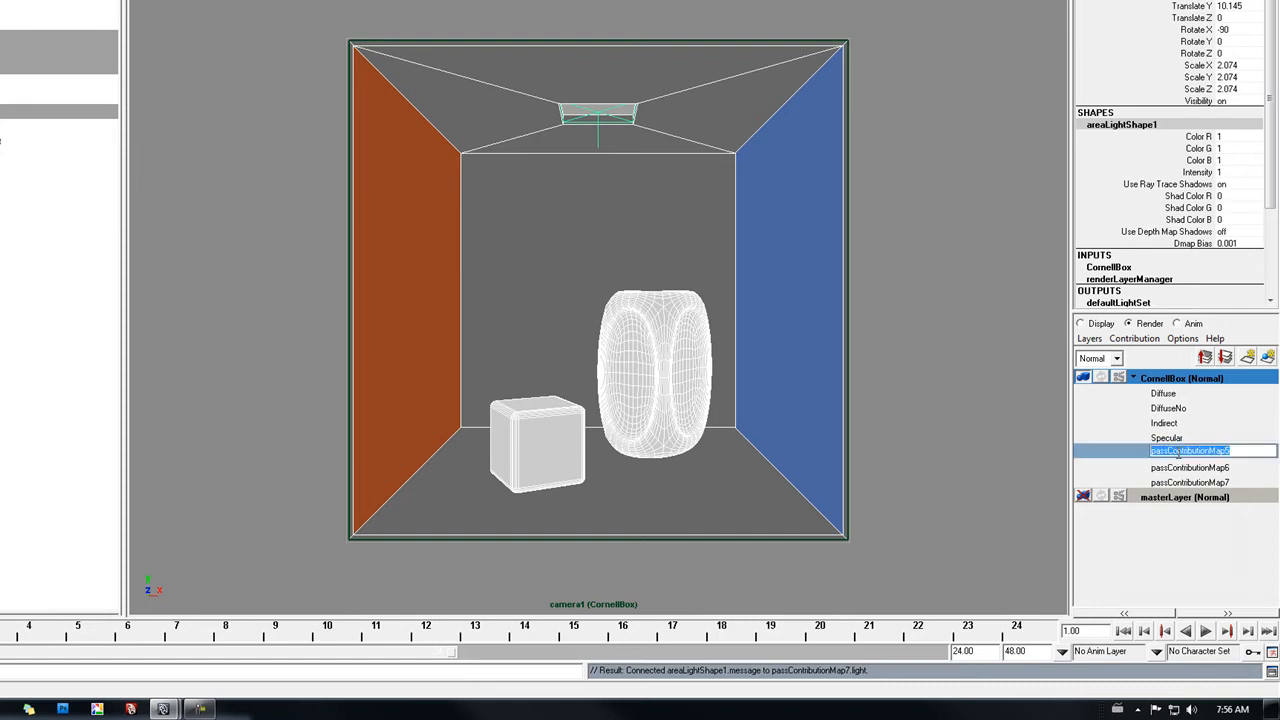
type("Depth")
key("Return")
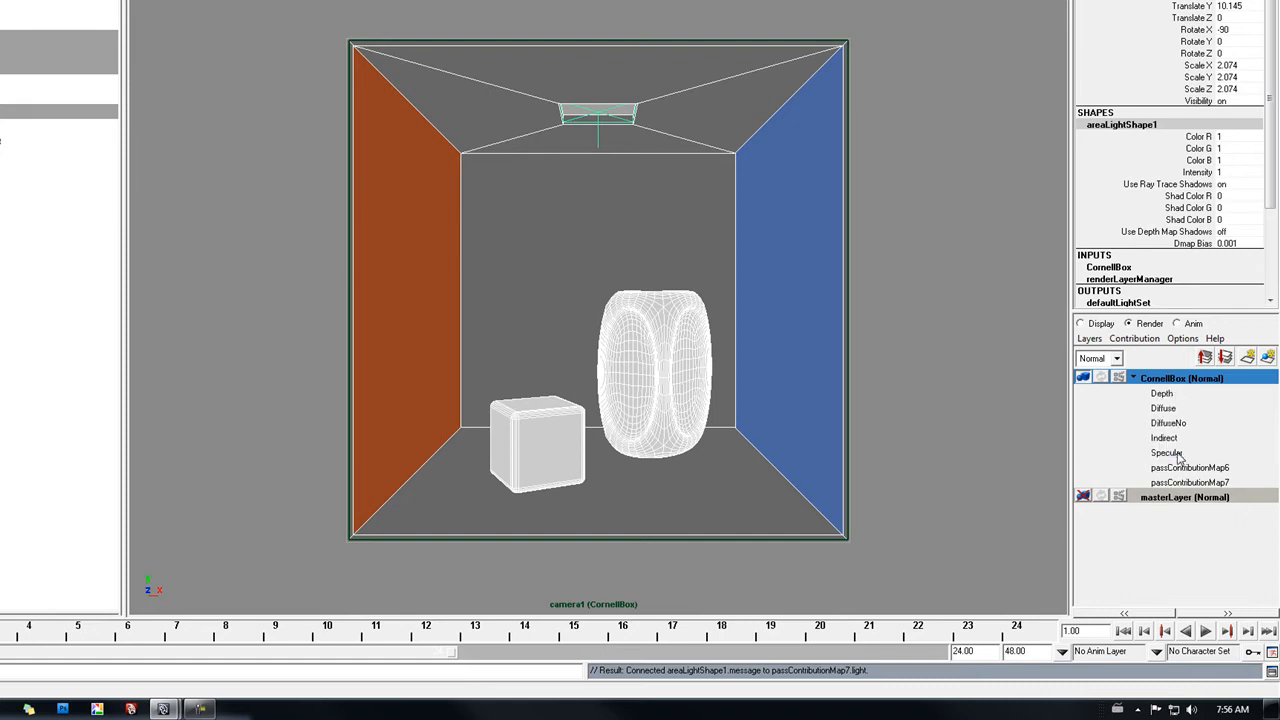
double_click(1188, 467)
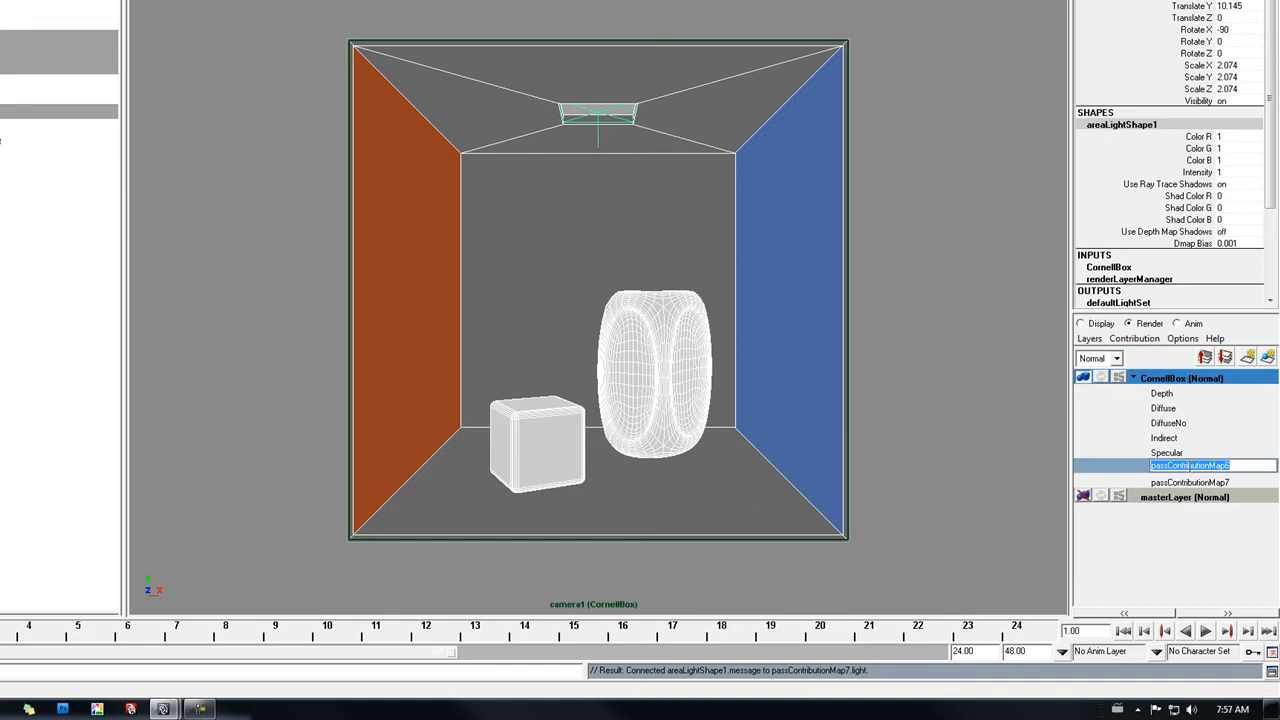
type("Shadow")
key("Return")
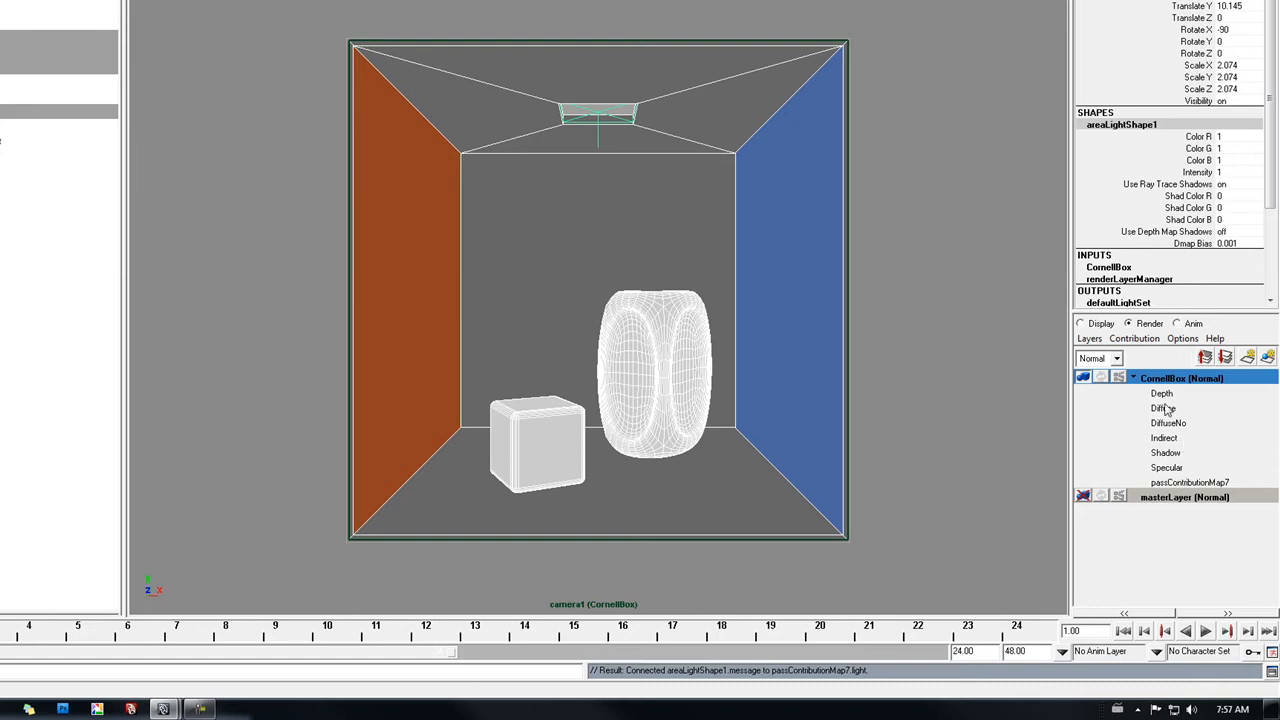
- Rename passContributionMap7 as Reflection
double_click(1192, 482)
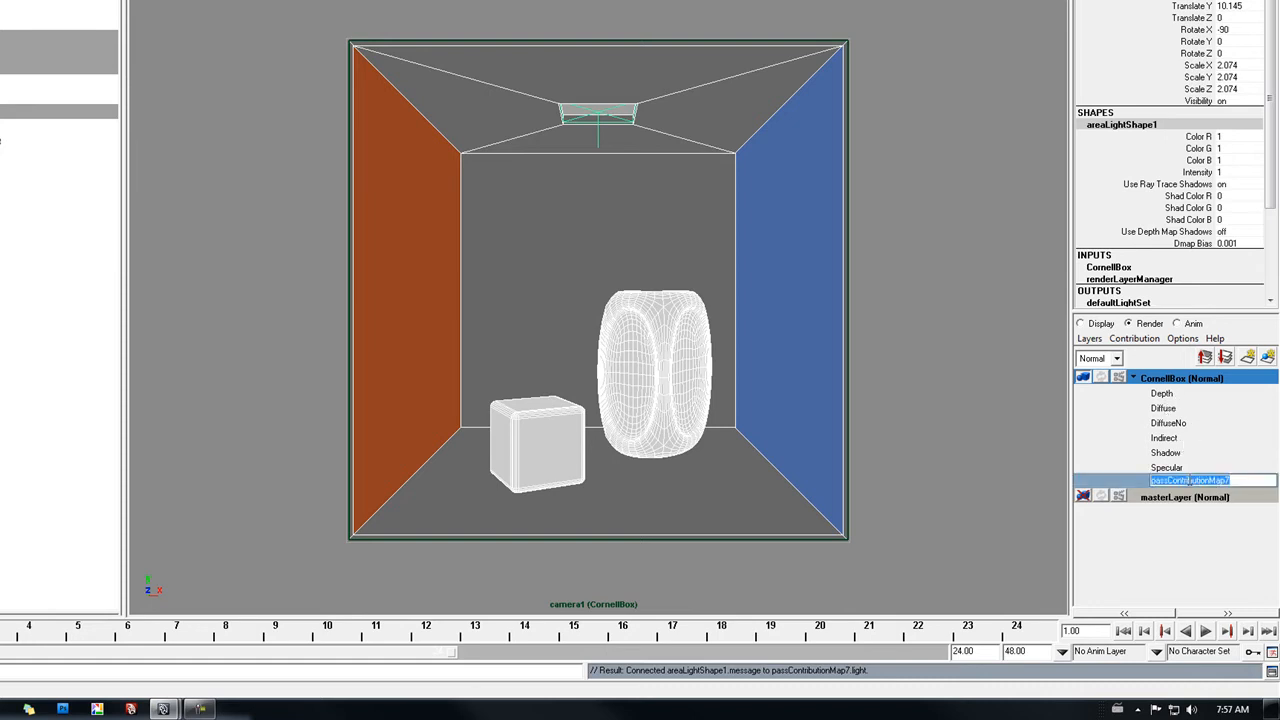
type("Reflection")
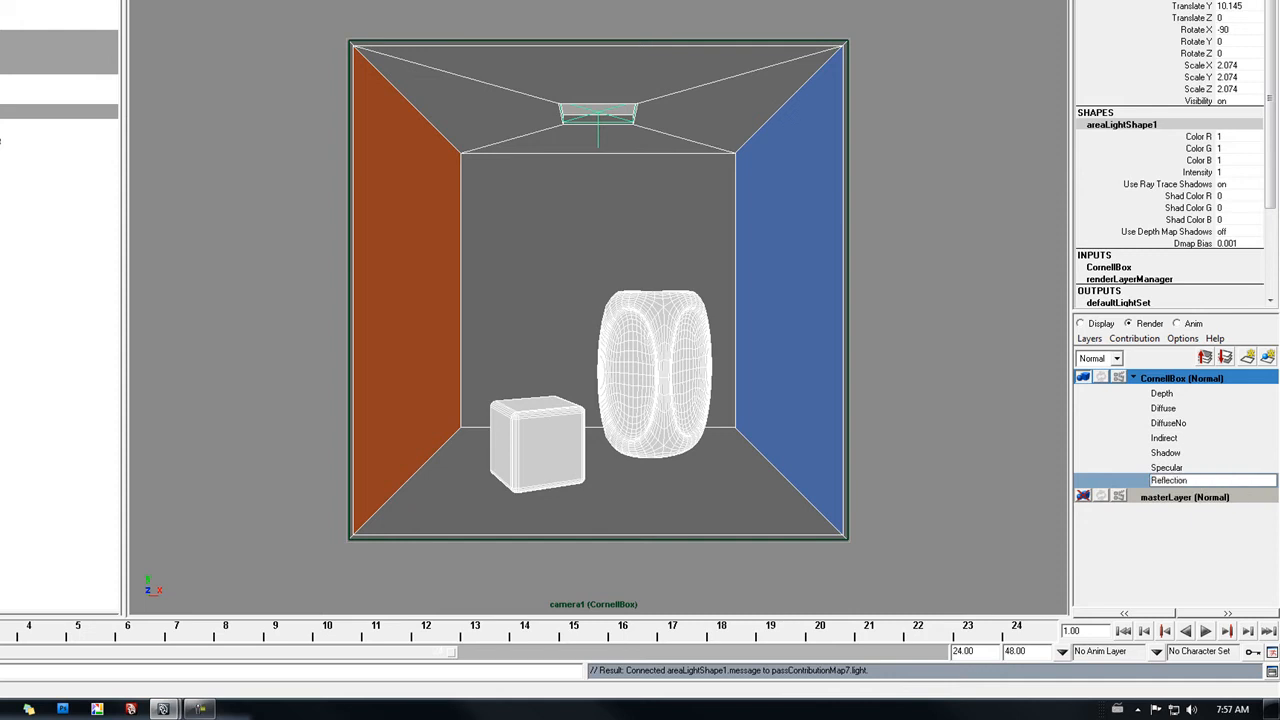
key("Return")
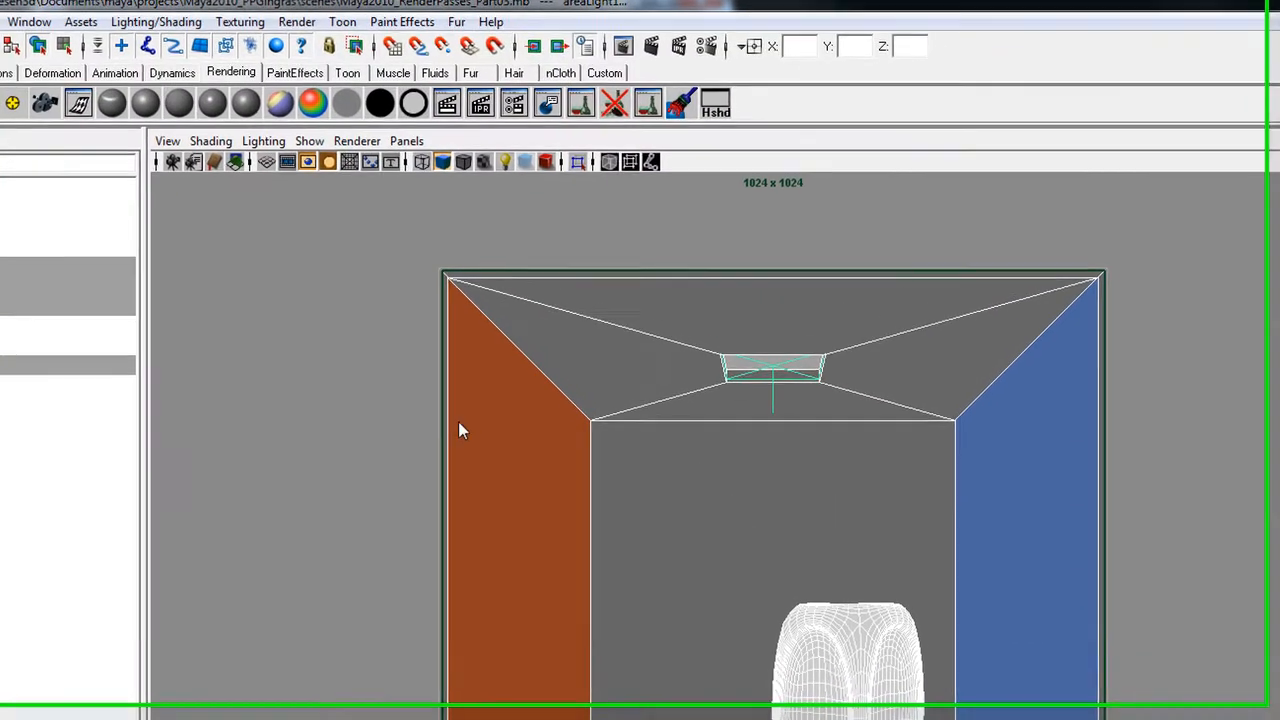
- Clear the selection and open the render pass settings for the CornellBox layer
left_click(324, 370)
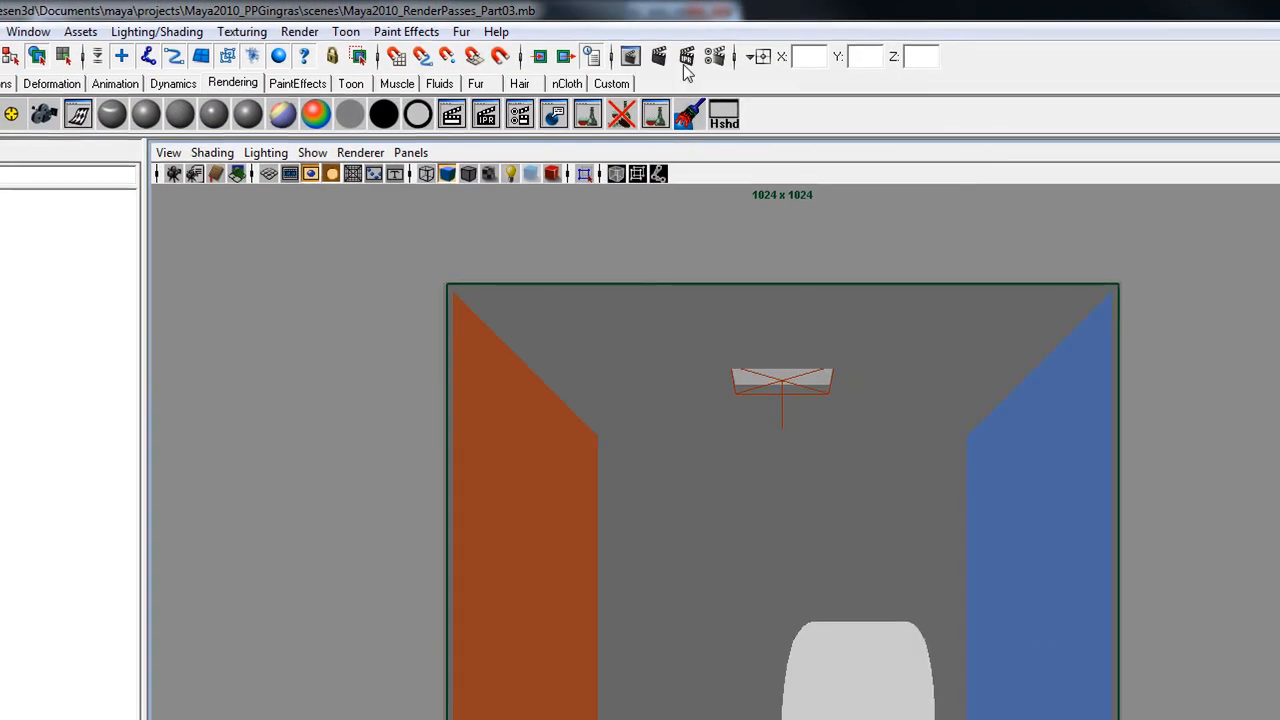
left_click(686, 58)
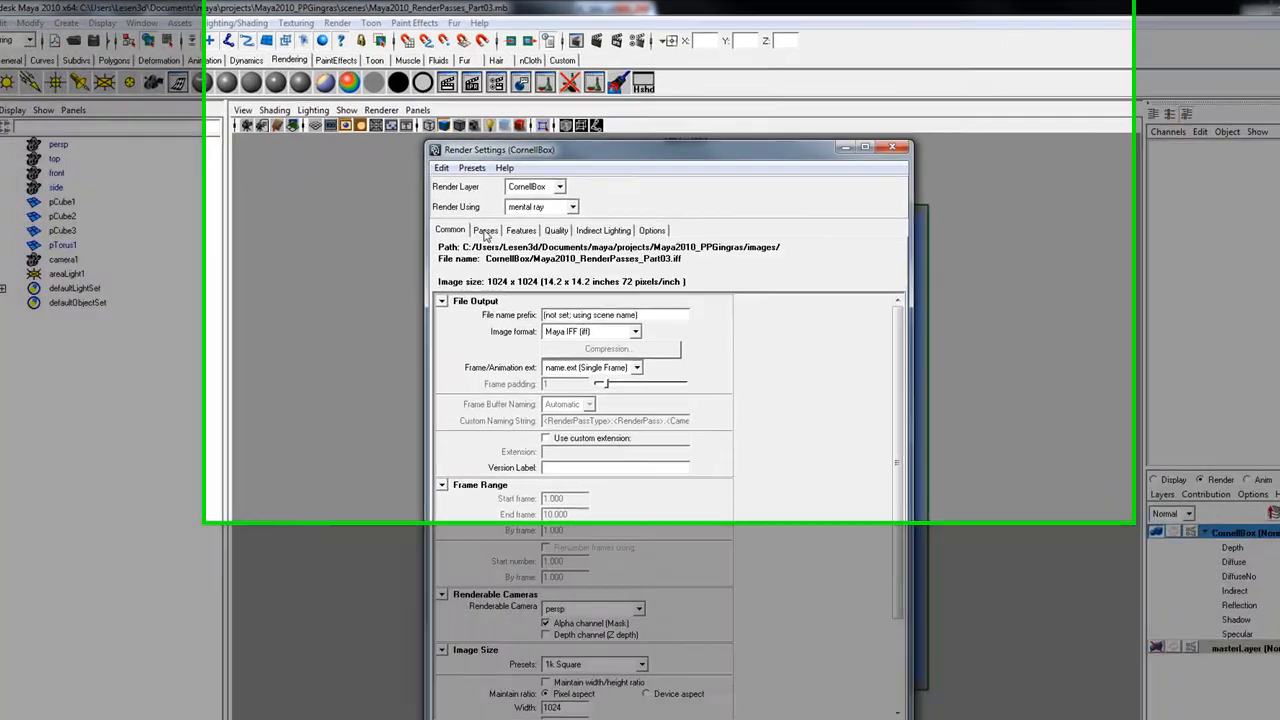
left_click(497, 220)
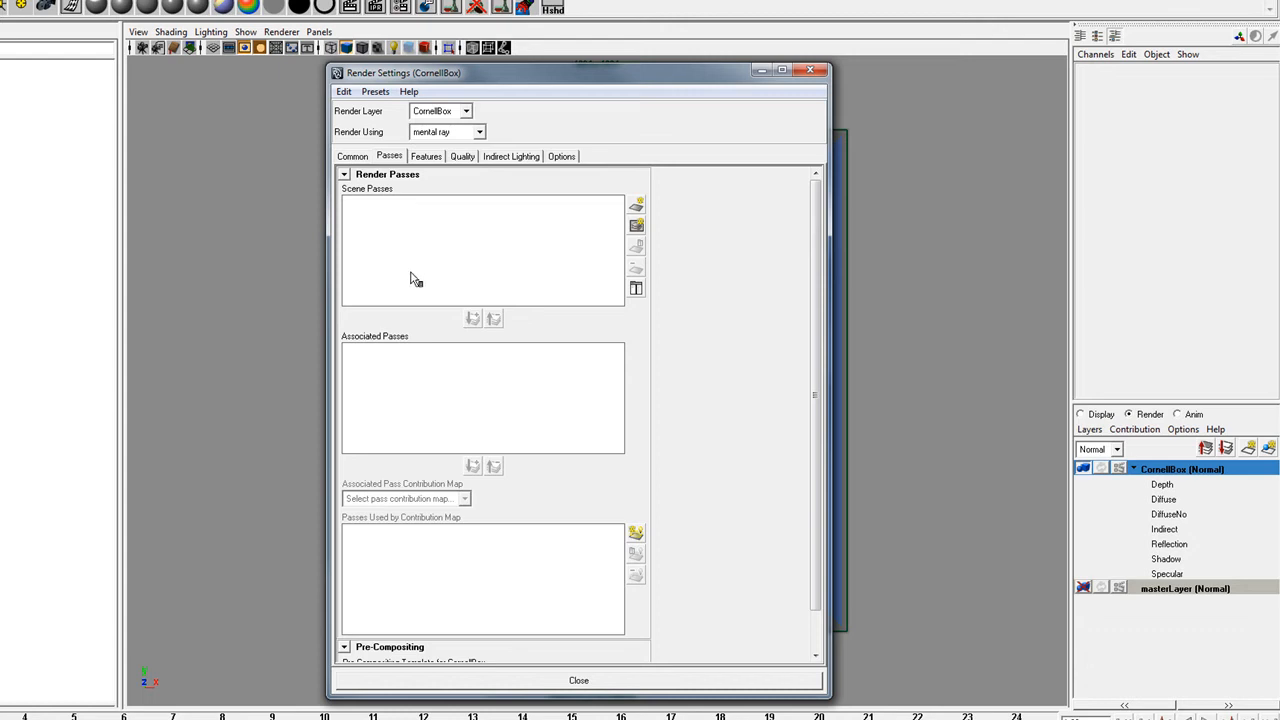
- Create a Camera Depth render pass among the scene passes
left_click(636, 207)
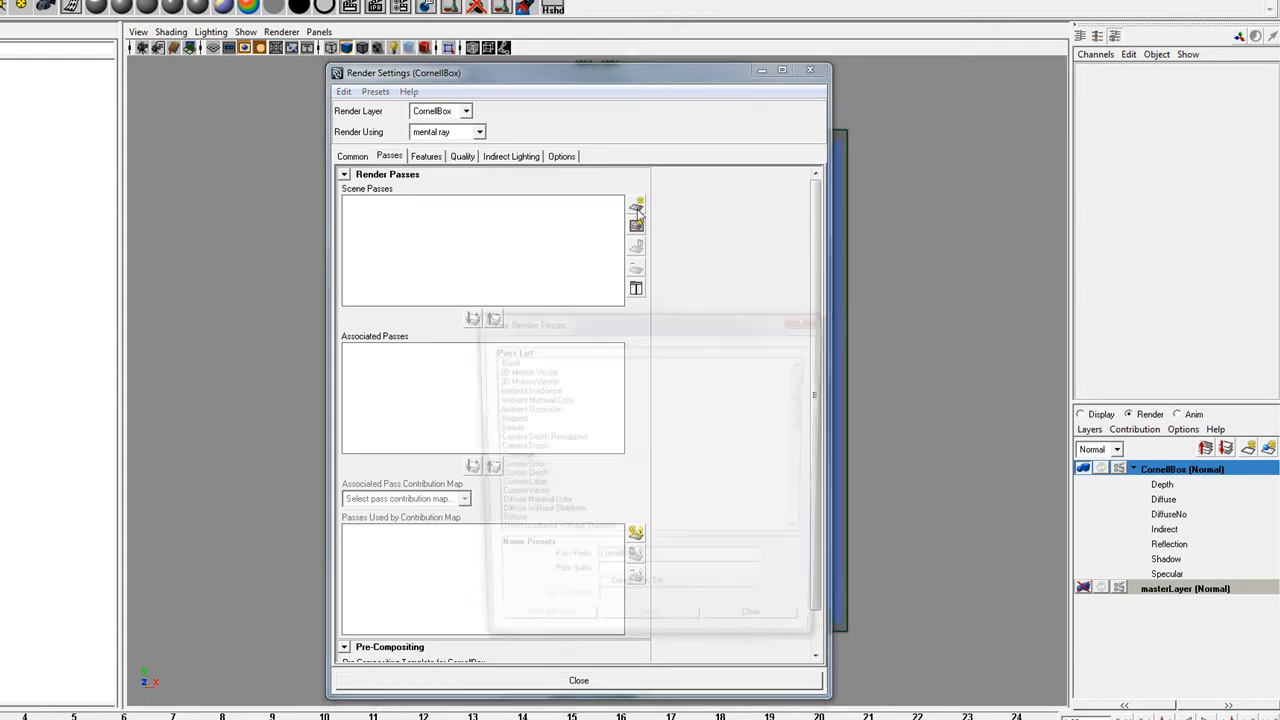
left_click_drag(590, 322, 528, 186)
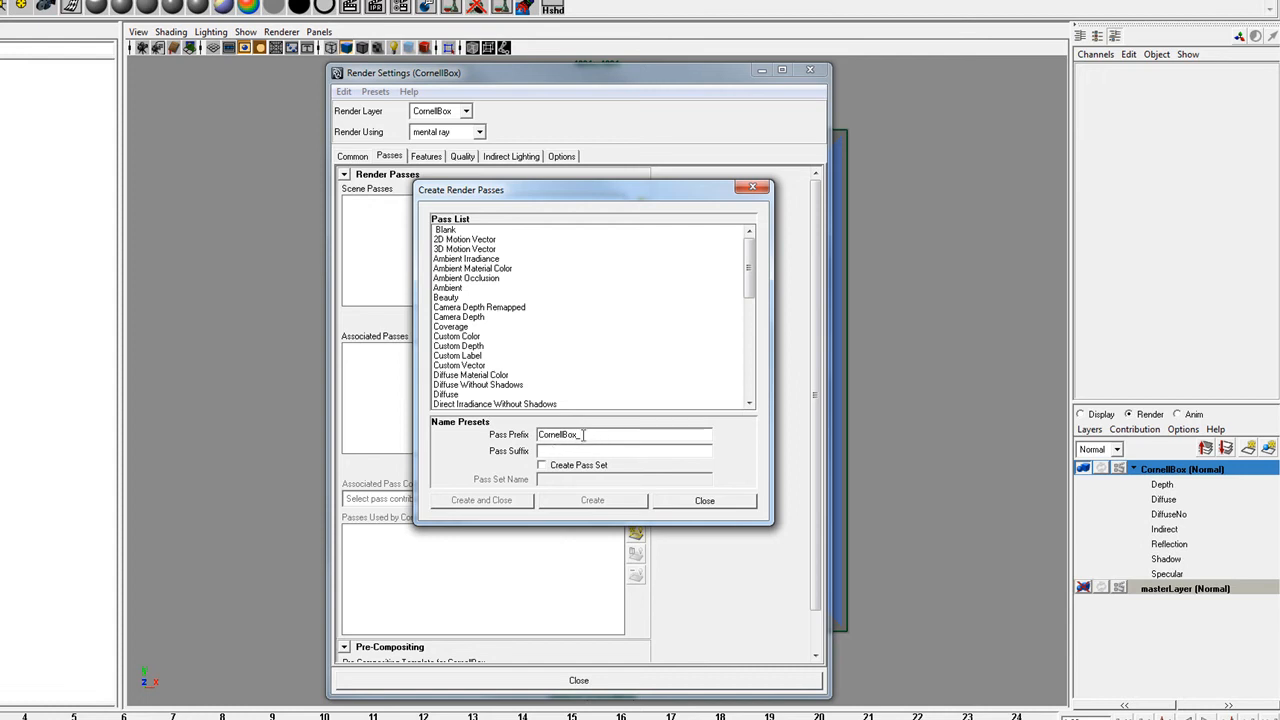
left_click(472, 317)
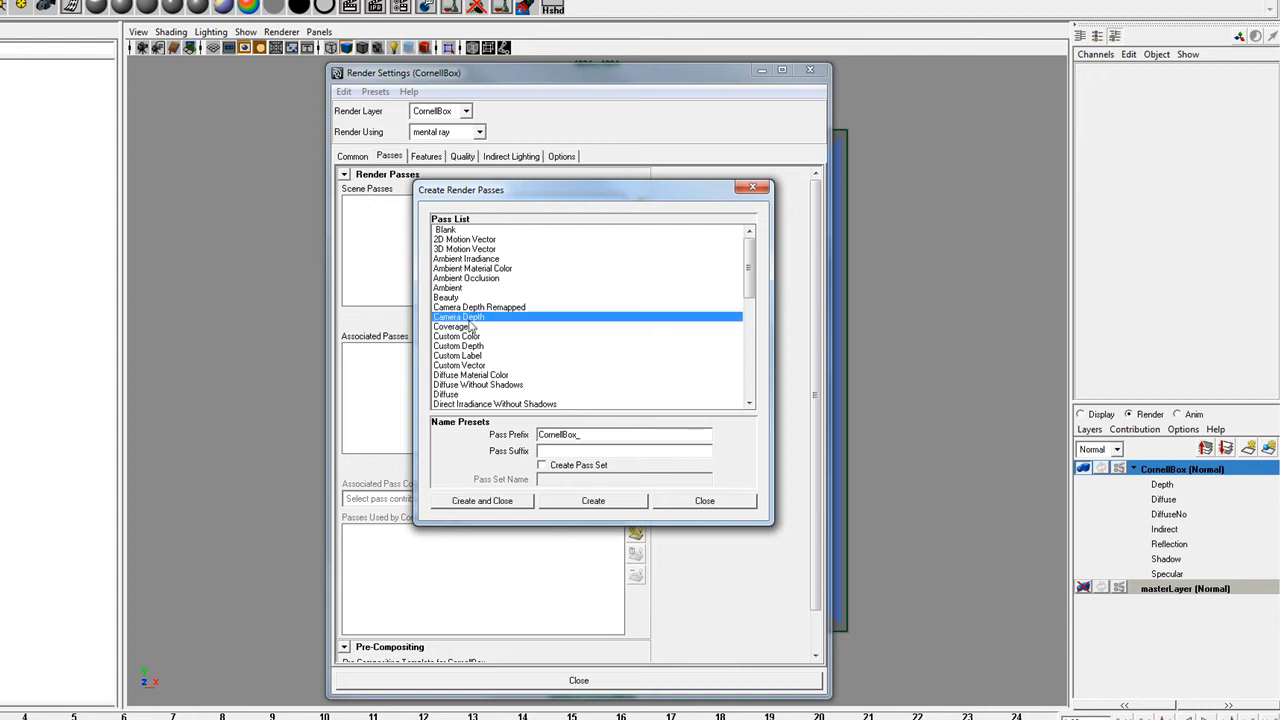
left_click(563, 501)
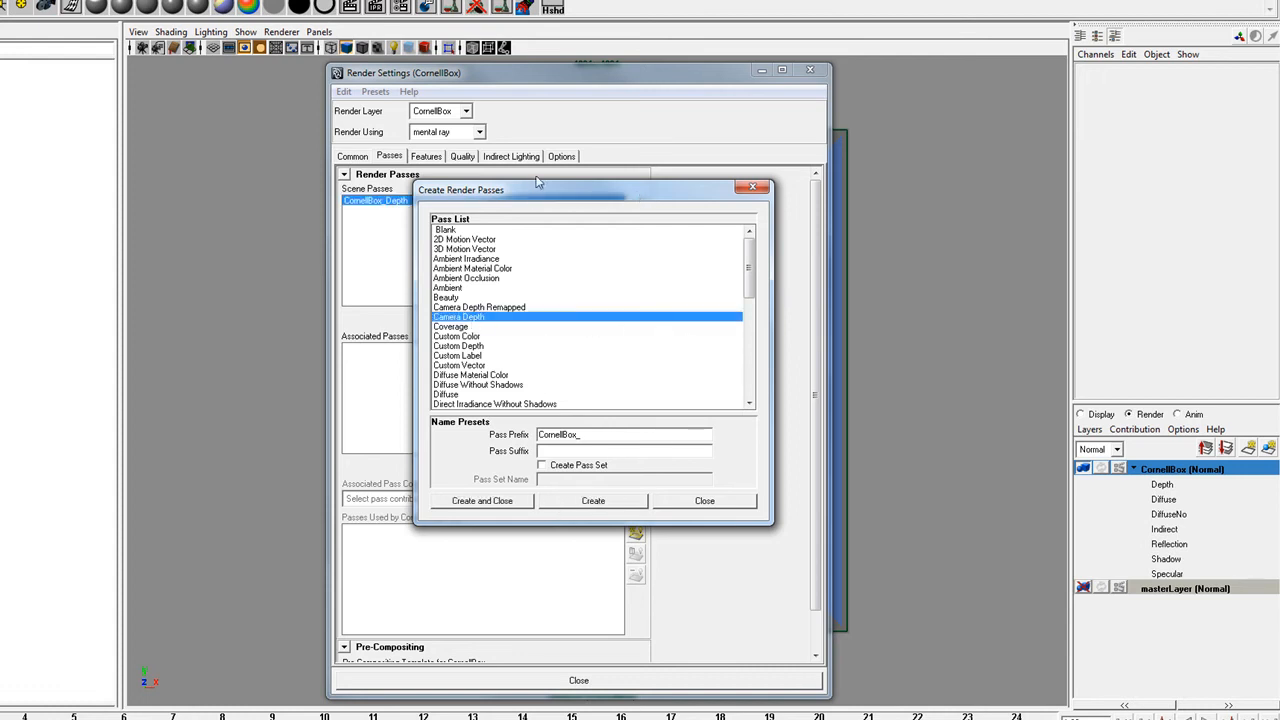
- Create a Diffuse Material Color pass and a Diffuse Without Shadows pass
left_click_drag(558, 192, 618, 196)
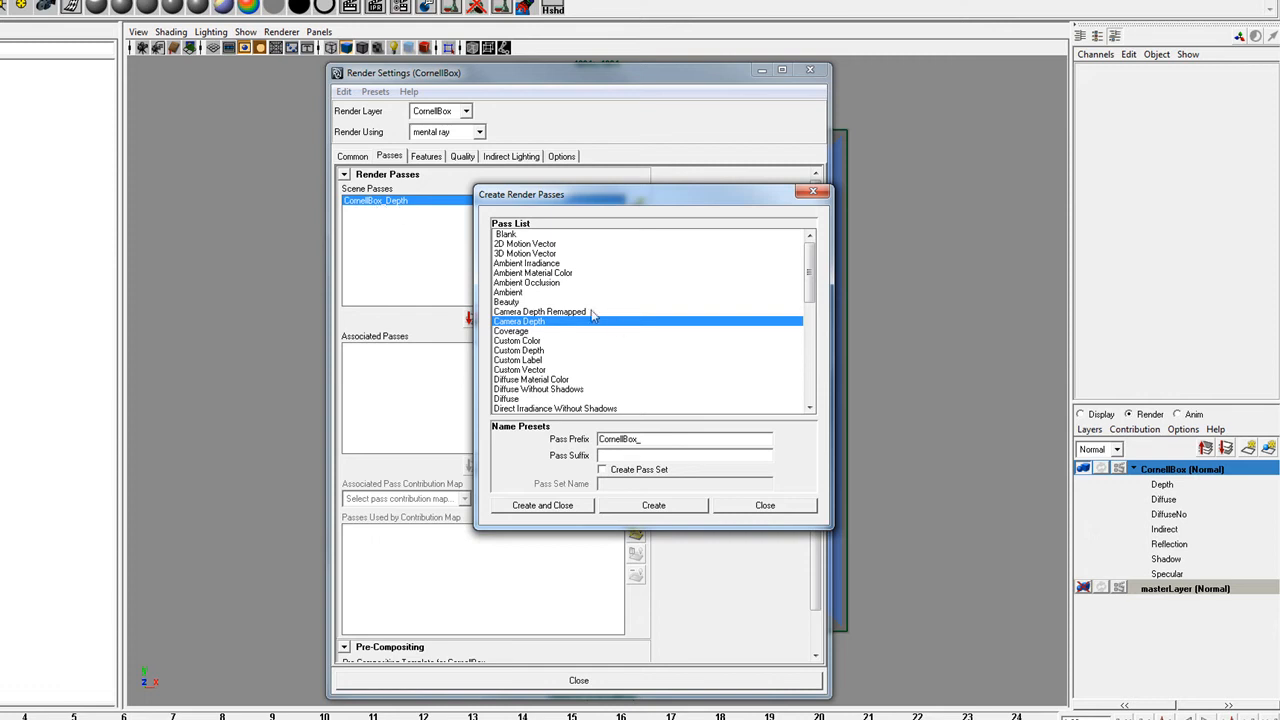
left_click(550, 389)
left_click(549, 380)
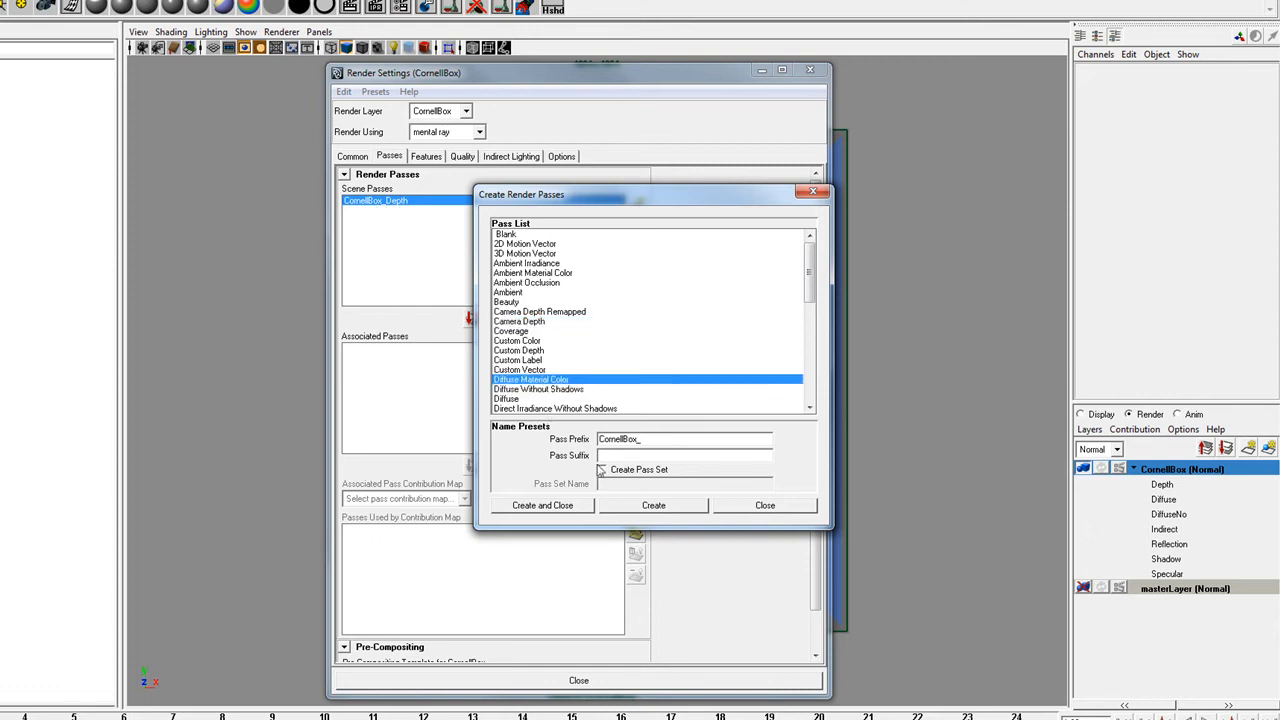
left_click(634, 508)
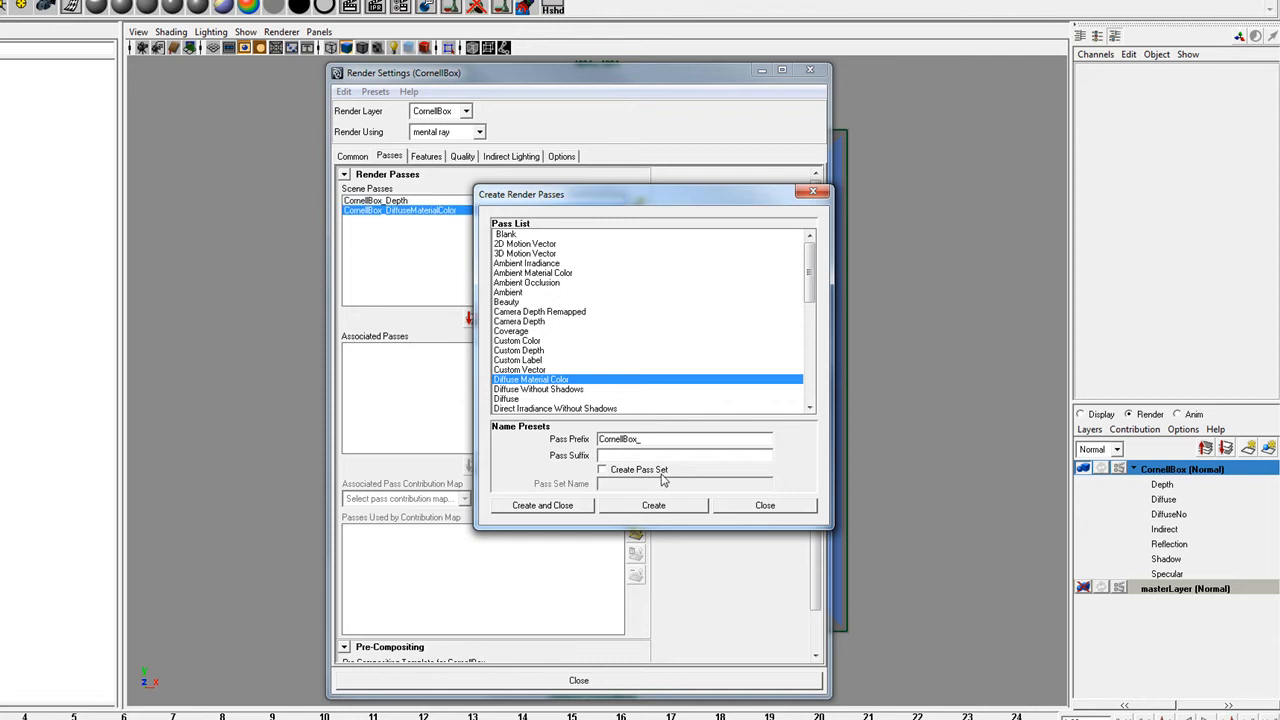
left_click(568, 389)
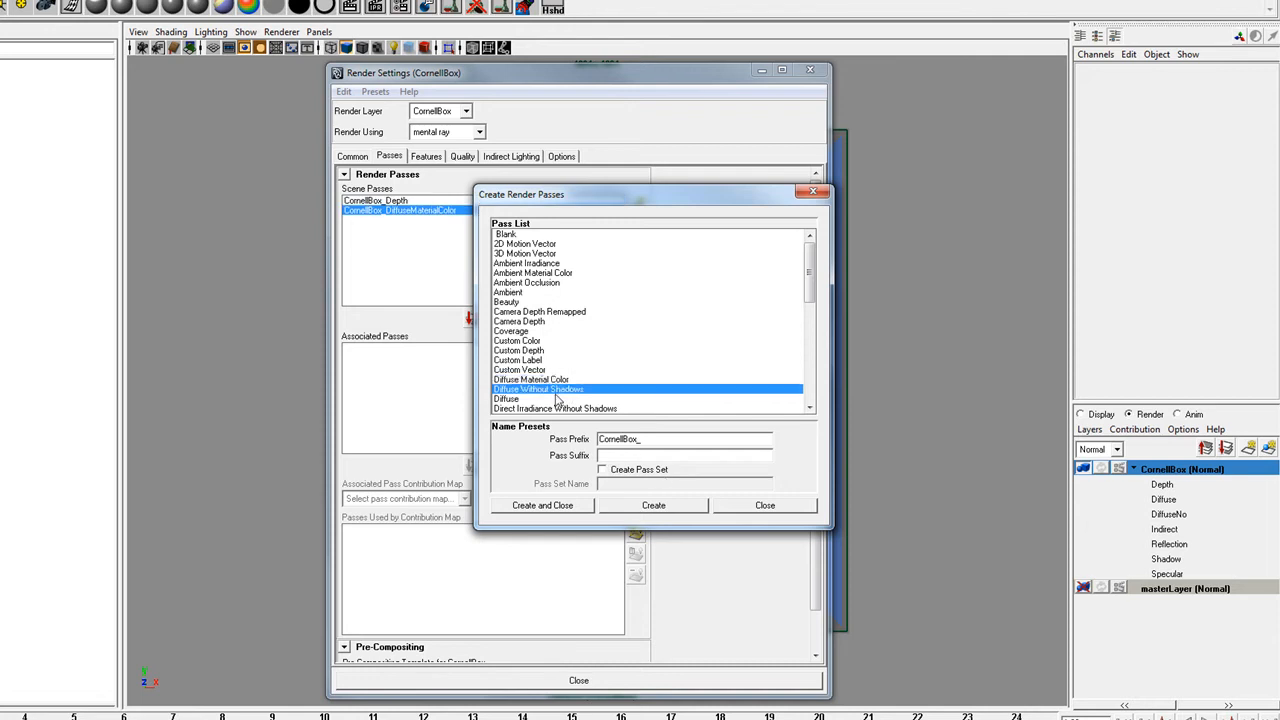
left_click(643, 508)
- Create an Indirect pass and a Reflection pass
scroll(620, 337, "down", 4)
left_click(533, 341)
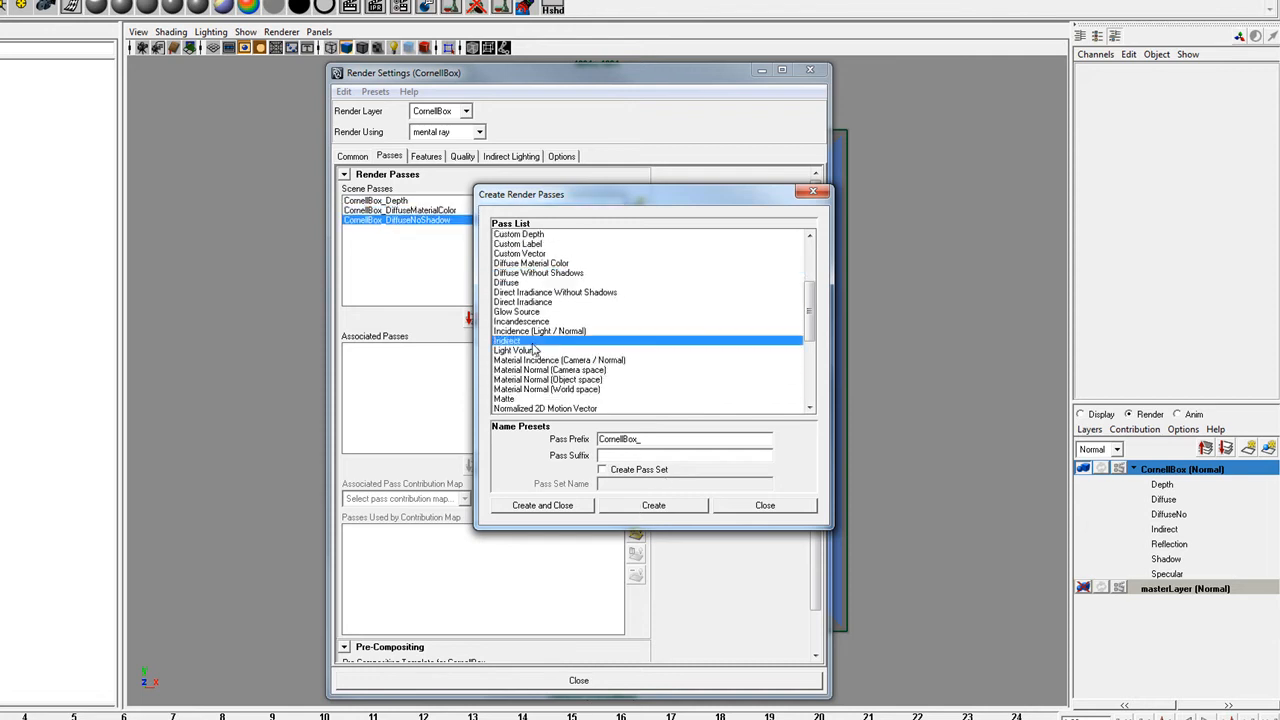
left_click(653, 508)
scroll(590, 340, "down", 5)
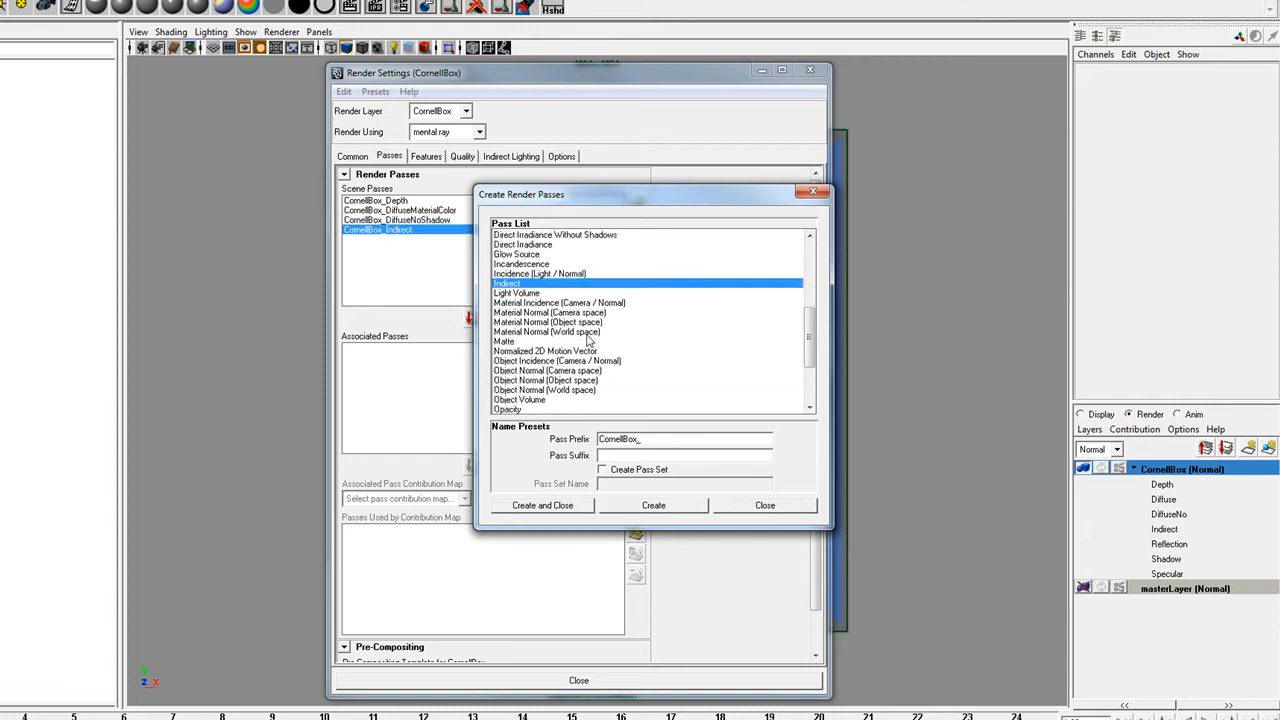
left_click(528, 362)
left_click(533, 341)
left_click(654, 505)
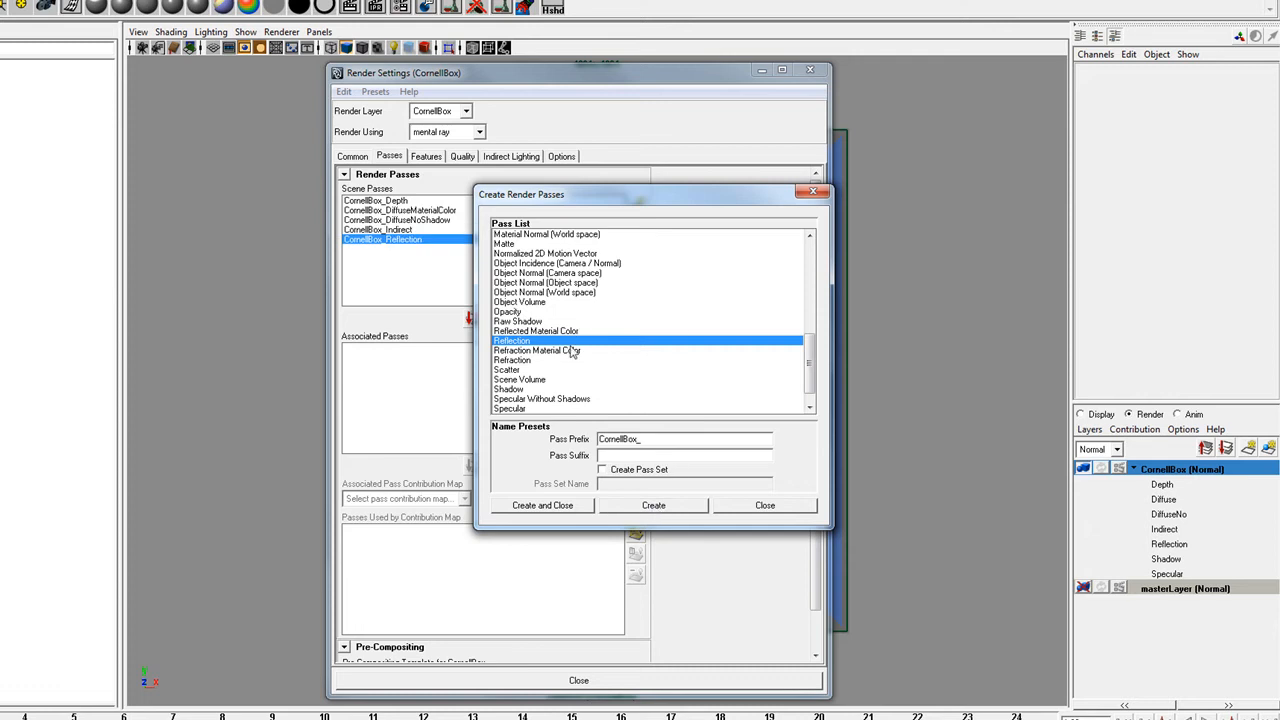
- Create a Shadow pass and a Specular pass, and finish creating render passes
left_click(527, 390)
left_click(654, 508)
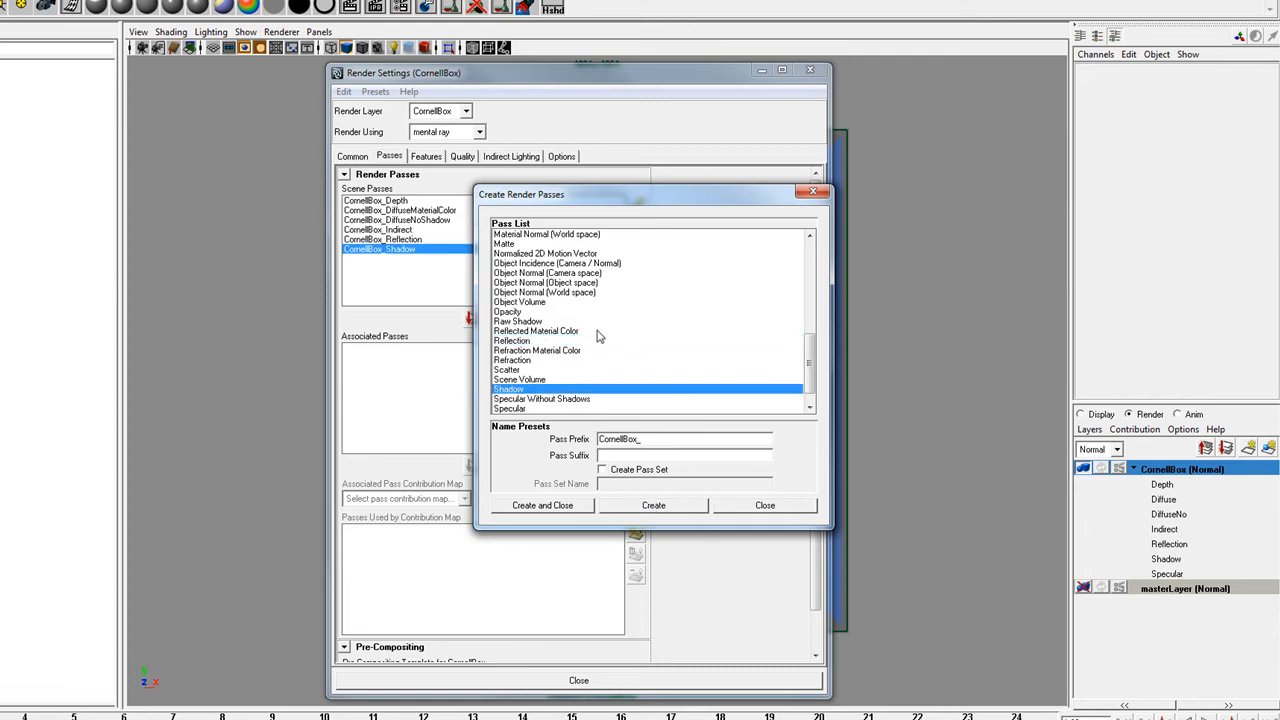
scroll(598, 337, "down", 1)
left_click(535, 390)
left_click(652, 508)
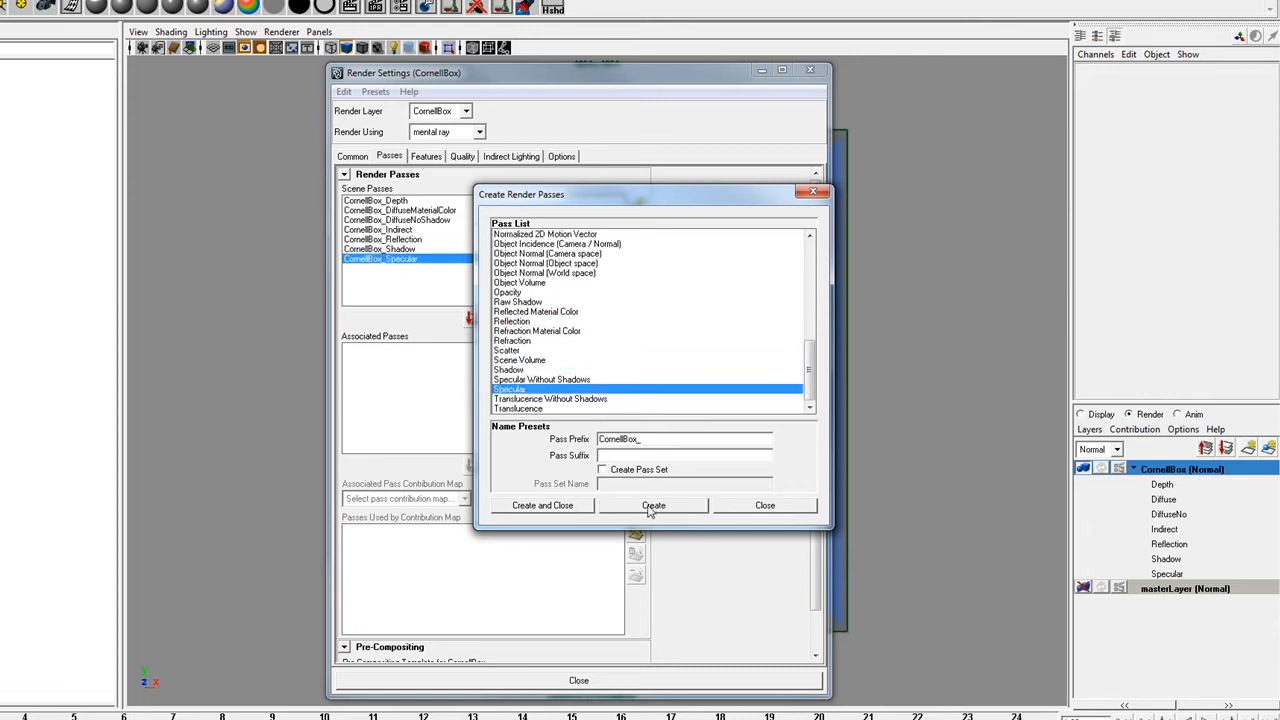
left_click(779, 509)
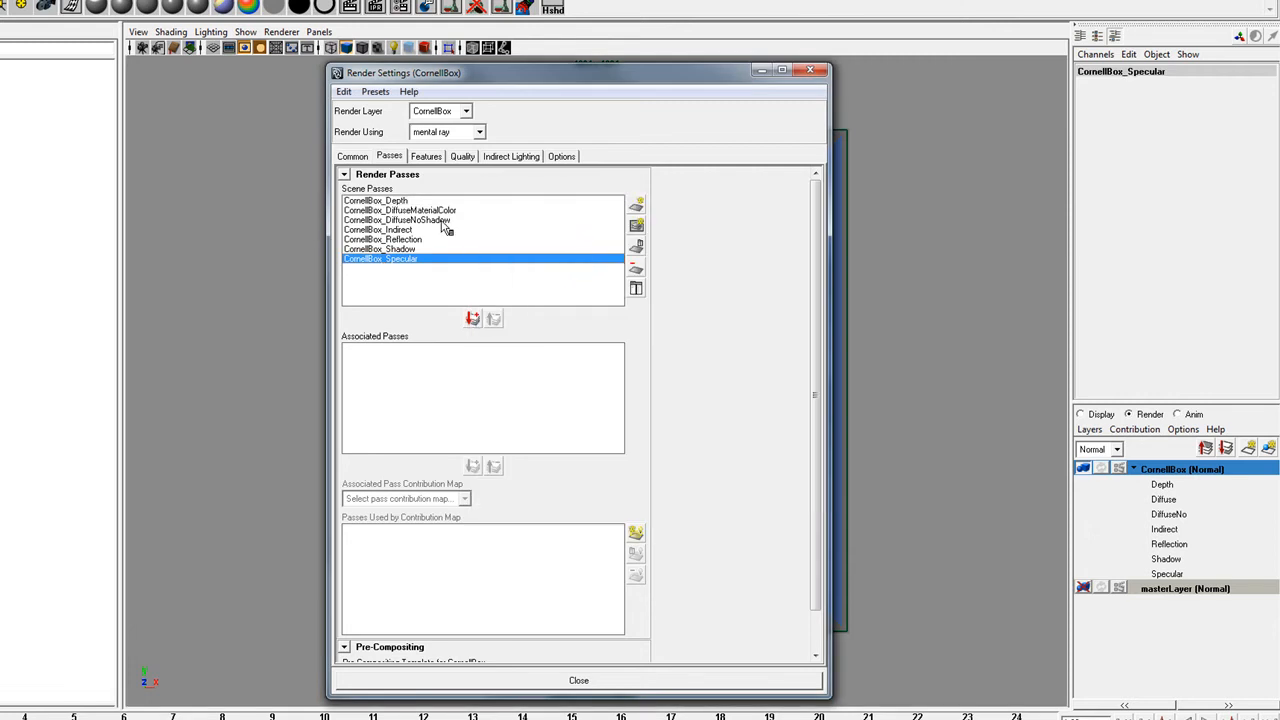
- Associate all scene passes, from CornellBox_Depth through CornellBox_Specular, with the CornellBox render layer
left_click(391, 202)
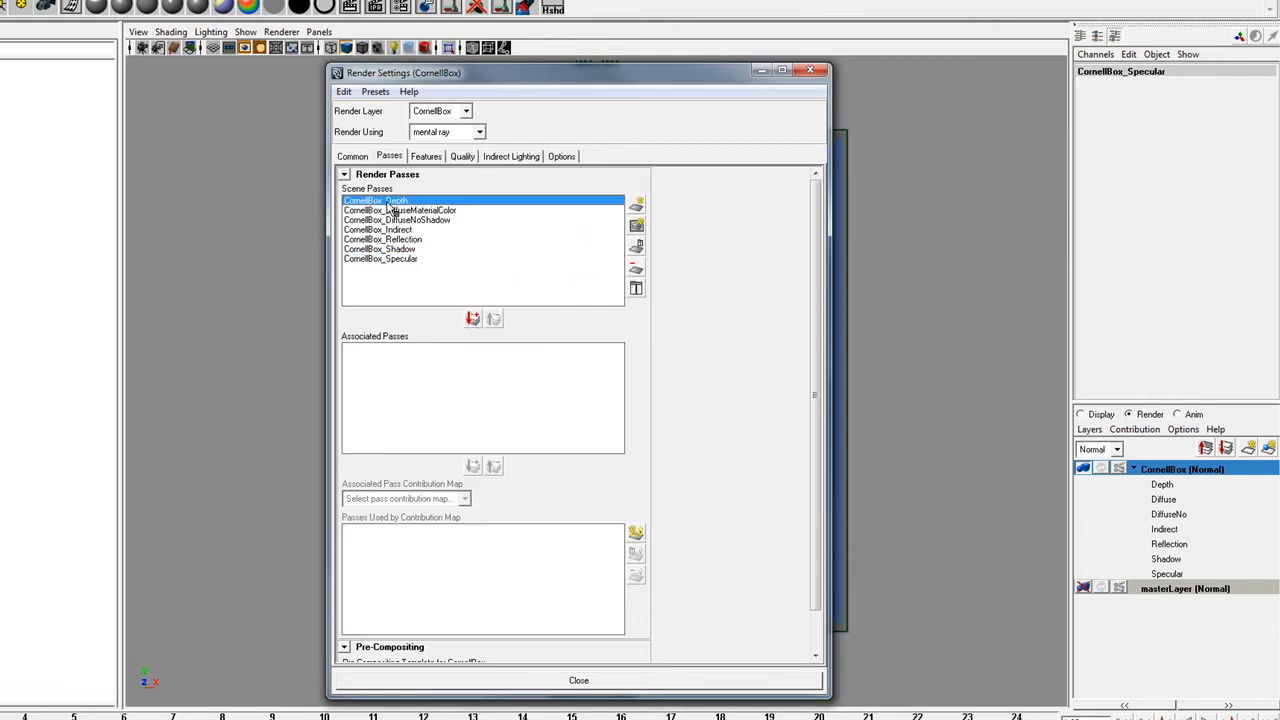
left_click(392, 259, "shift")
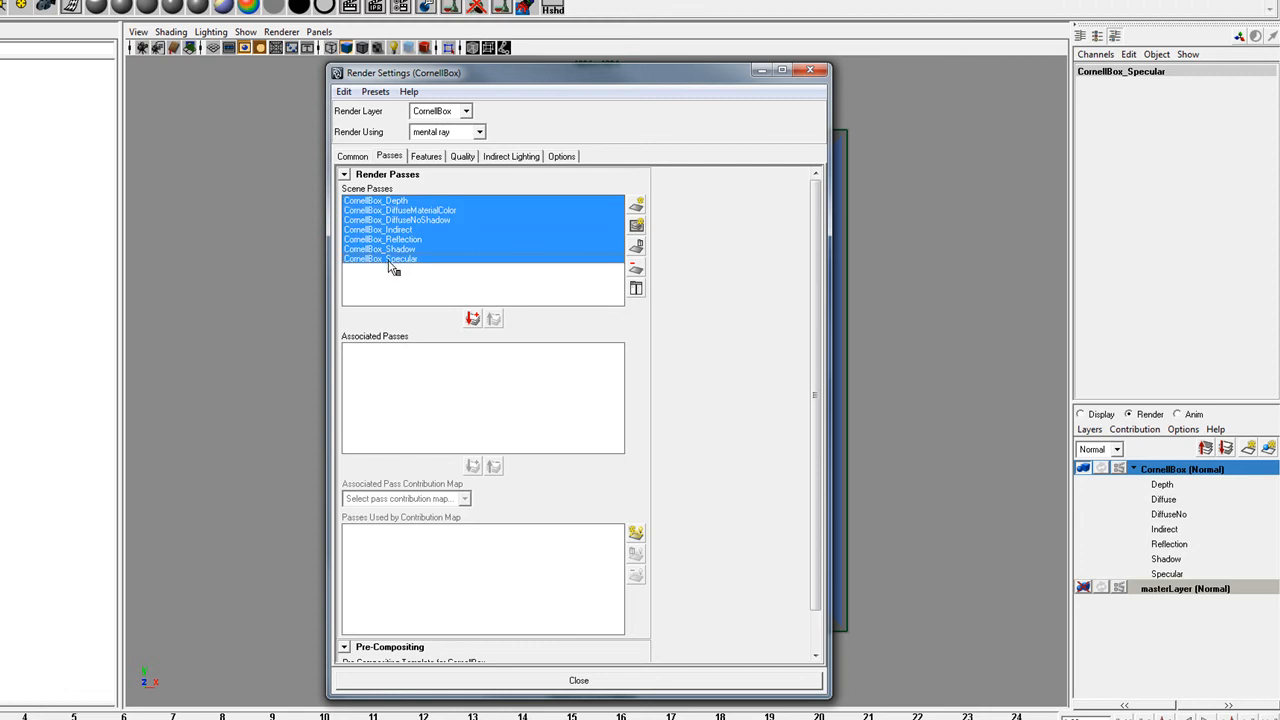
left_click(472, 320)
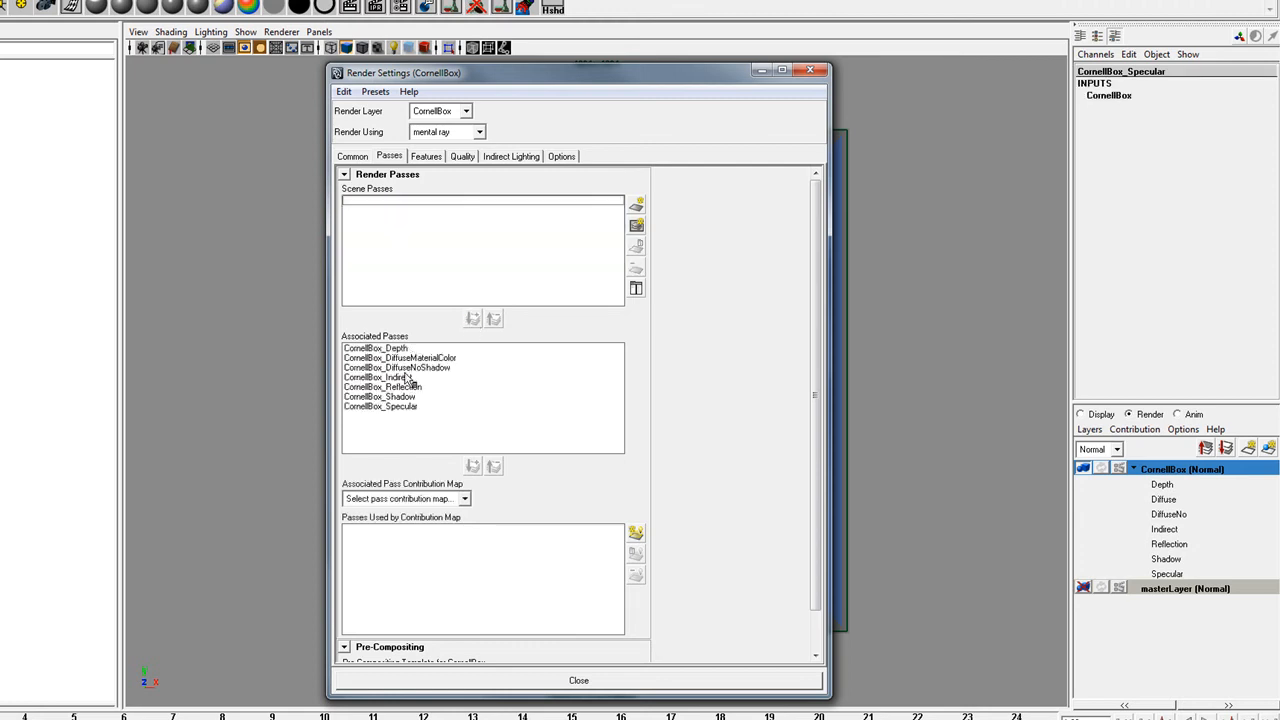
- Assign CornellBox_Depth to the Depth contribution map and CornellBox_DiffuseMaterialColor to the DiffuseNo contribution map
left_click(401, 349)
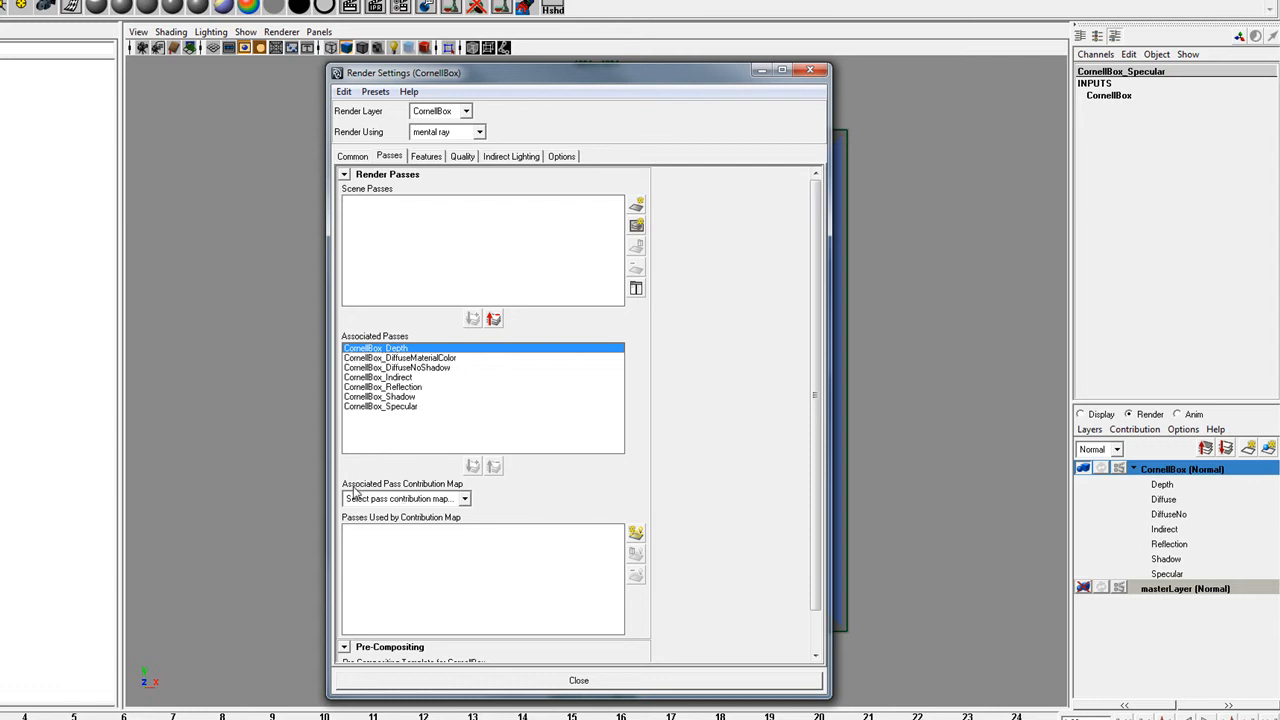
left_click(428, 500)
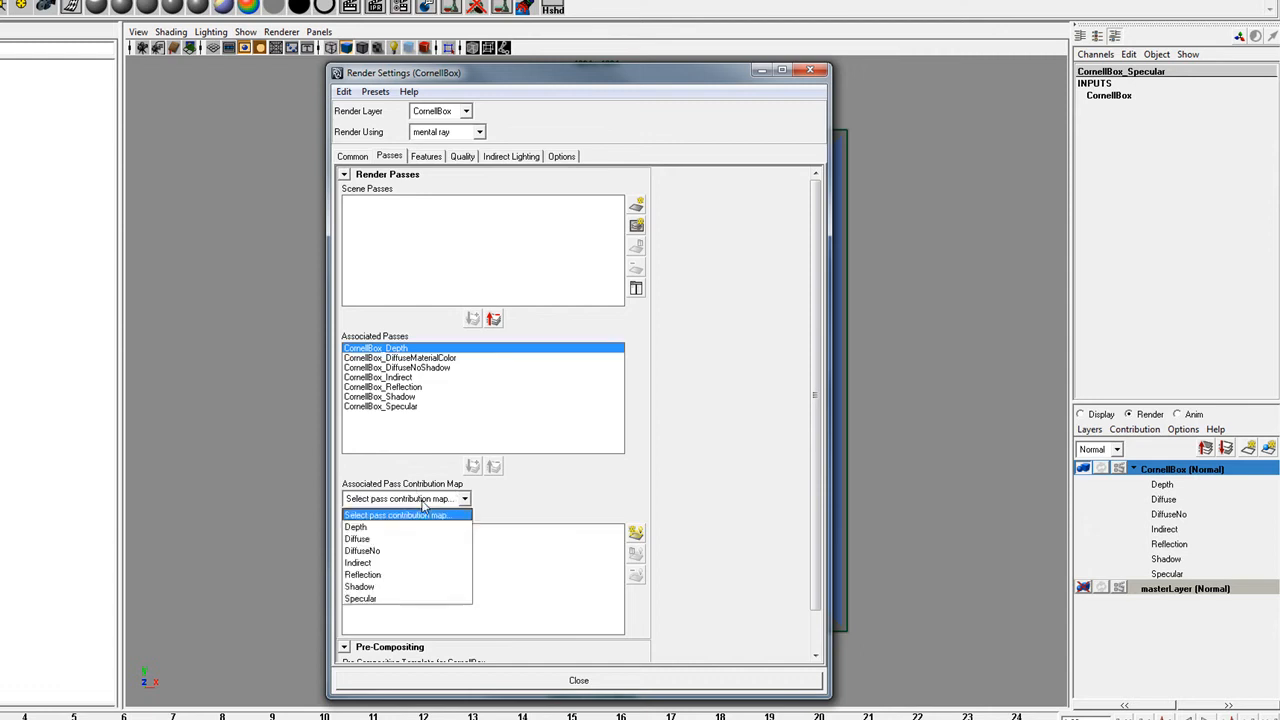
left_click(419, 527)
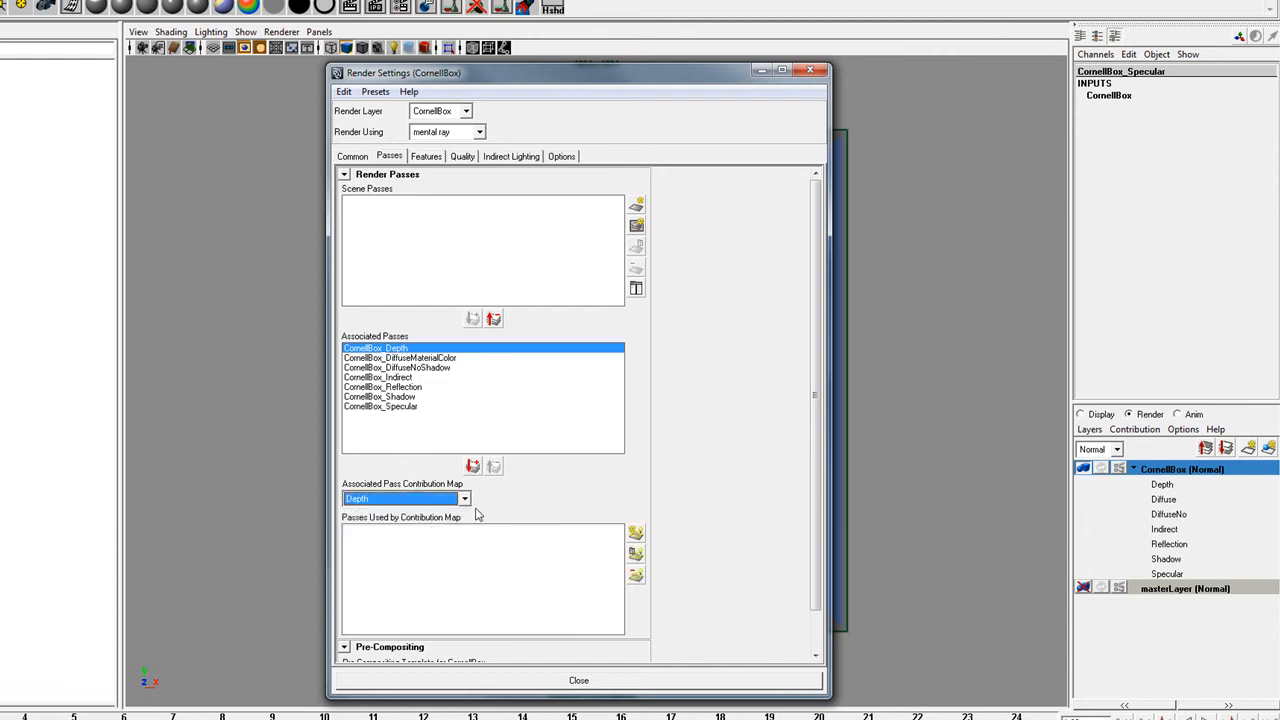
left_click(472, 467)
left_click(412, 358)
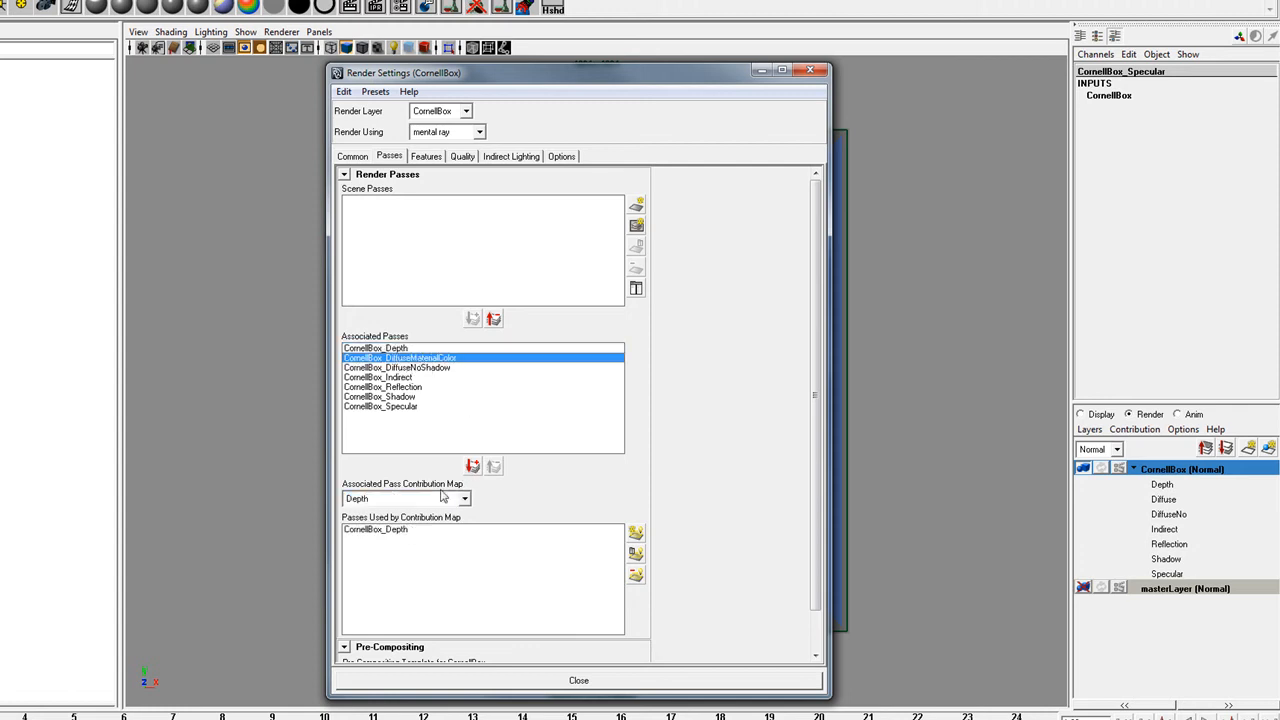
left_click(421, 502)
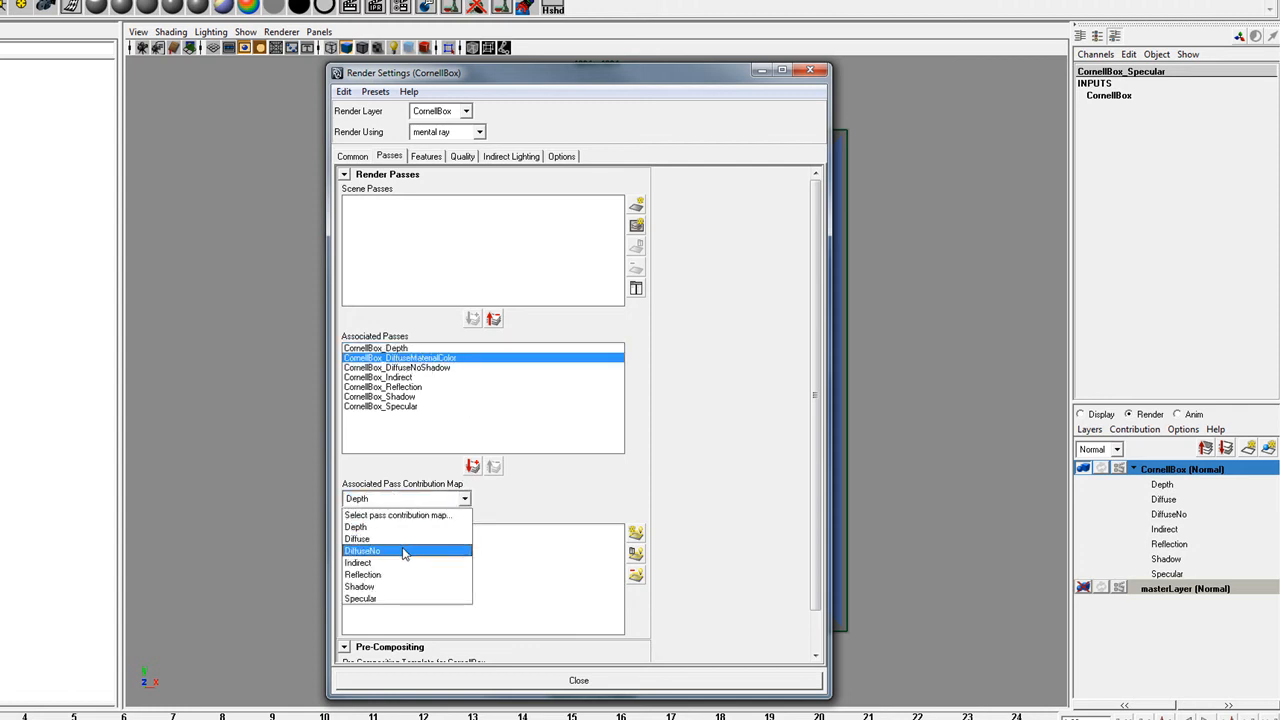
left_click(405, 552)
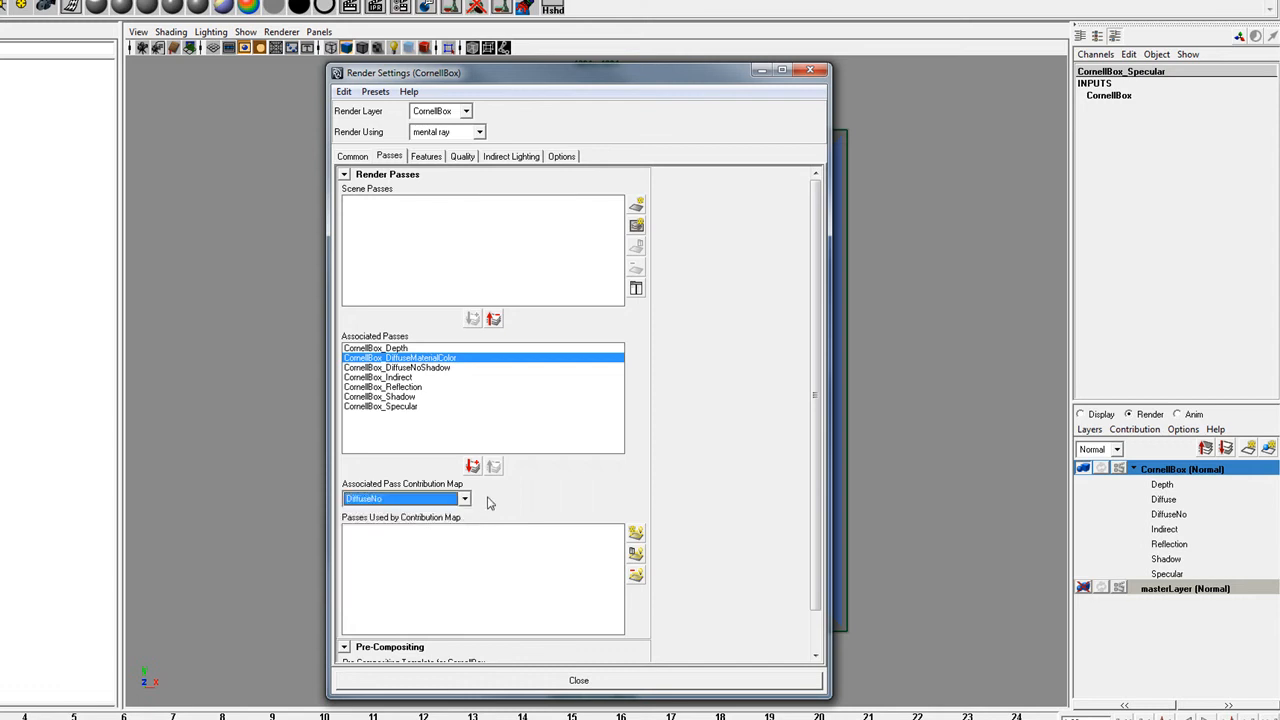
left_click(472, 467)
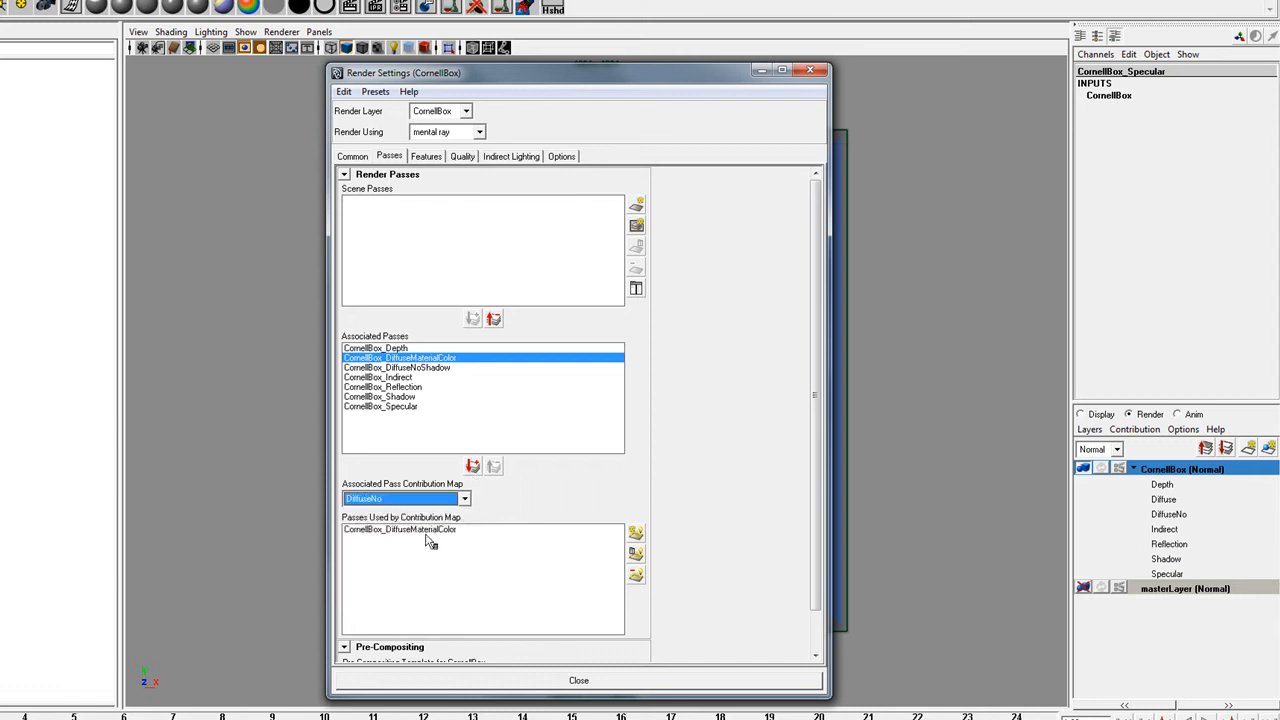
- Assign CornellBox_DiffuseNoShadow to the Diffuse contribution map and CornellBox_Indirect to the Indirect contribution map
left_click(398, 368)
left_click(414, 502)
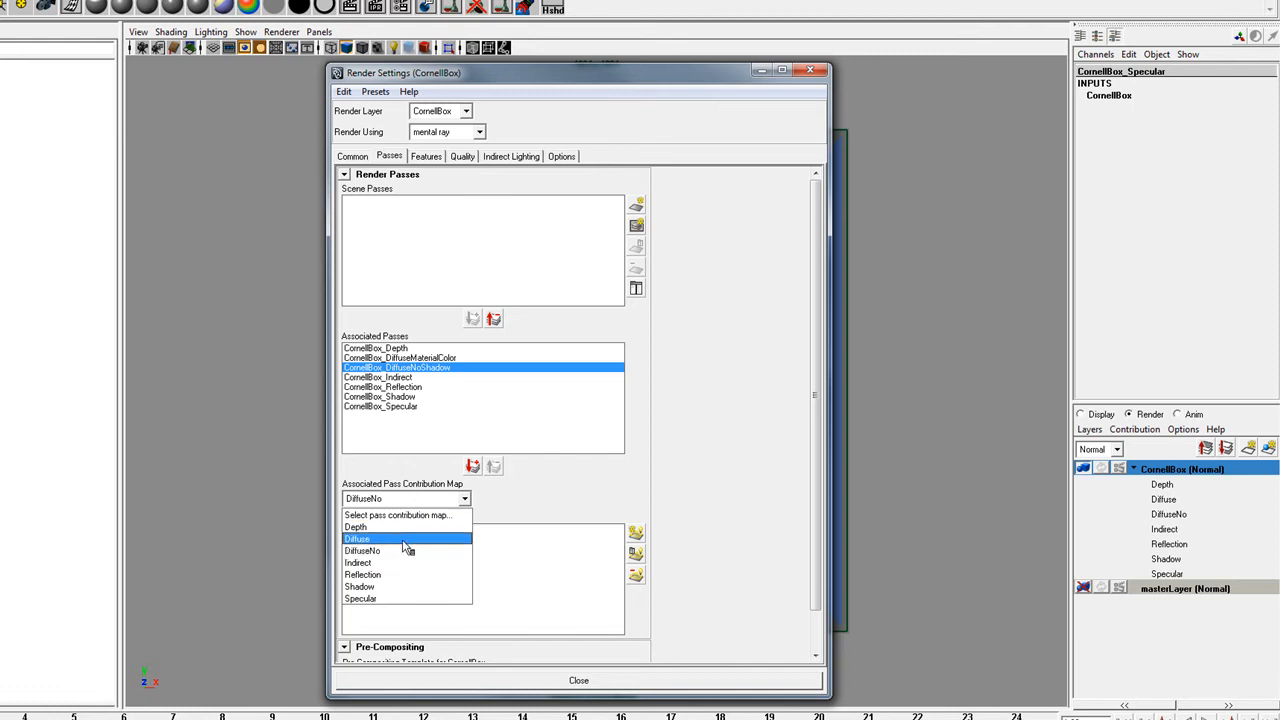
left_click(407, 539)
left_click(473, 467)
left_click(424, 378)
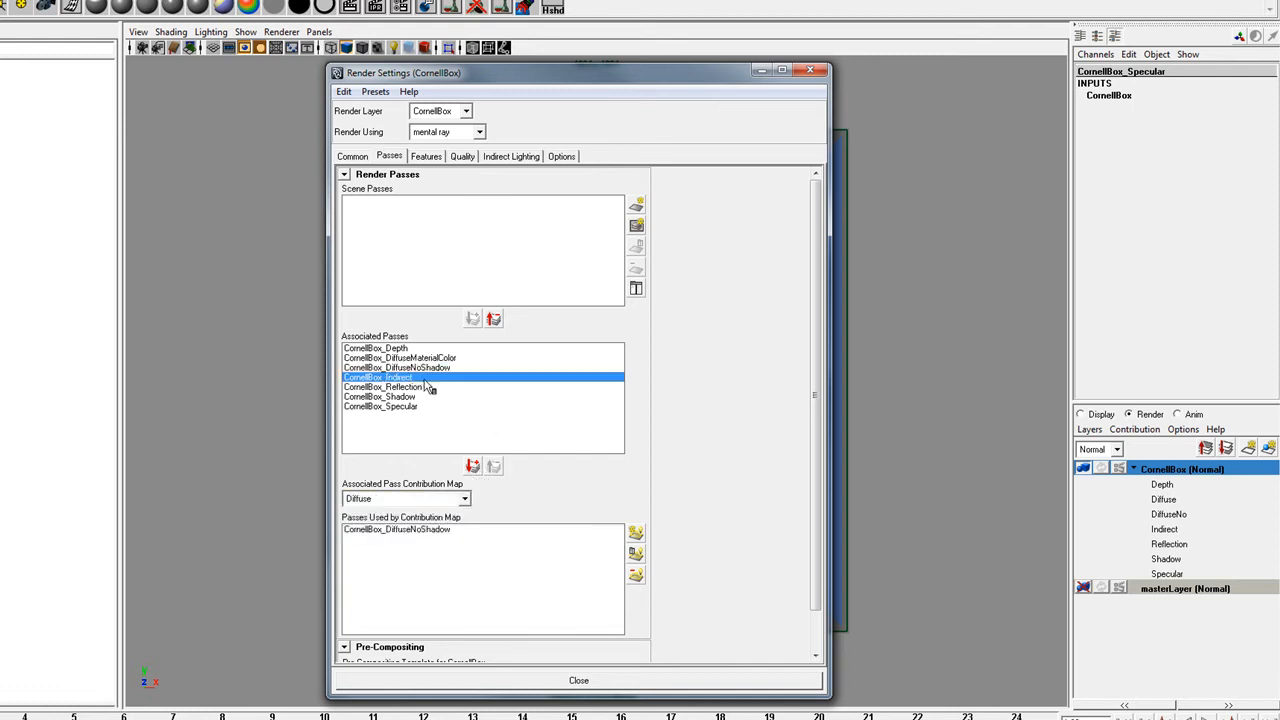
left_click(412, 500)
left_click(407, 568)
left_click(473, 467)
- Assign CornellBox_Reflection to the Reflection contribution map and CornellBox_Shadow to the Shadow contribution map
left_click(424, 387)
left_click(440, 498)
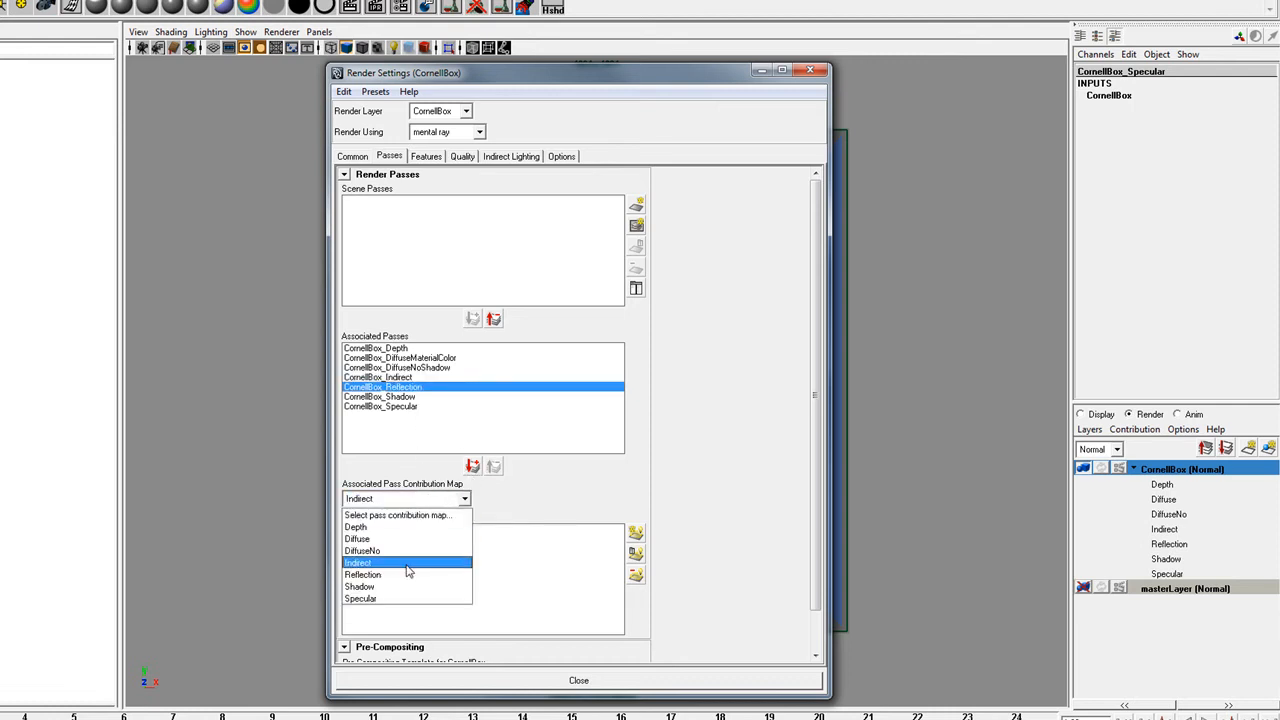
left_click(408, 574)
left_click(474, 467)
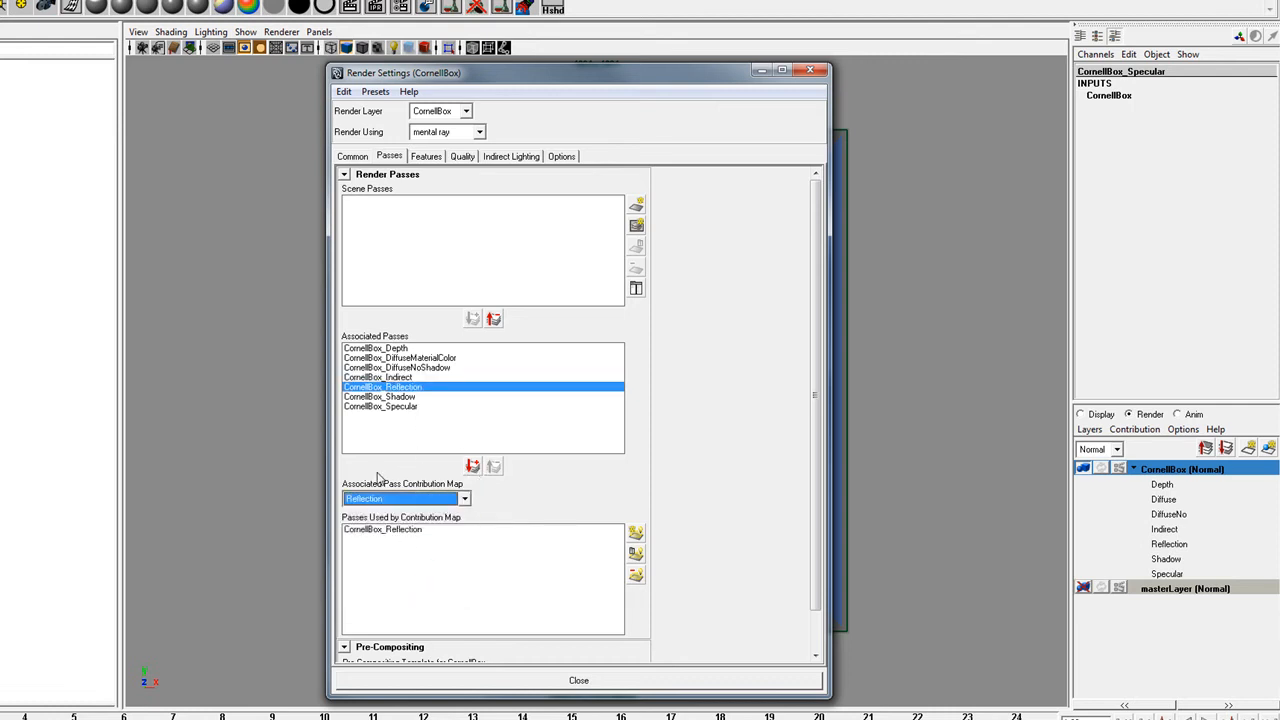
left_click(397, 397)
left_click(398, 499)
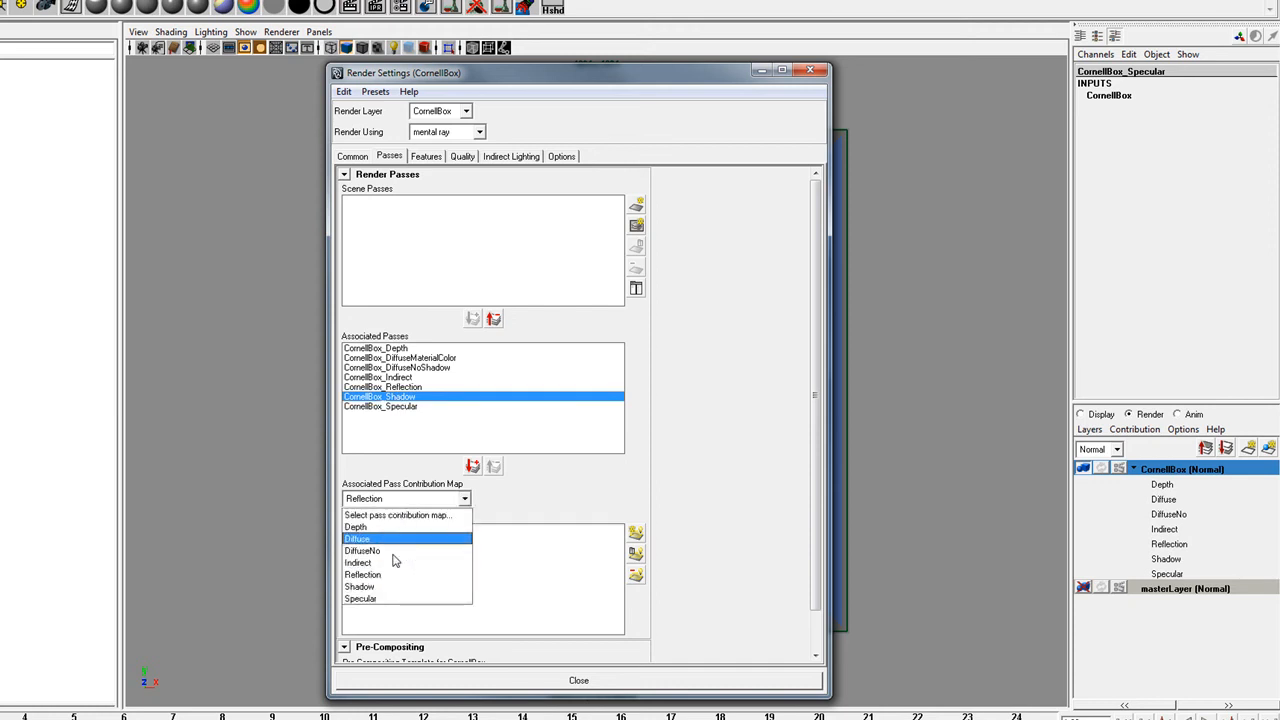
left_click(400, 584)
left_click(474, 467)
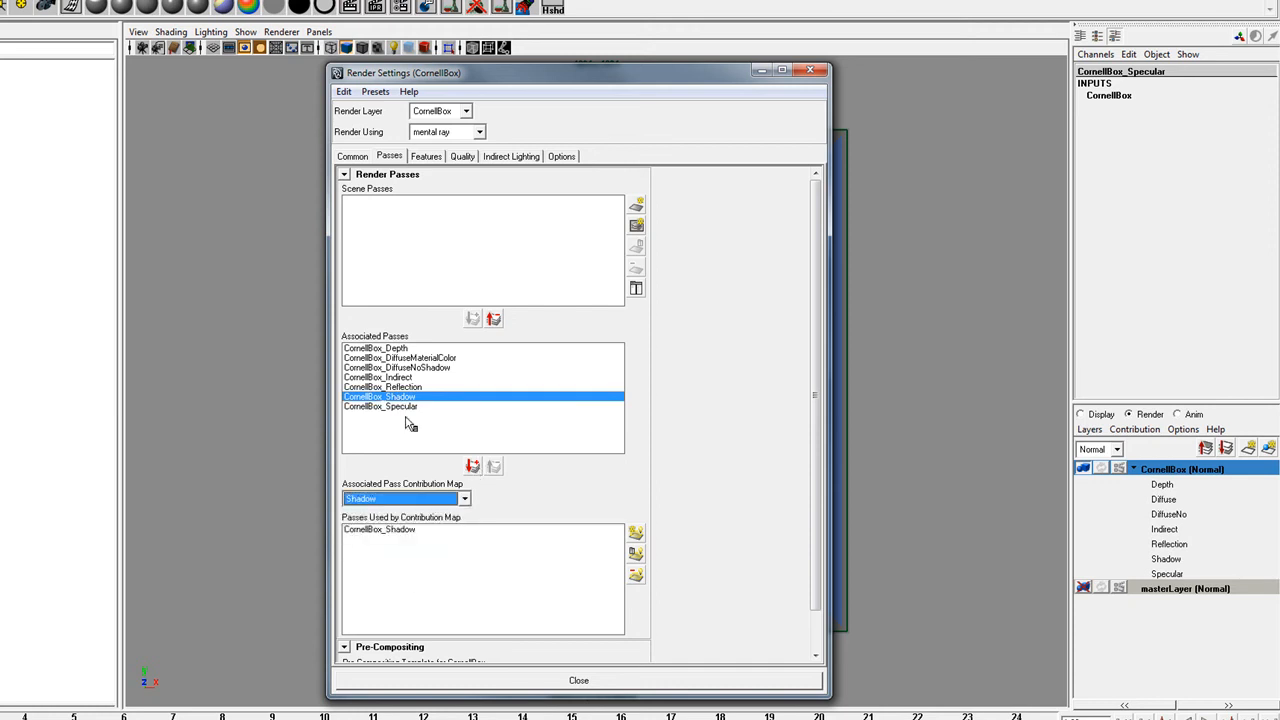
- Assign the CornellBox_Specular pass to the Specular contribution map
left_click(408, 407)
left_click(396, 499)
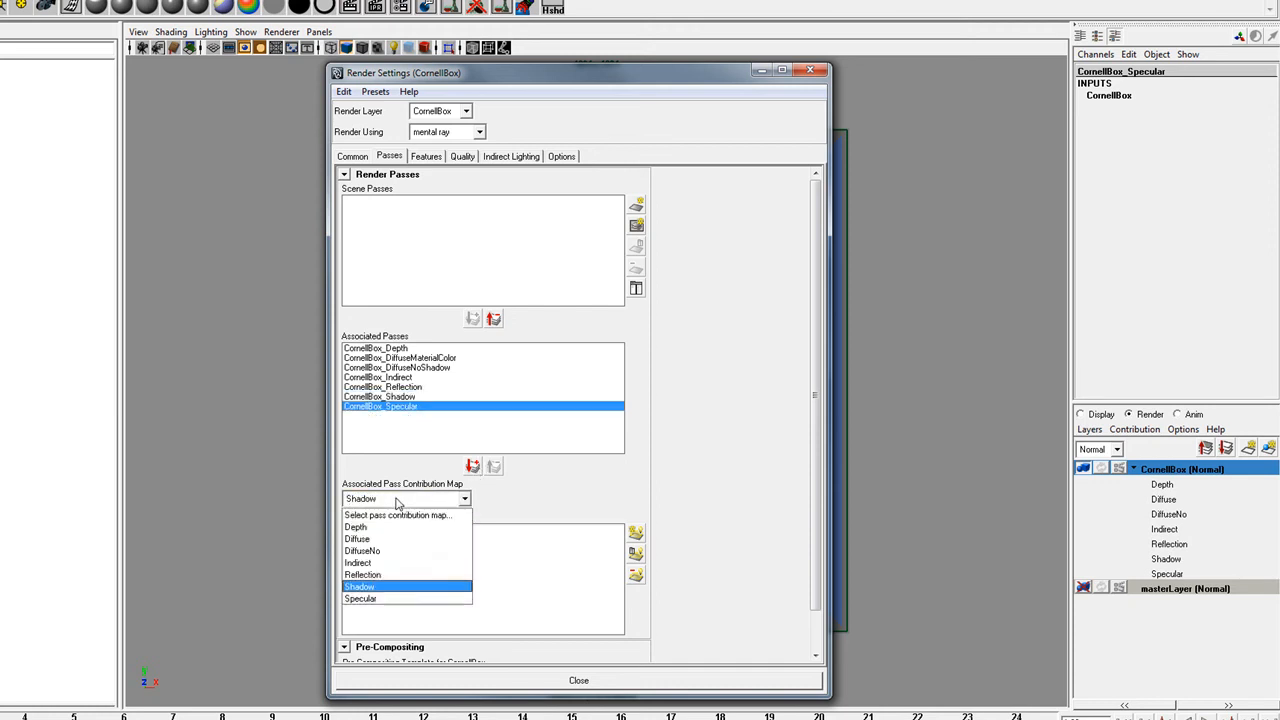
left_click(400, 598)
left_click(473, 467)
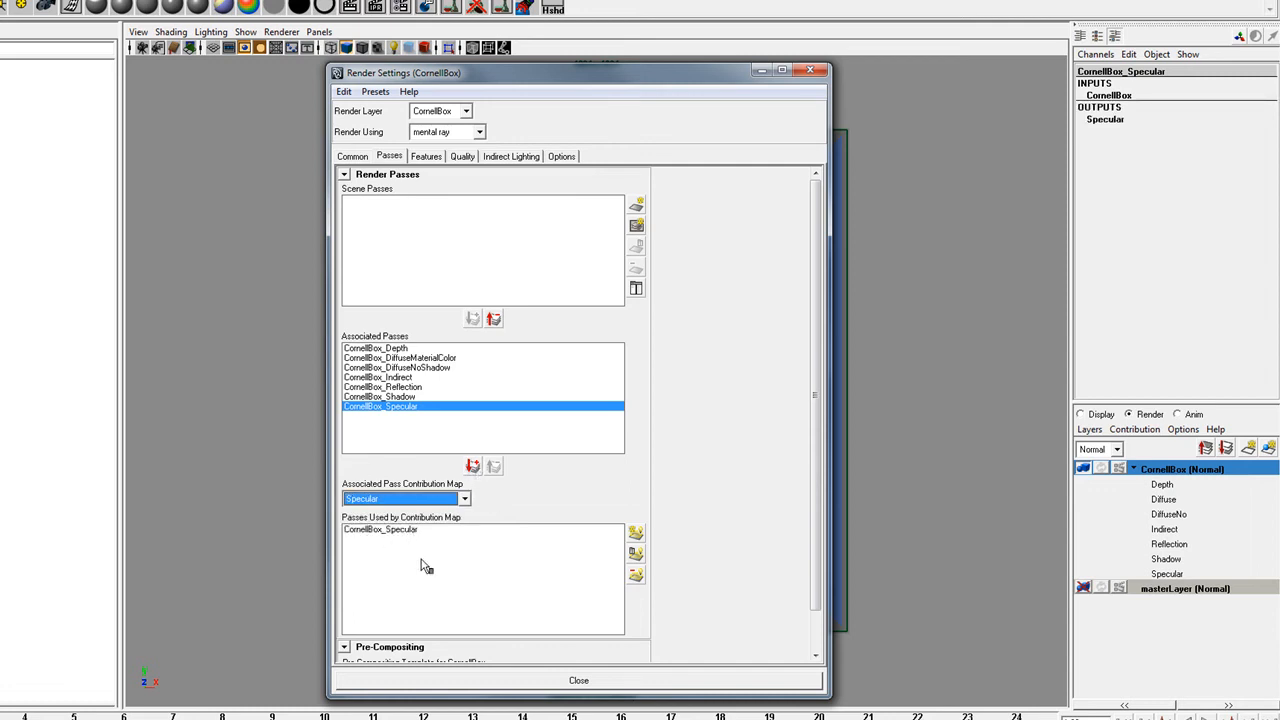
- Check which pass is assigned to the Indirect contribution map and close the render settings
left_click(385, 377)
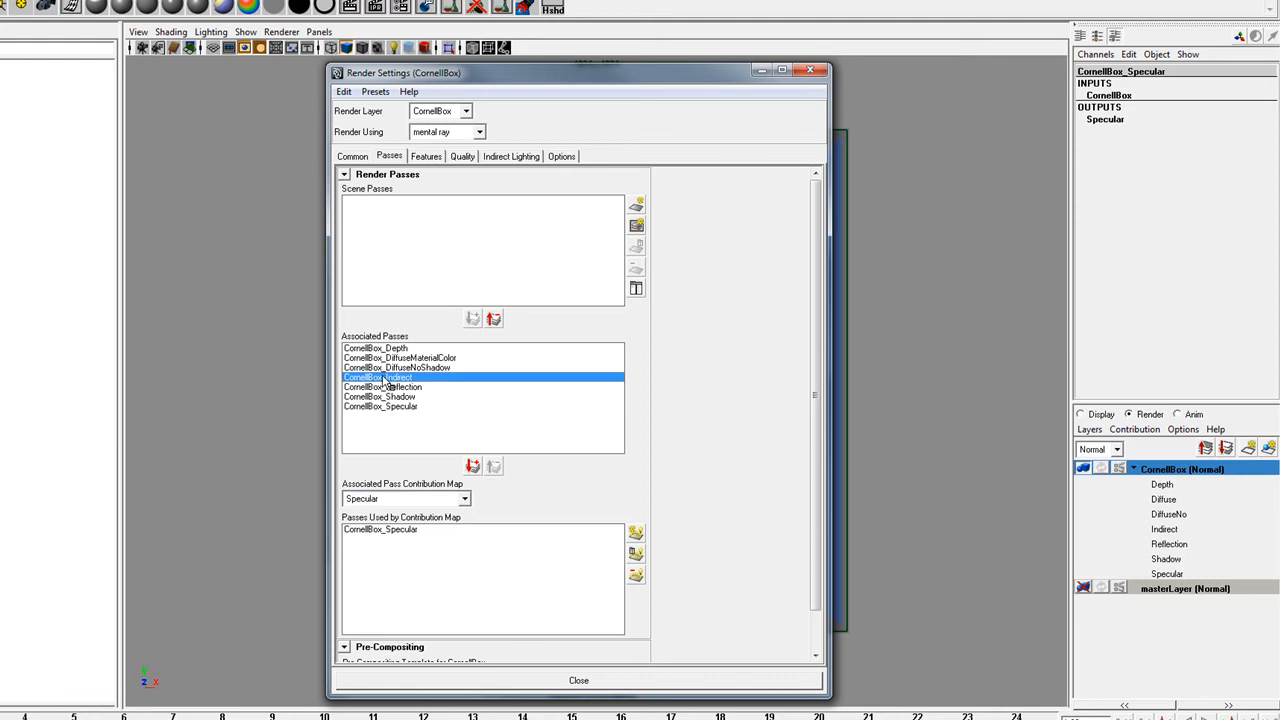
left_click(385, 499)
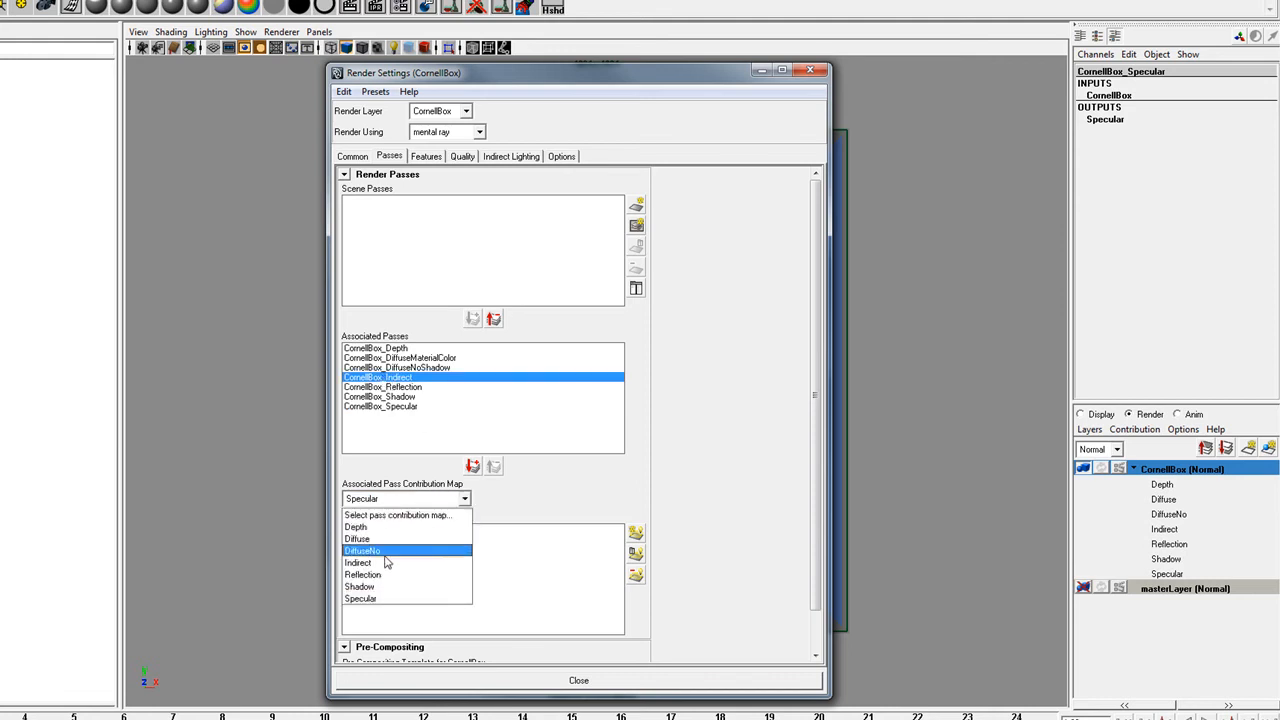
left_click(392, 564)
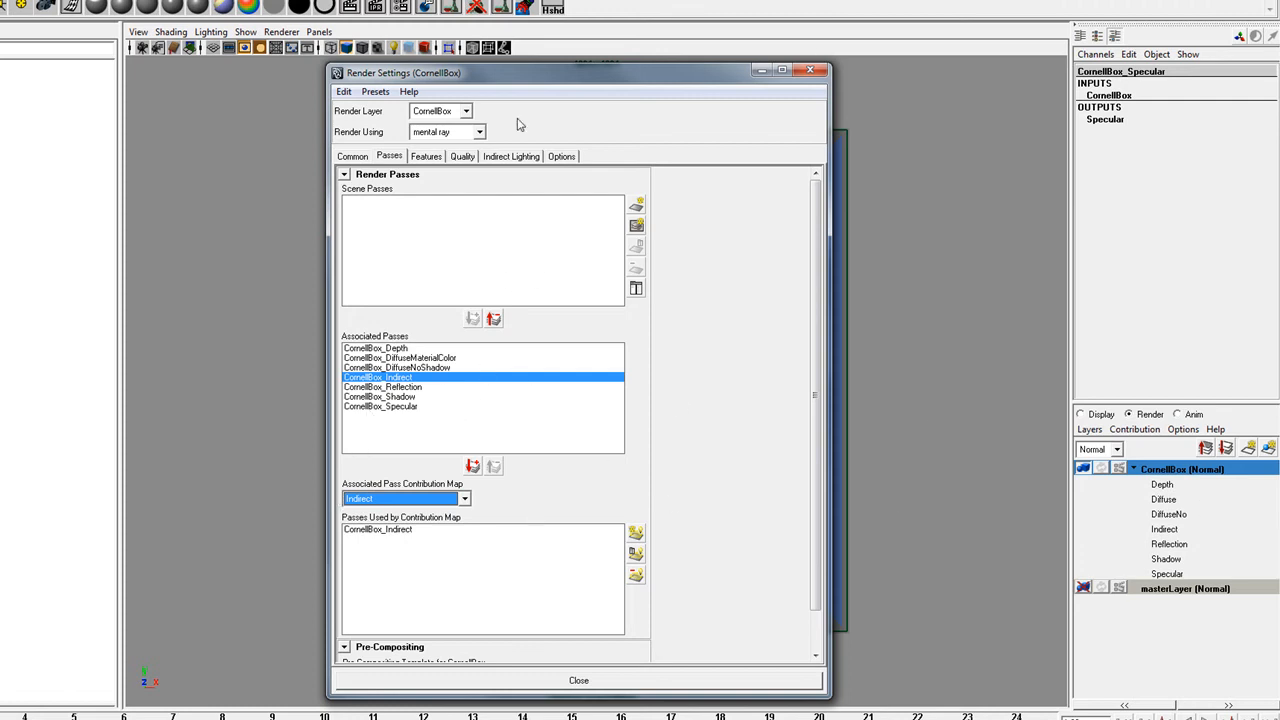
left_click(818, 70)
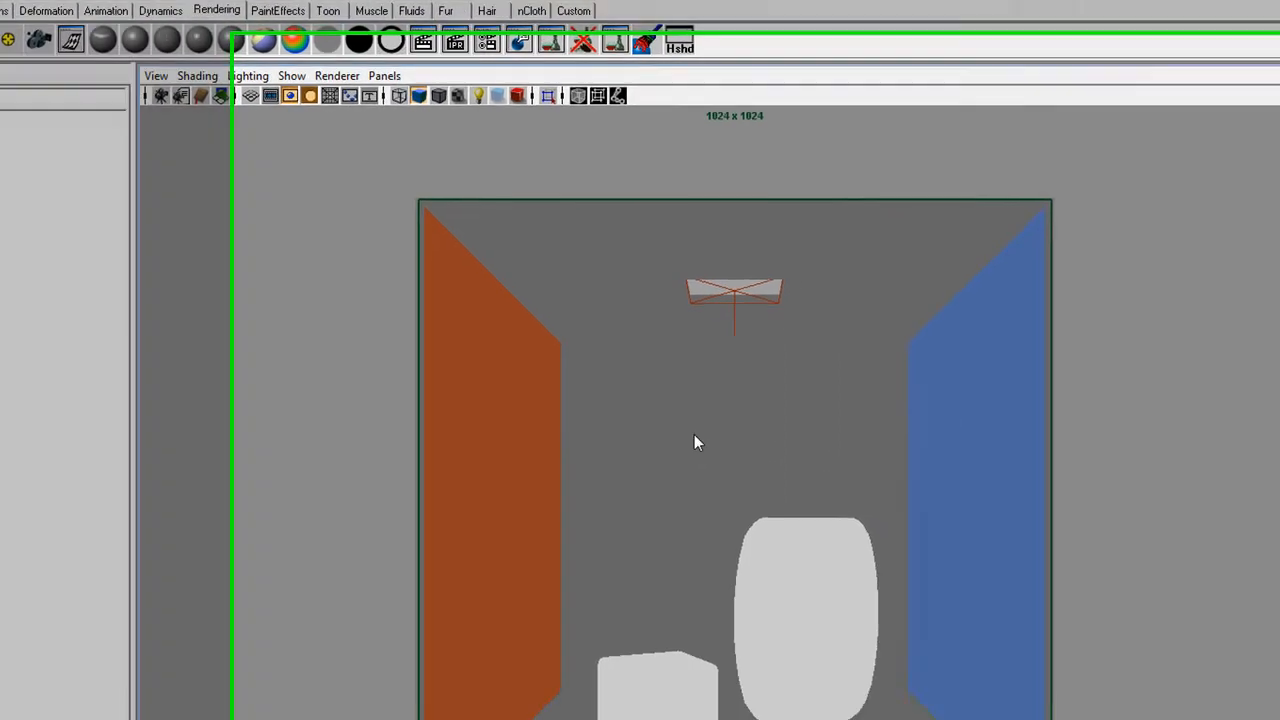
- Create a new render layer from the selected Cornell box geometry and compare its contents with masterLayer
left_click(962, 495)
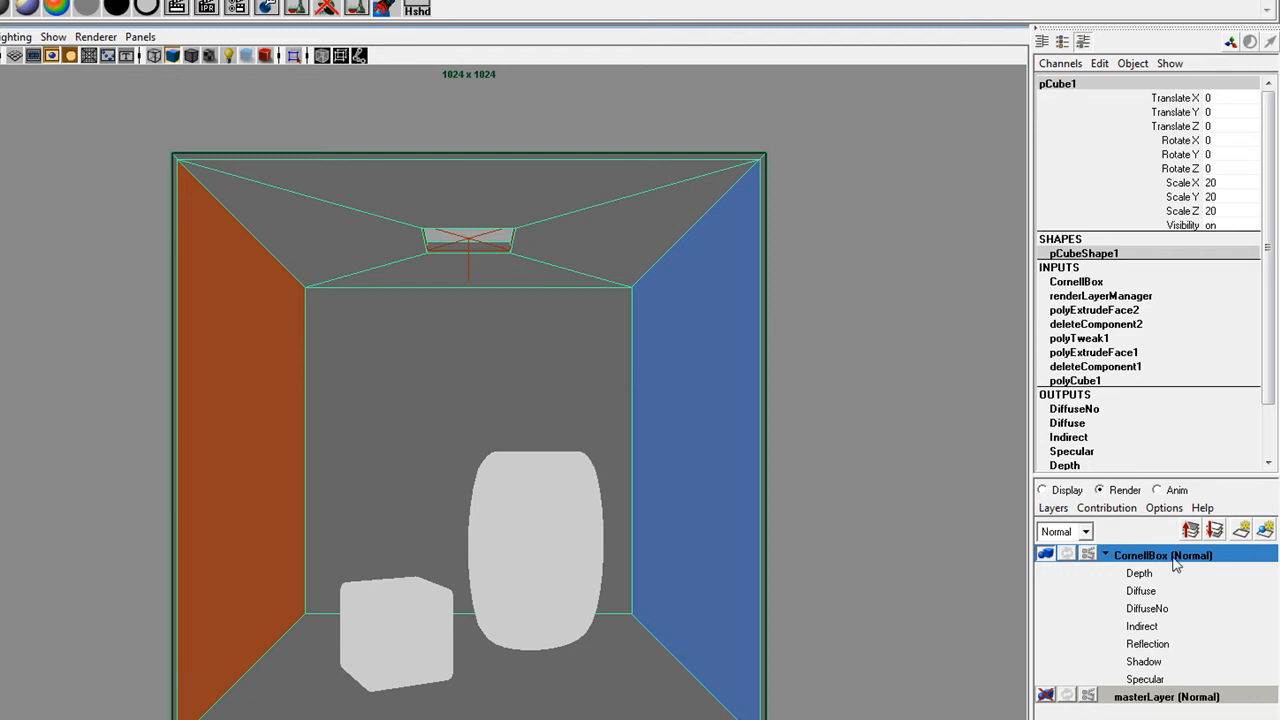
left_click(1053, 508)
left_click(1070, 545)
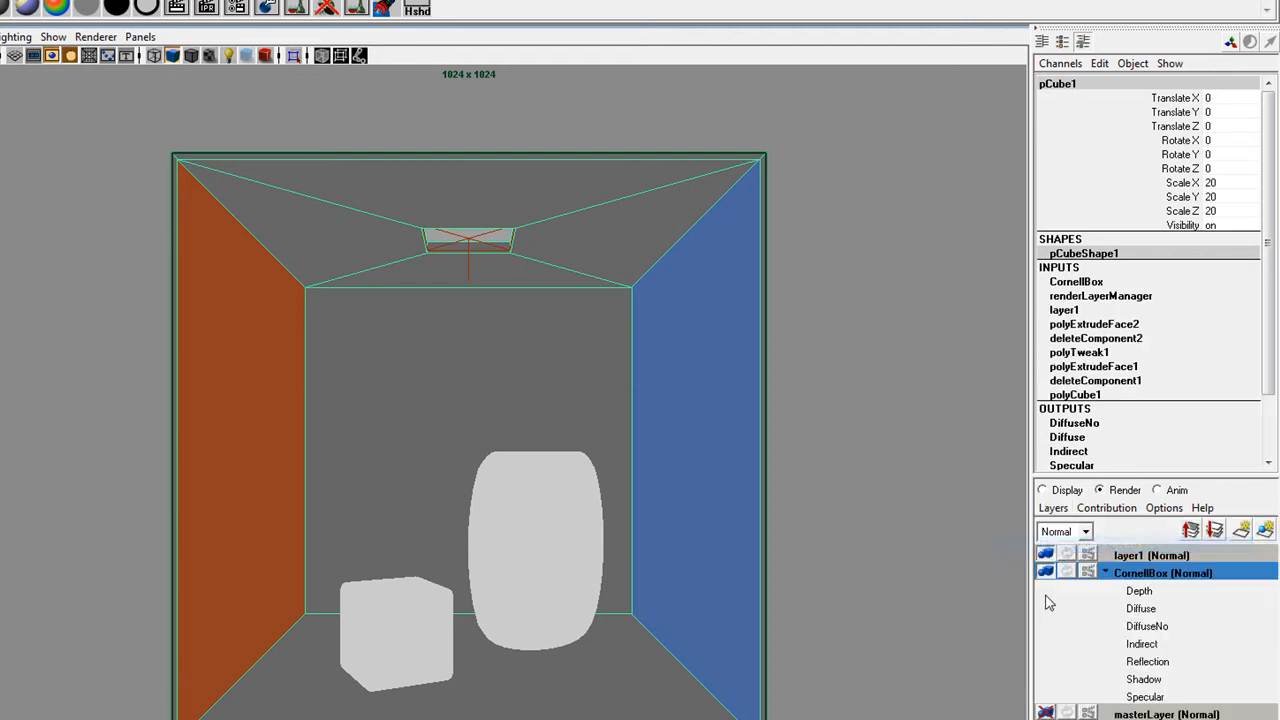
left_click(1130, 557)
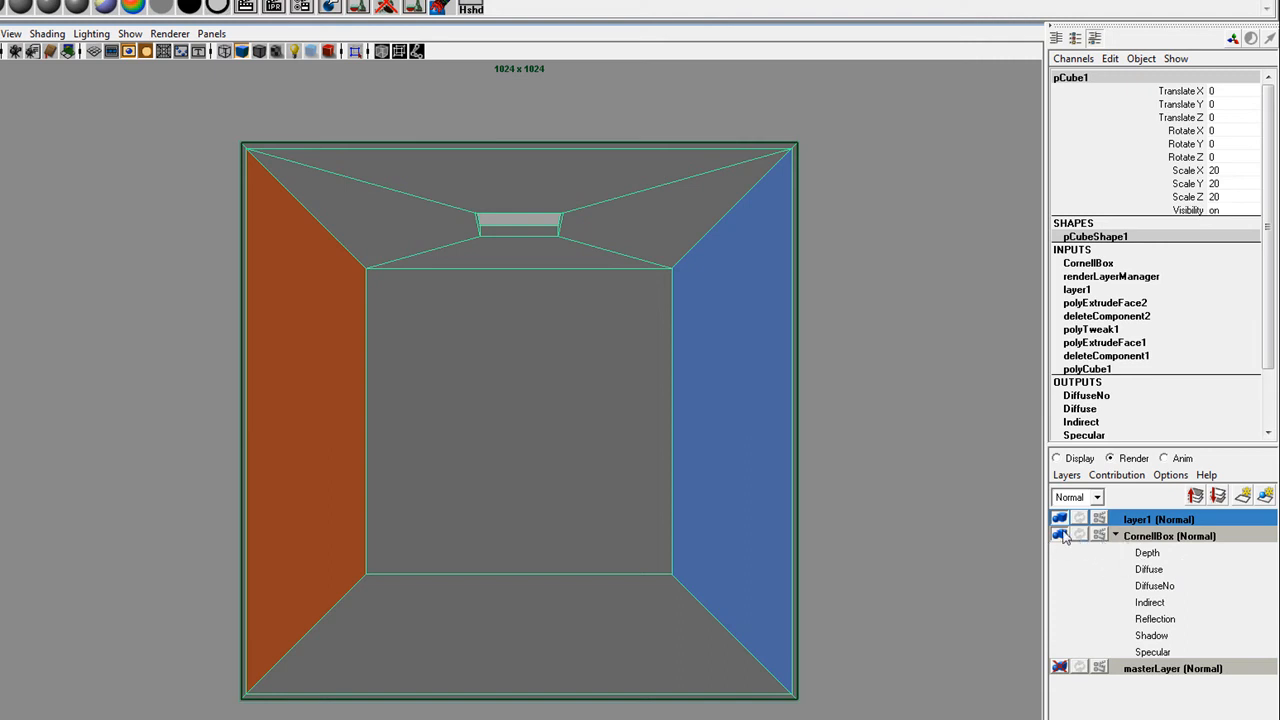
left_click(1151, 674)
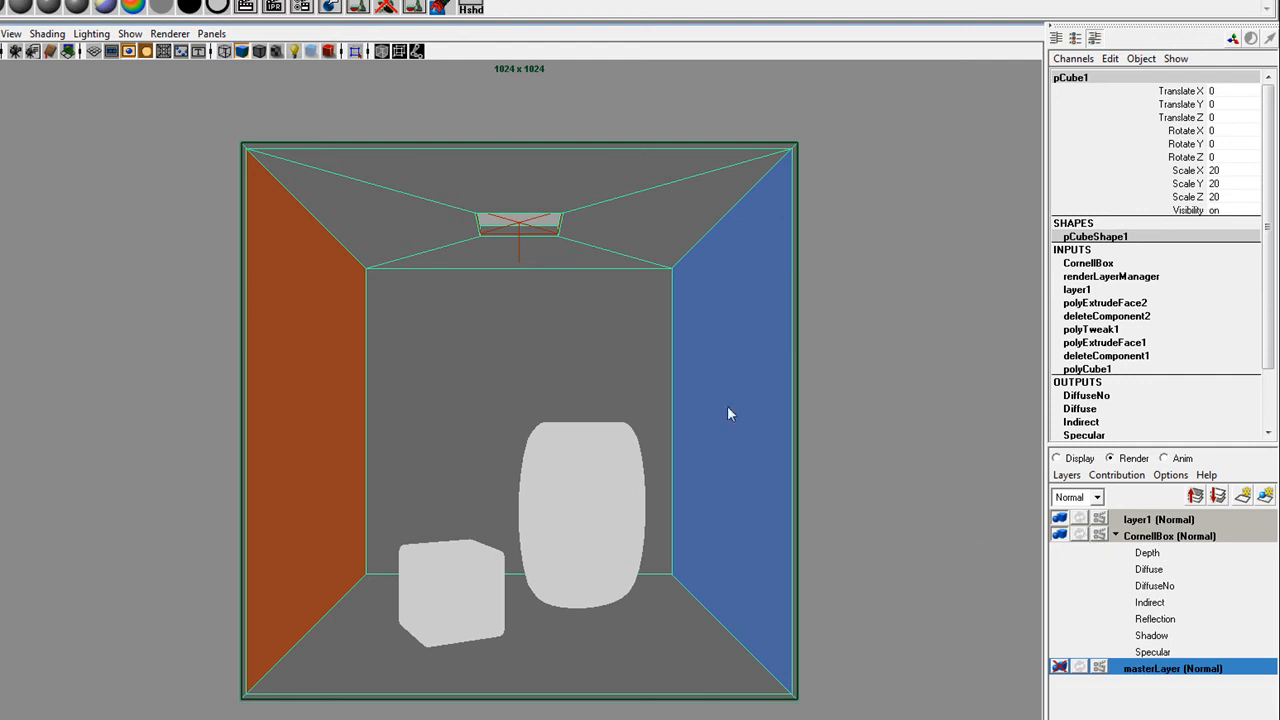
left_click(1160, 522)
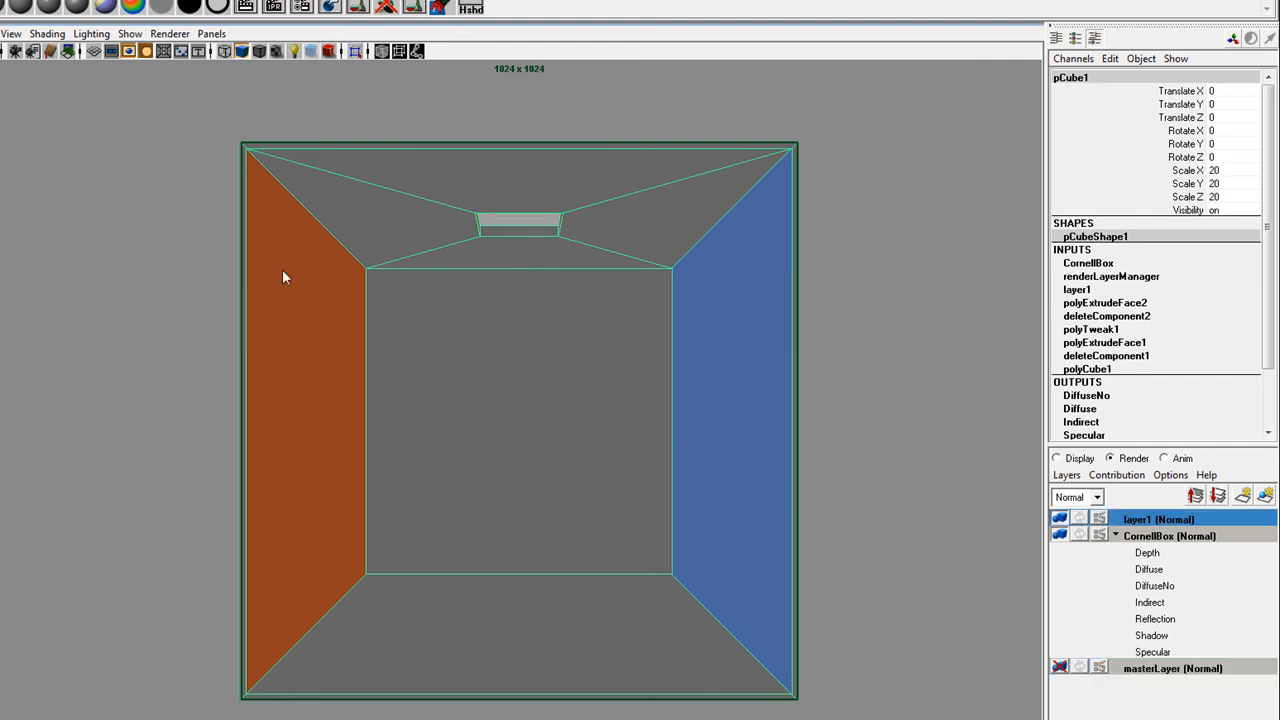
- Delete the layer1 render layer, make CornellBox the current layer and clear the object selection
right_click(1143, 524)
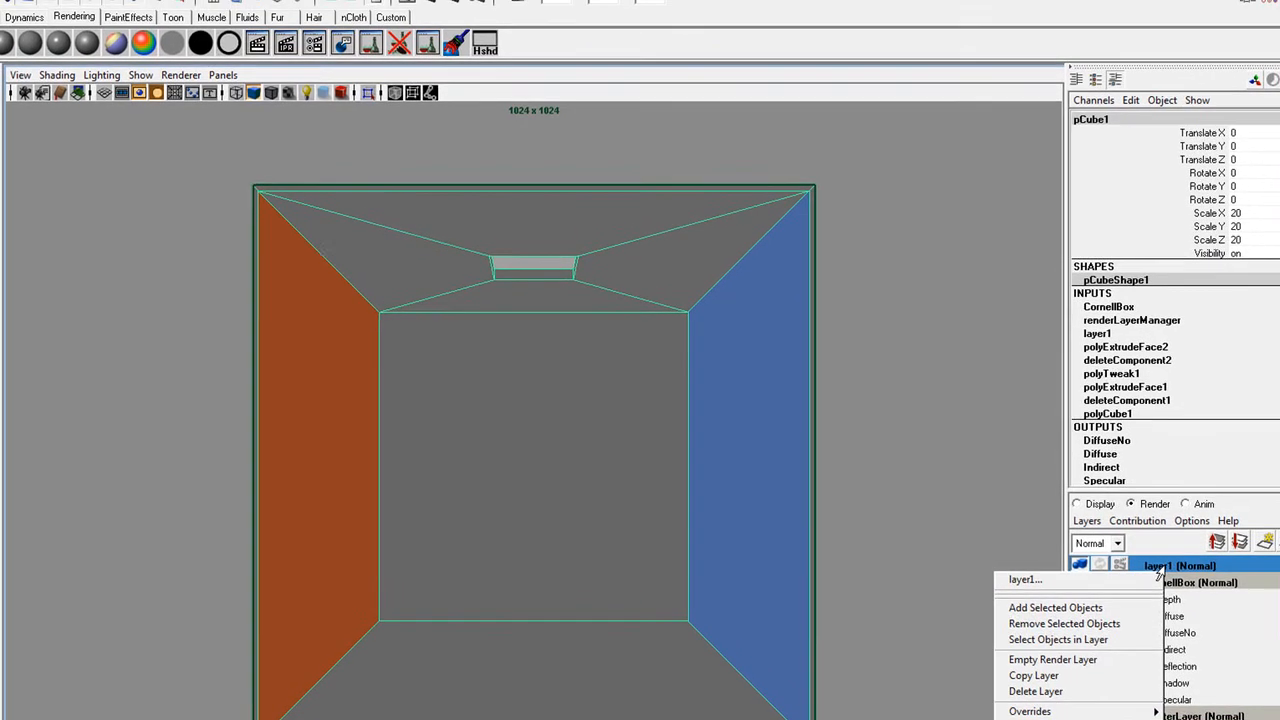
left_click(1100, 696)
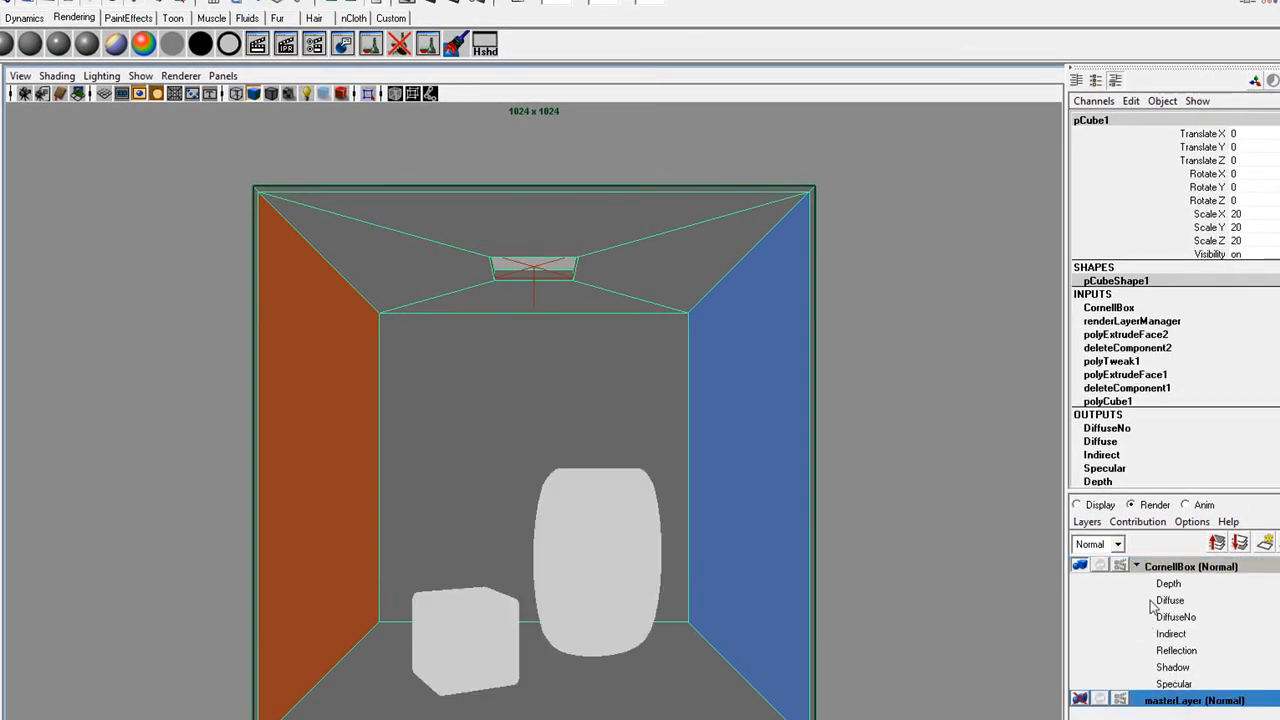
left_click(1177, 569)
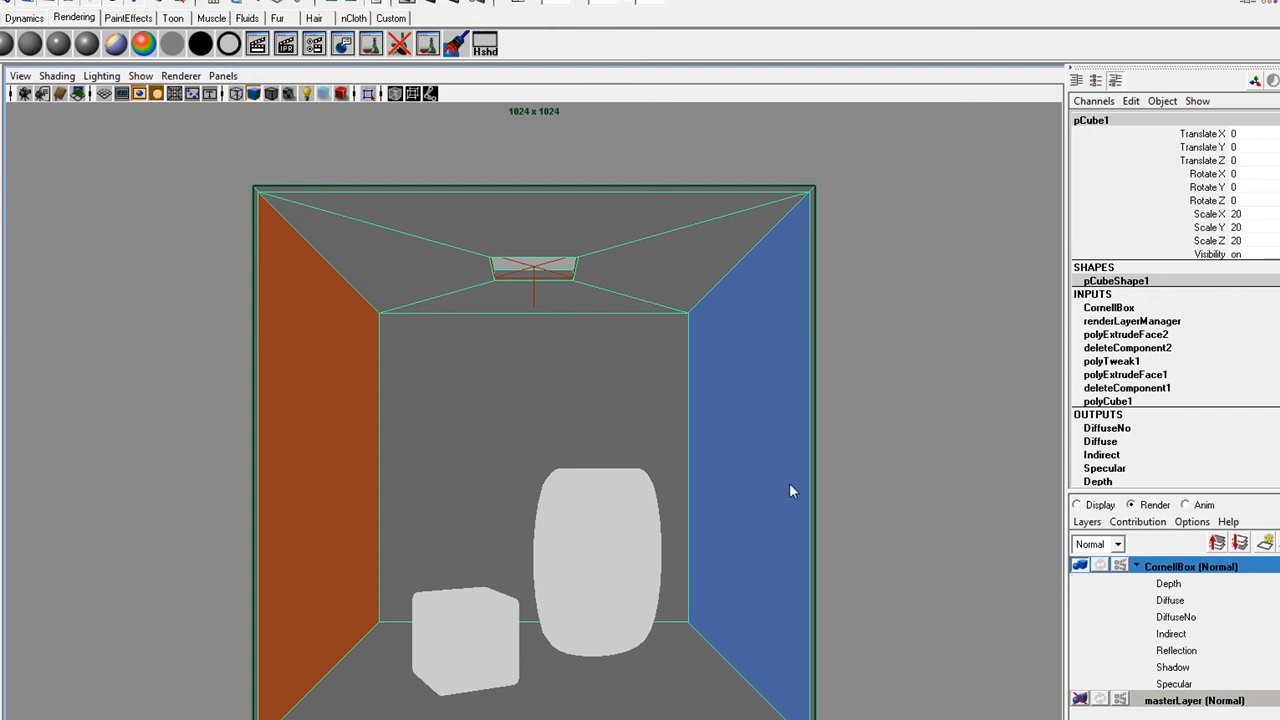
left_click(898, 573)
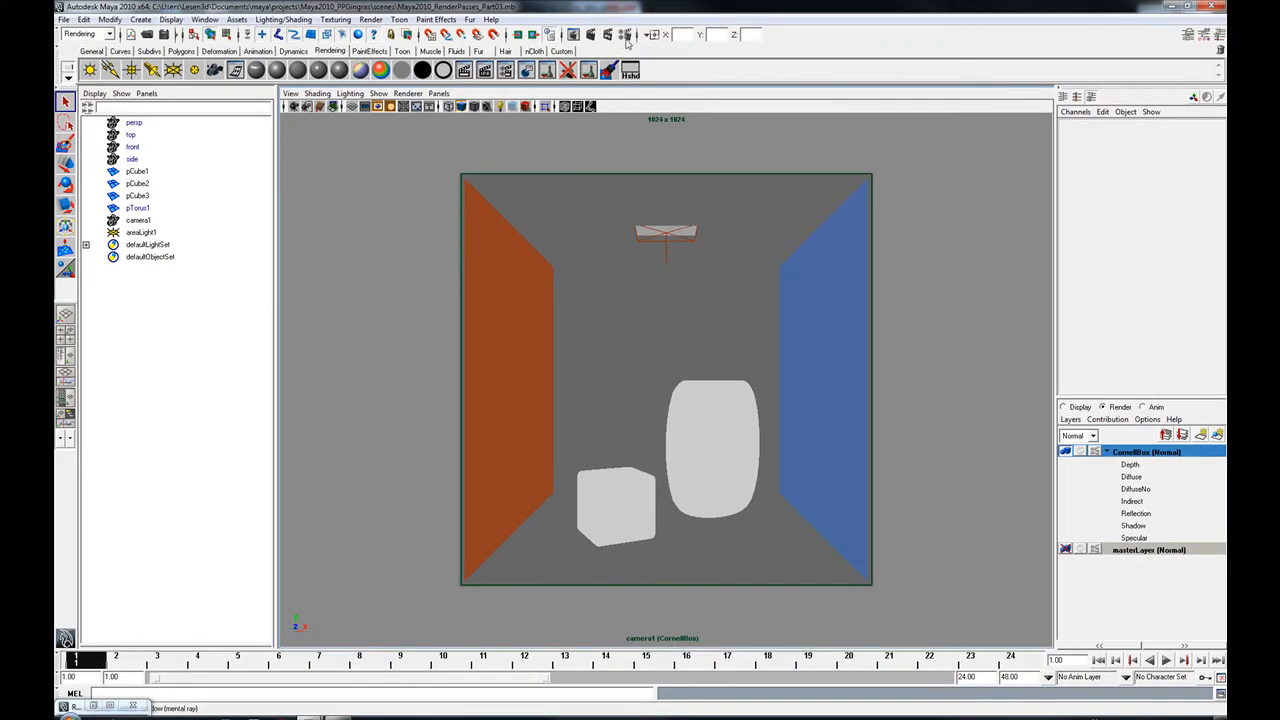
- Set the output image format to HDR (hdr) in the common render settings of the CornellBox layer
left_click(626, 35)
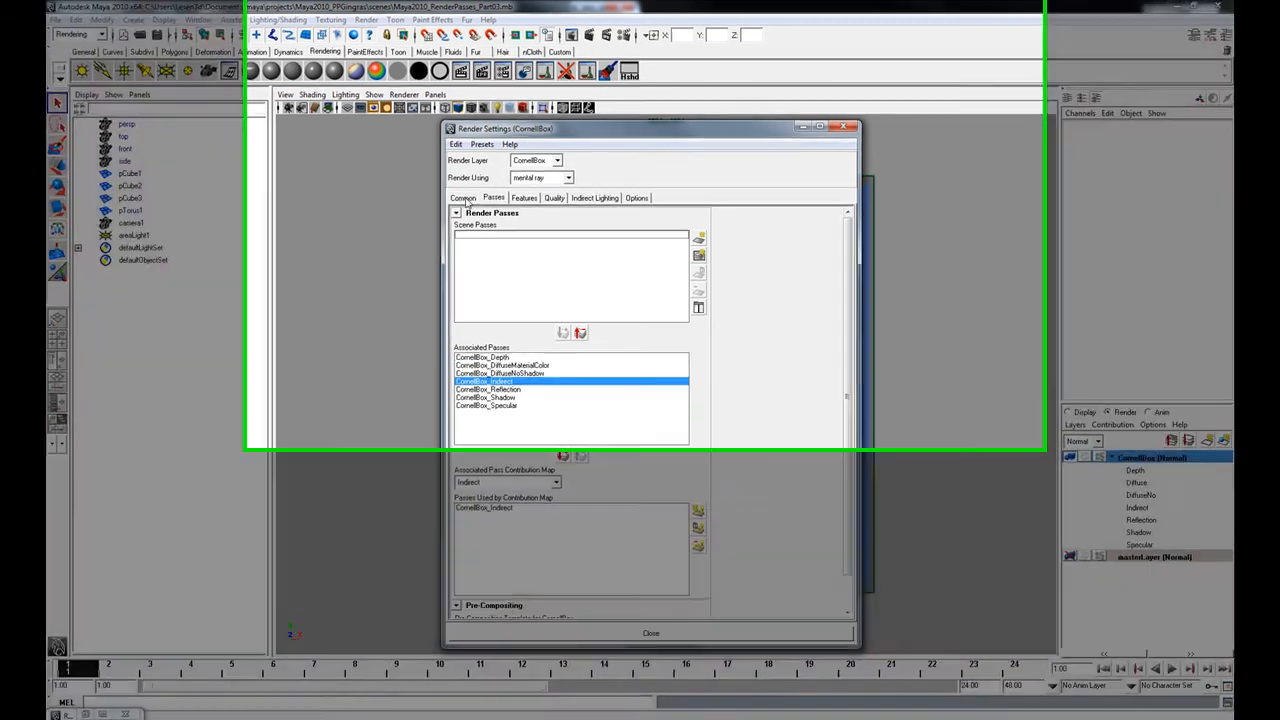
left_click(467, 195)
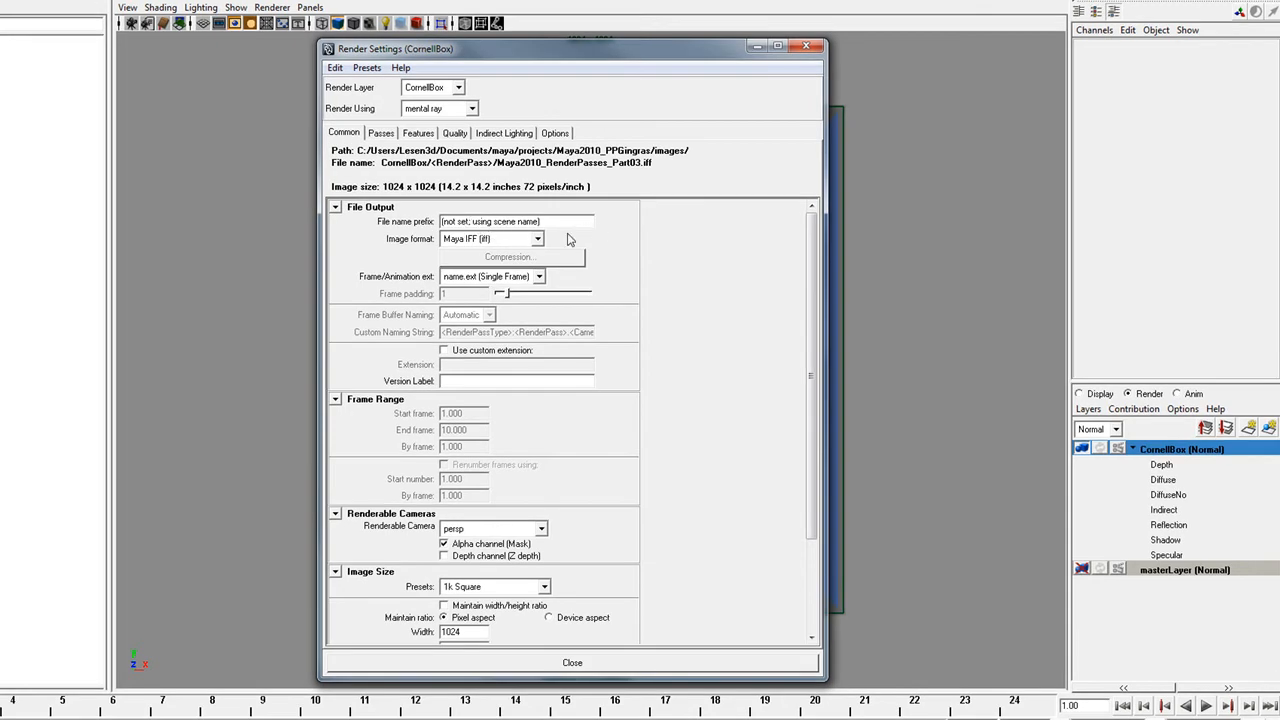
left_click(518, 244)
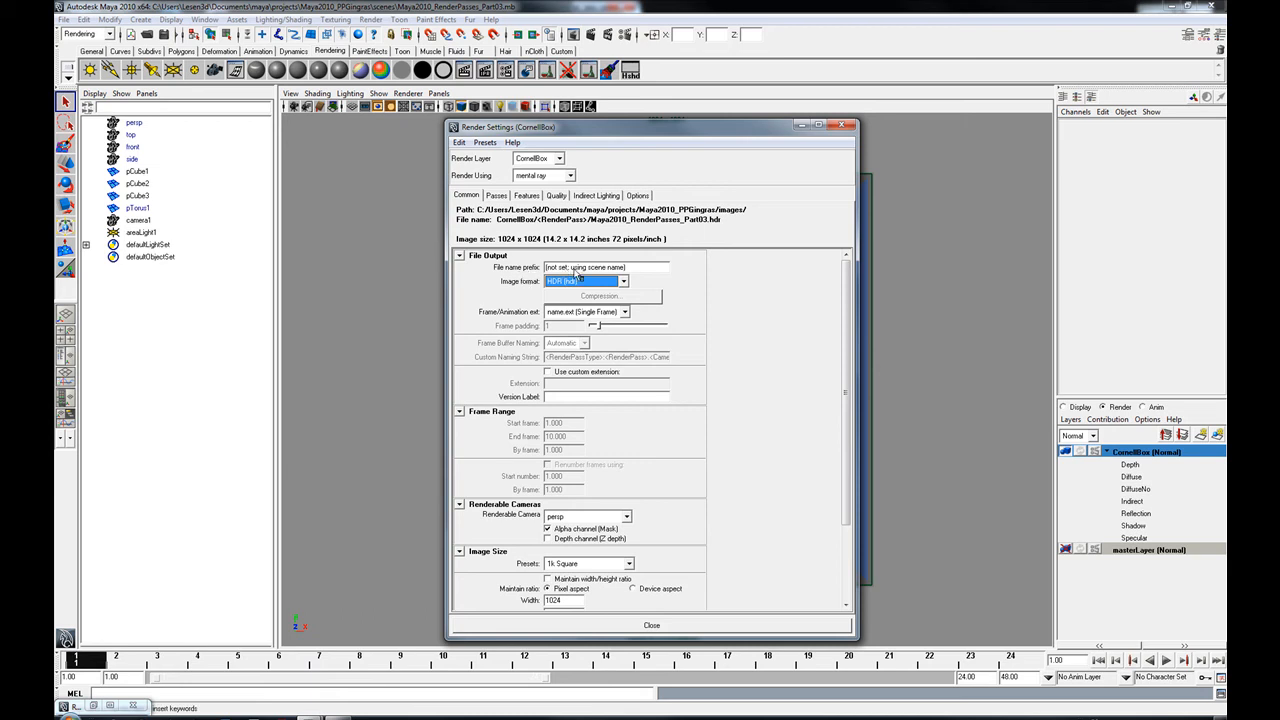
- Set the file name prefix to <RenderLayer>/<RenderPass> using the layer name and pass name keywords
right_click(572, 271)
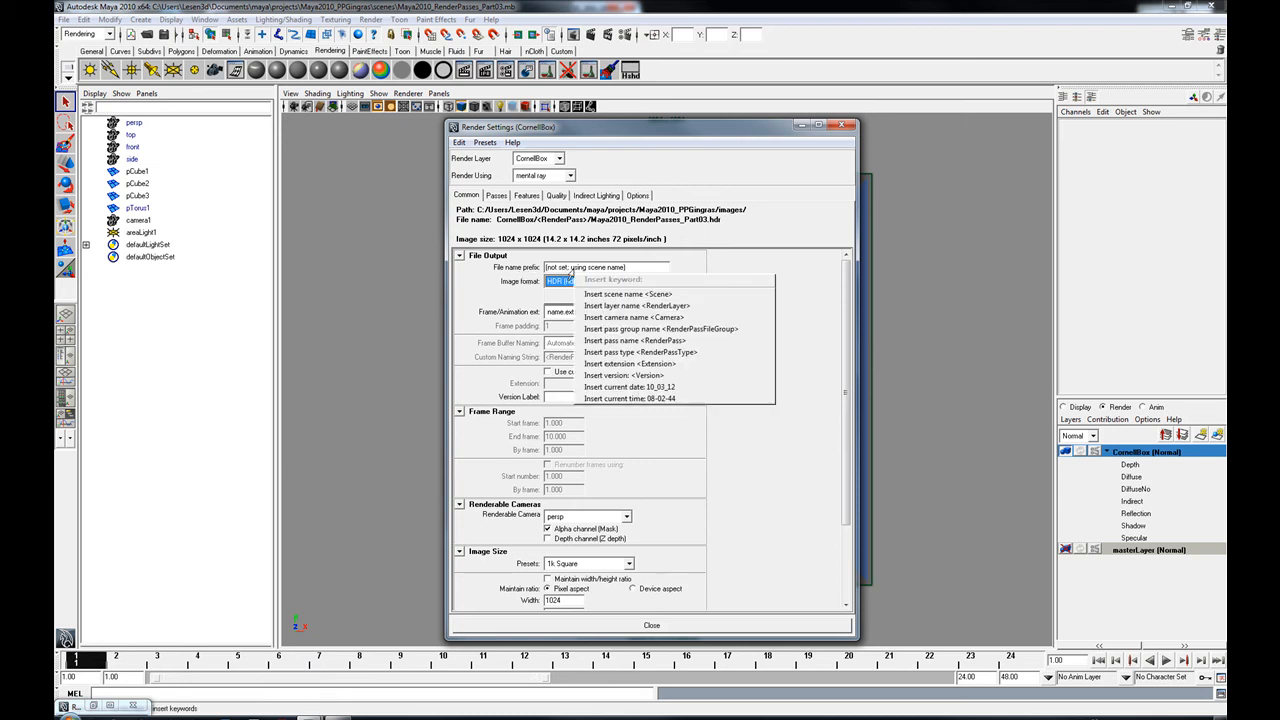
left_click(643, 308)
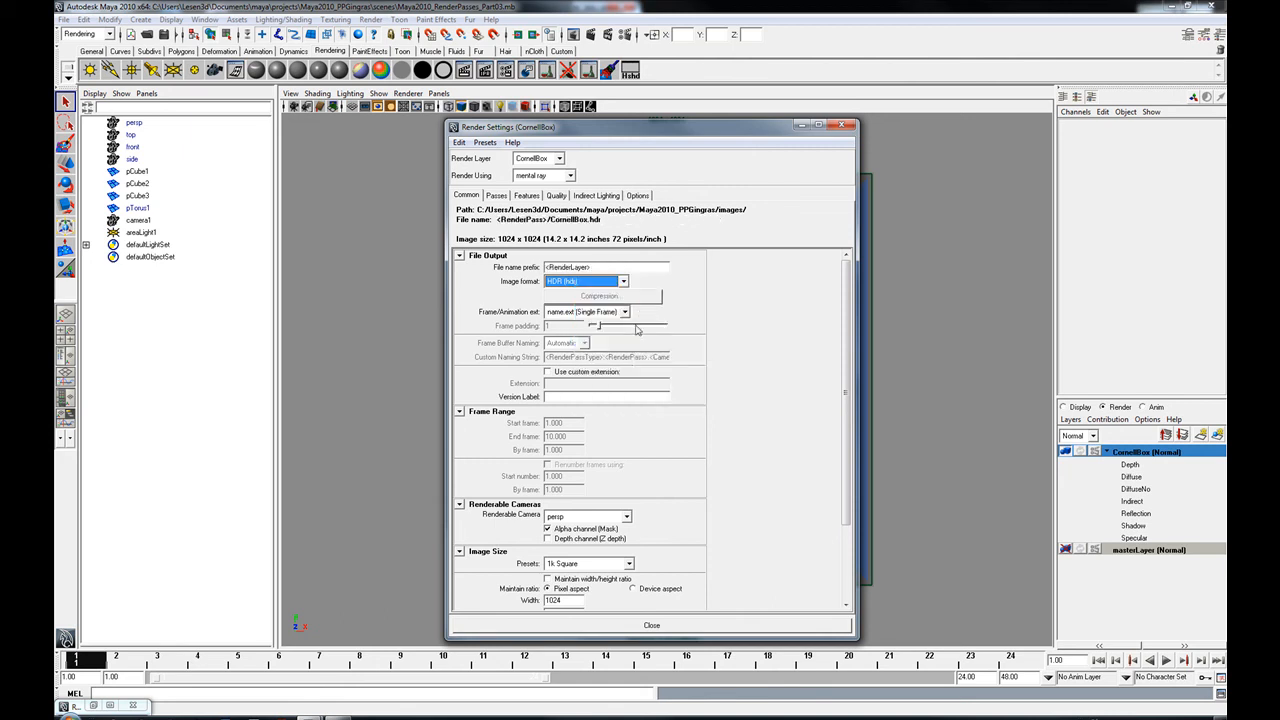
right_click(597, 269)
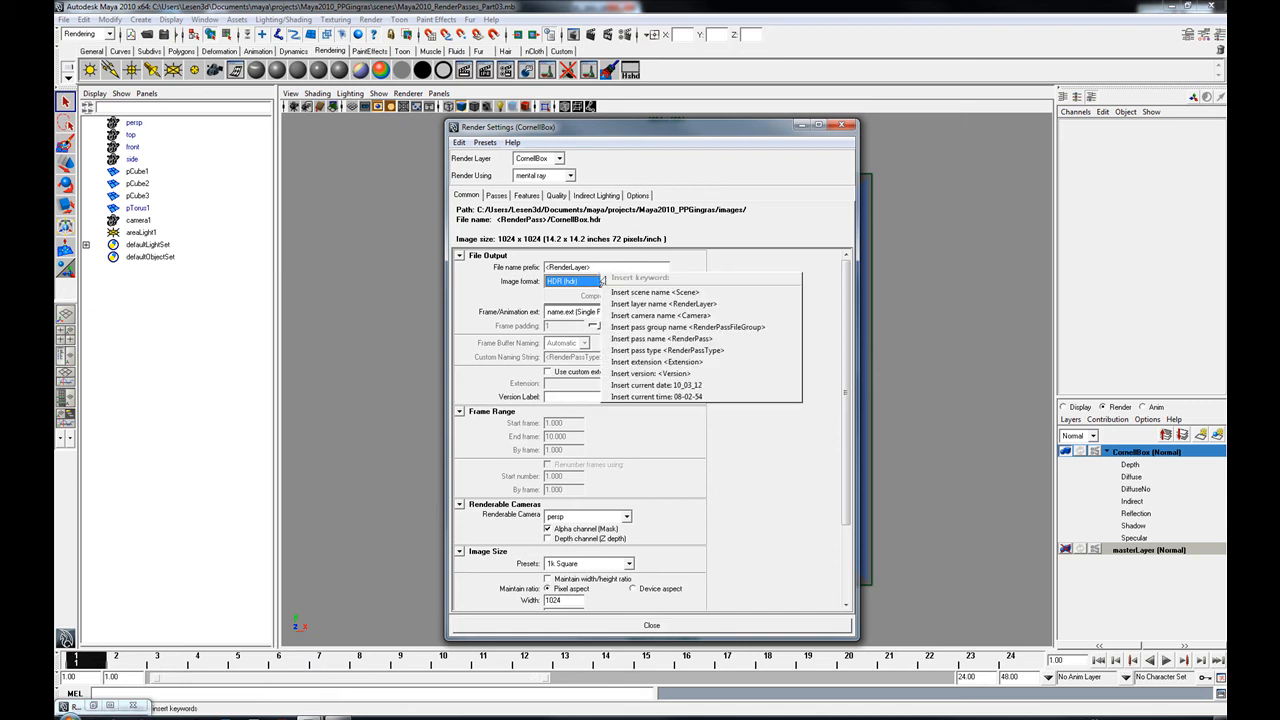
left_click(657, 339)
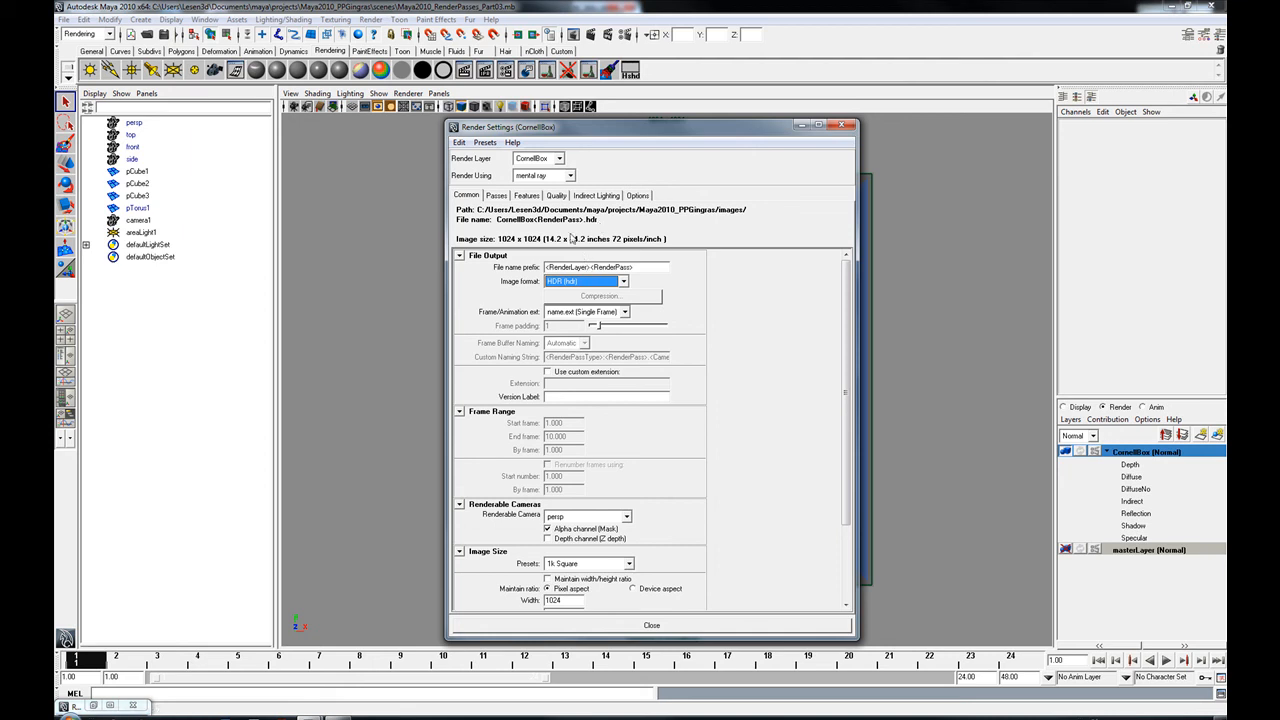
left_click(591, 270)
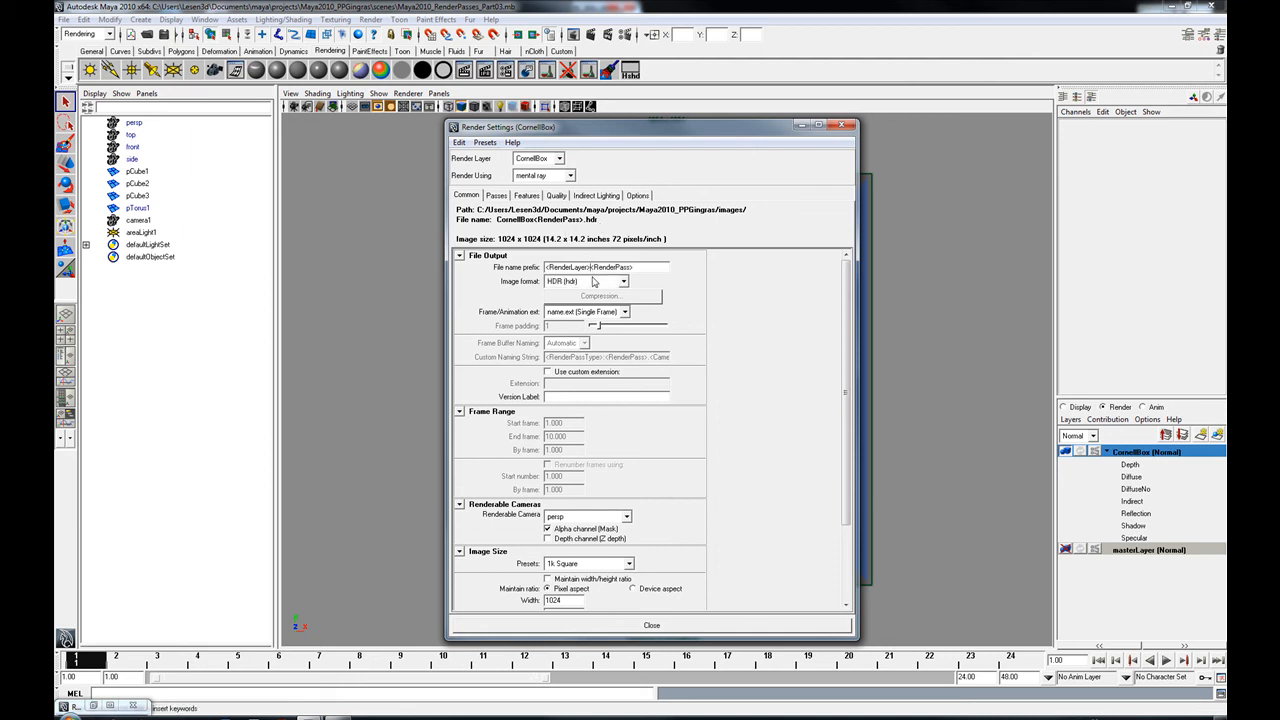
type("/")
key("Return")
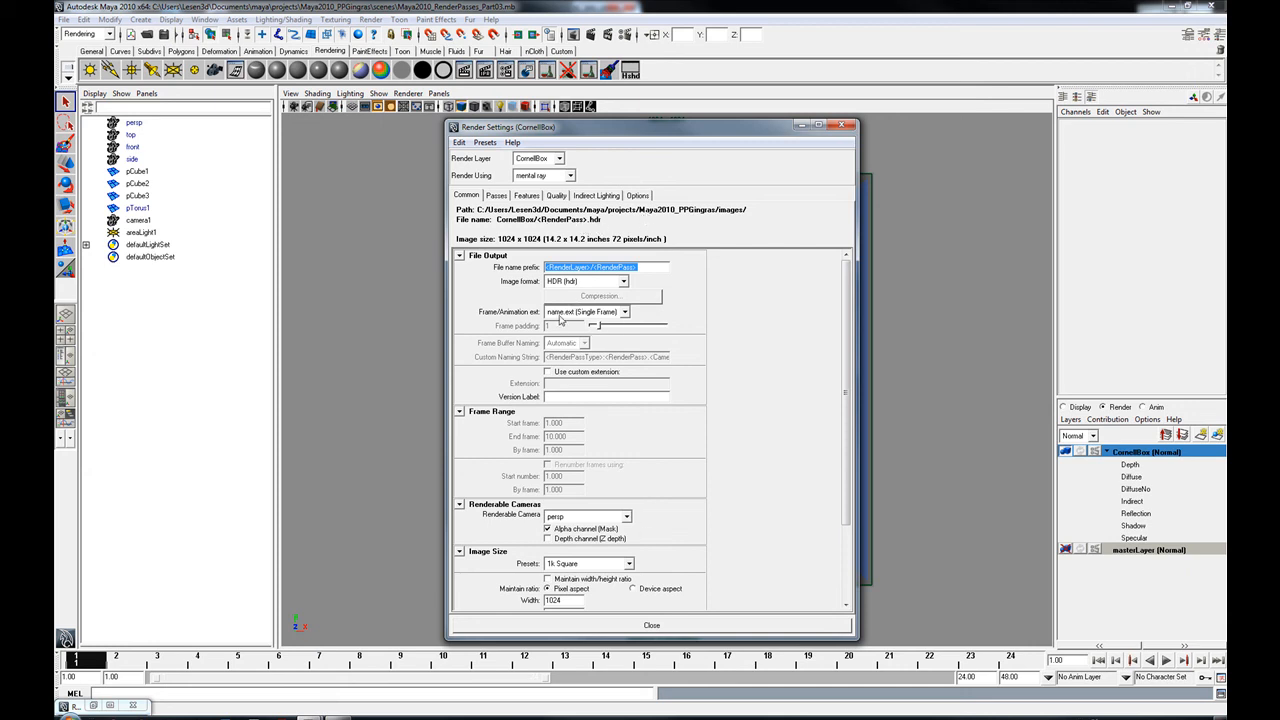
- Set the renderable camera to camera1
left_click_drag(848, 300, 865, 395)
left_click(581, 422)
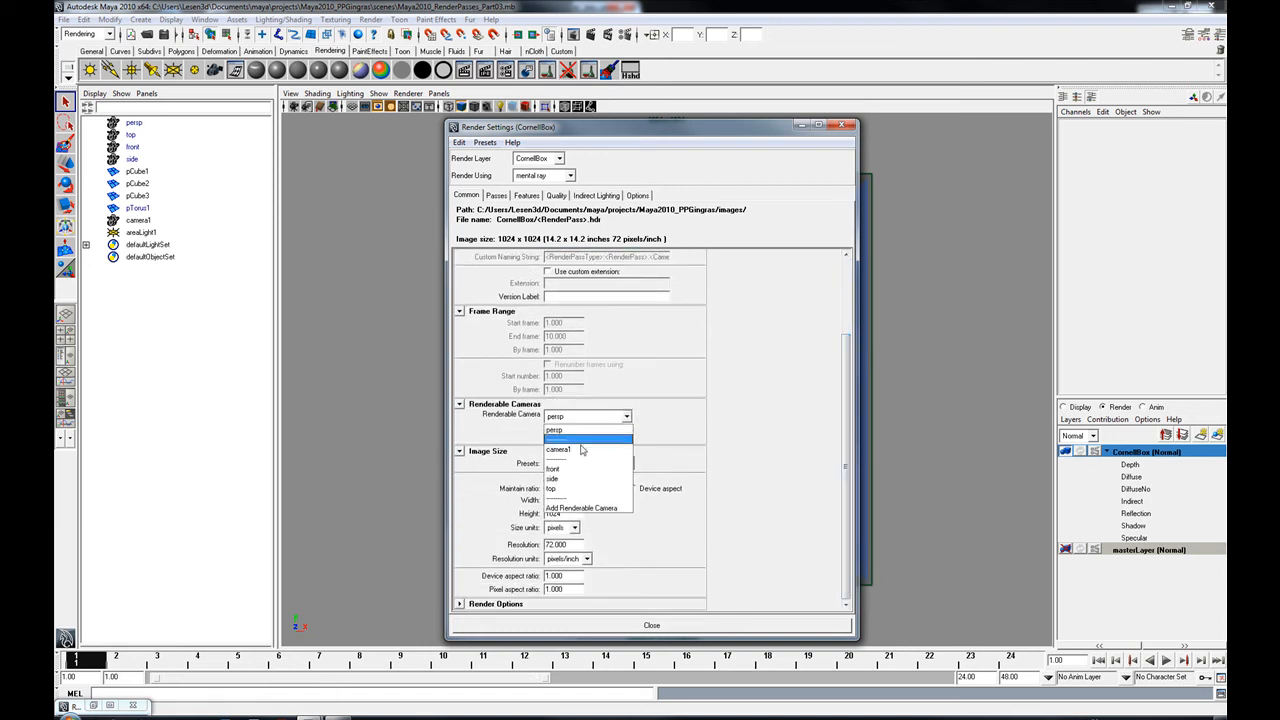
left_click(586, 441)
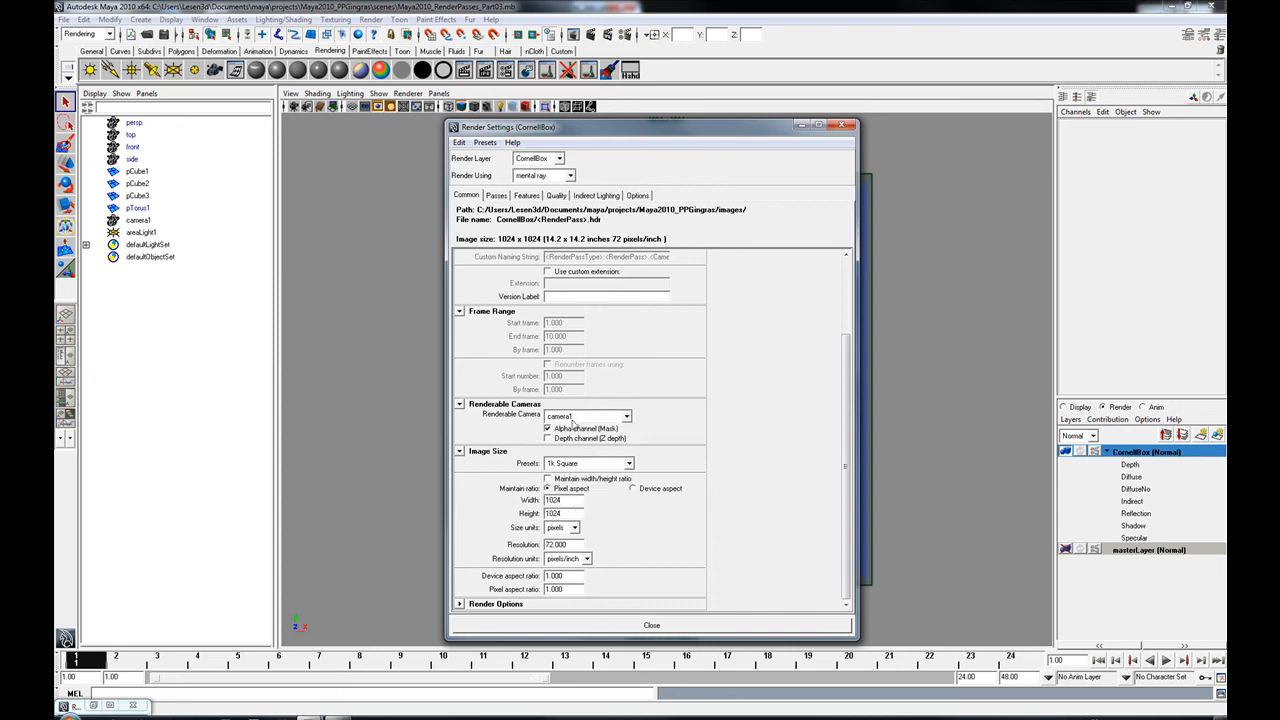
- Maintain the width/height ratio, set the image width to 512 pixels and close the render settings
left_click(562, 479)
double_click(572, 500)
type("512")
key("Return")
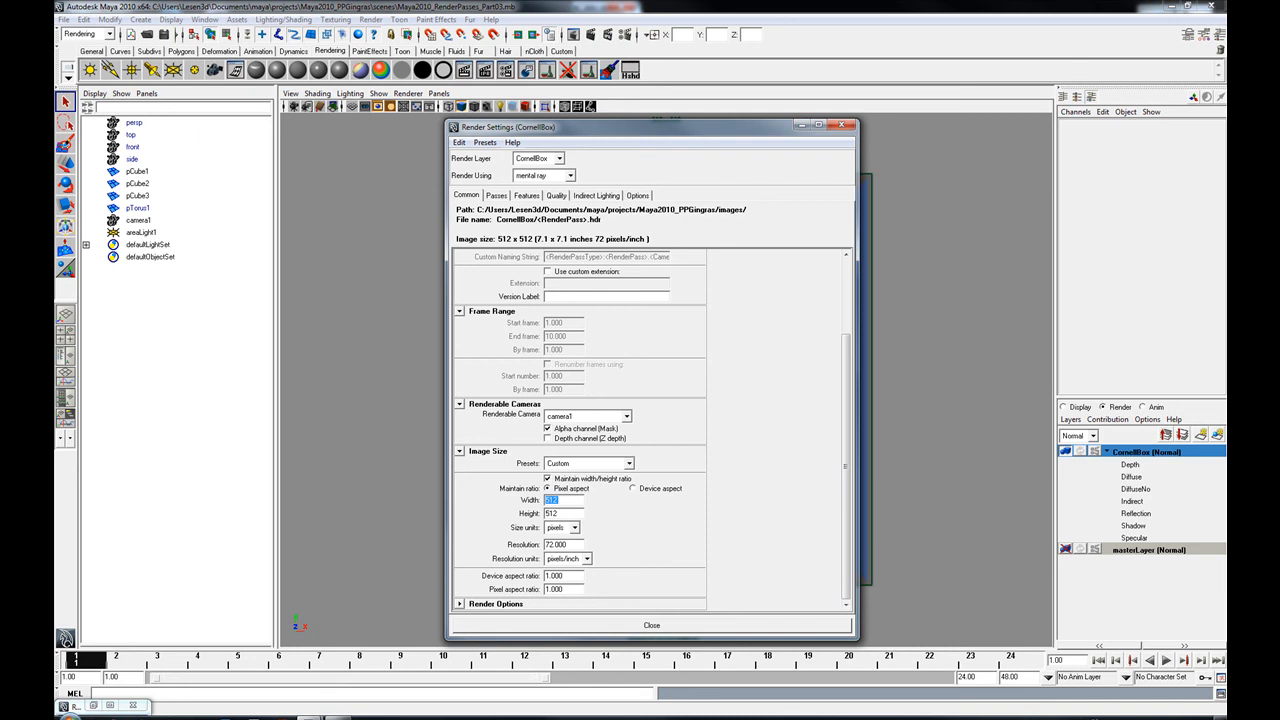
left_click(686, 626)
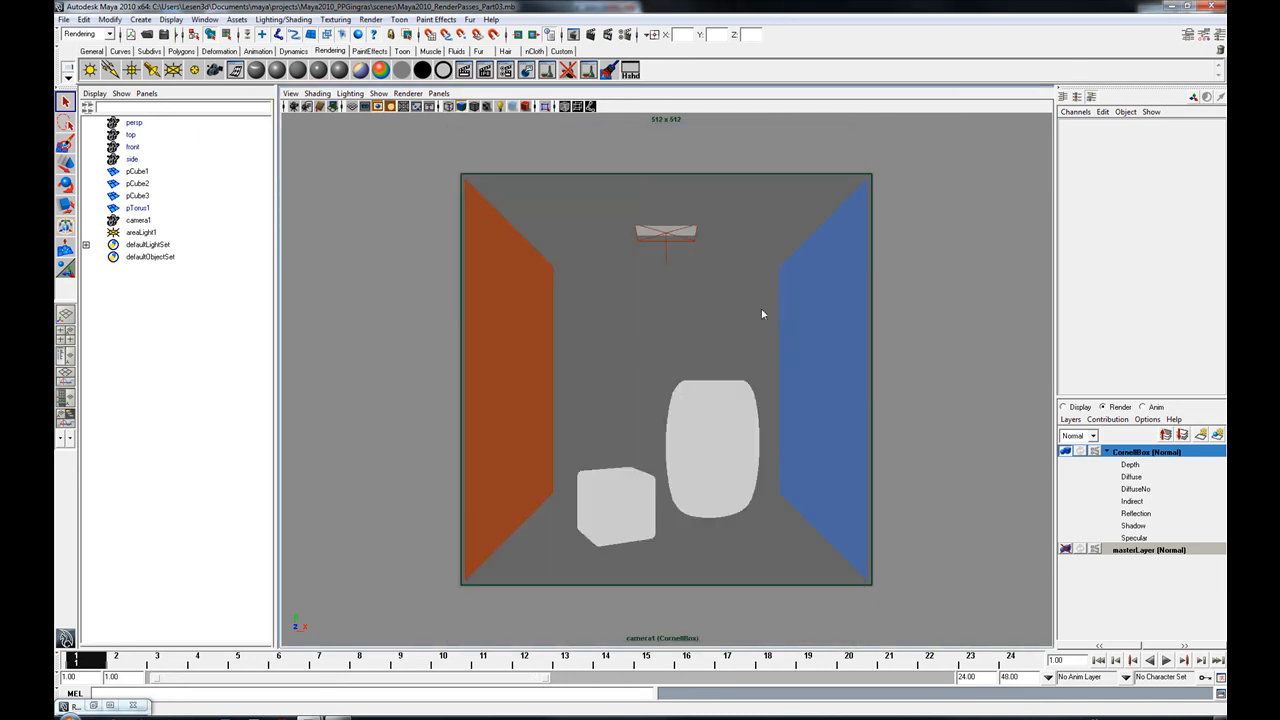
- Open the attributes of the associated CornellBox_Specular pass and set its number of channels to 4
left_click(625, 35)
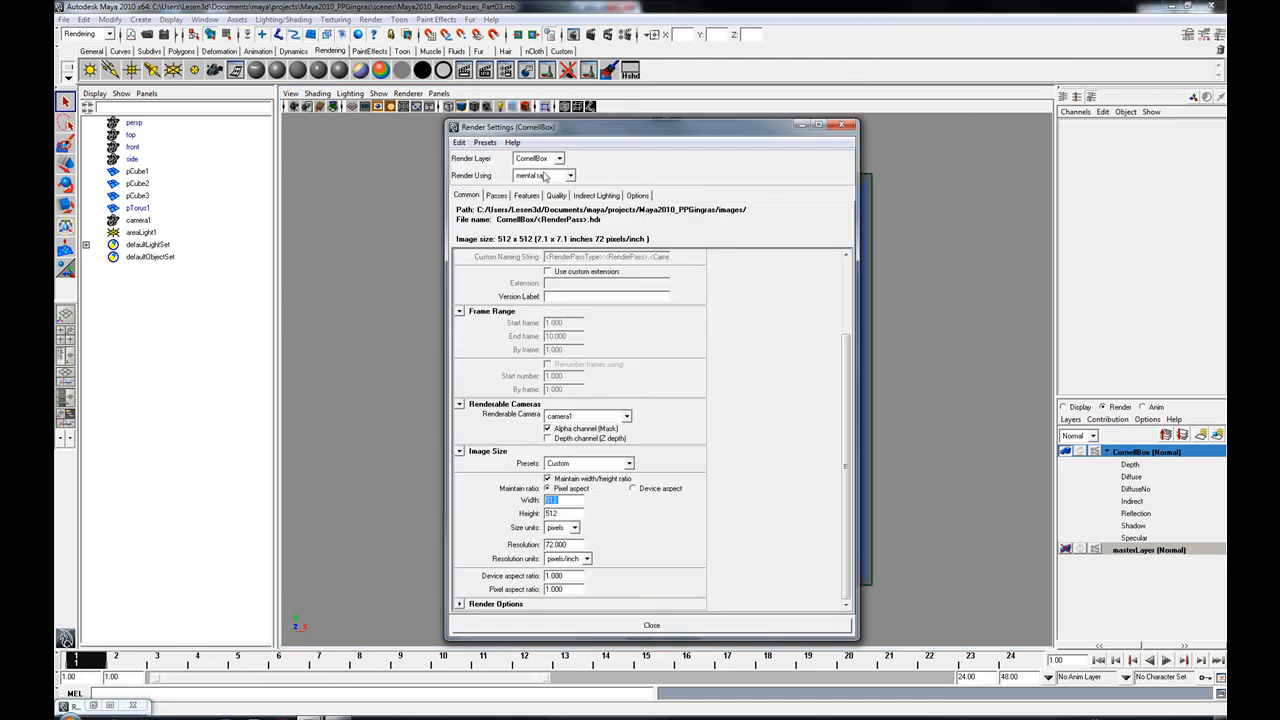
left_click(497, 196)
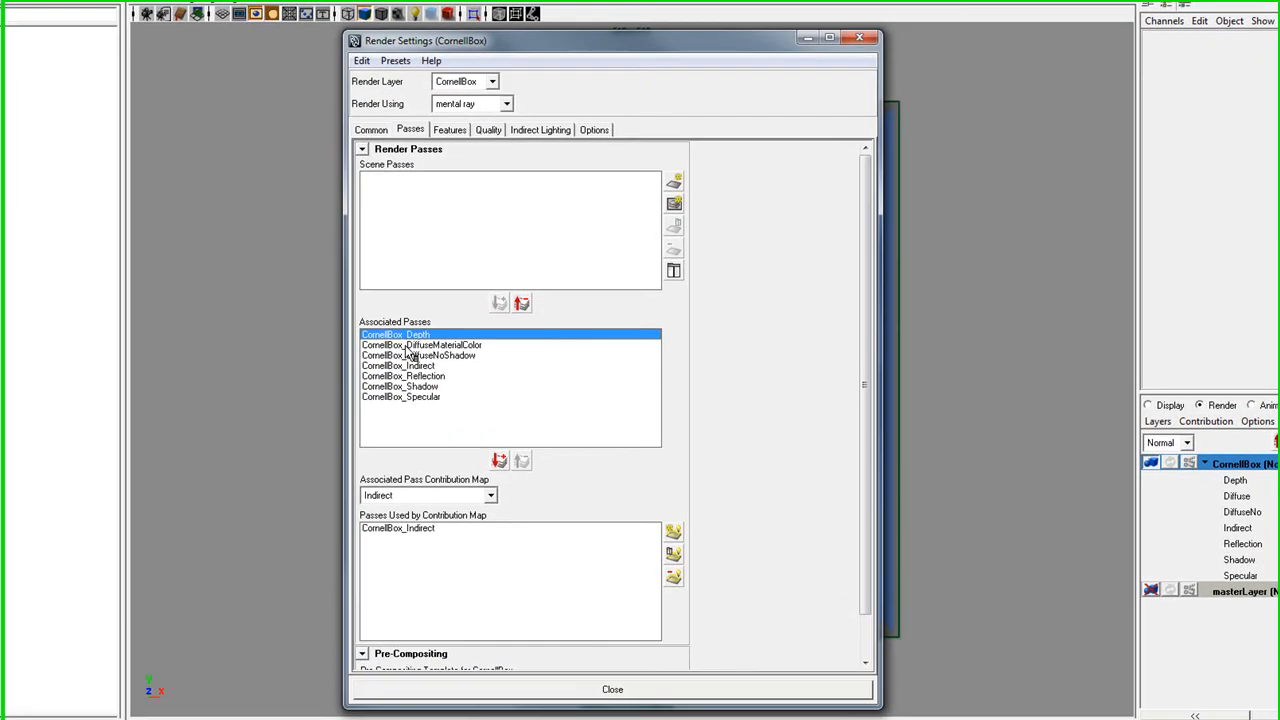
left_click_drag(477, 39, 337, 39)
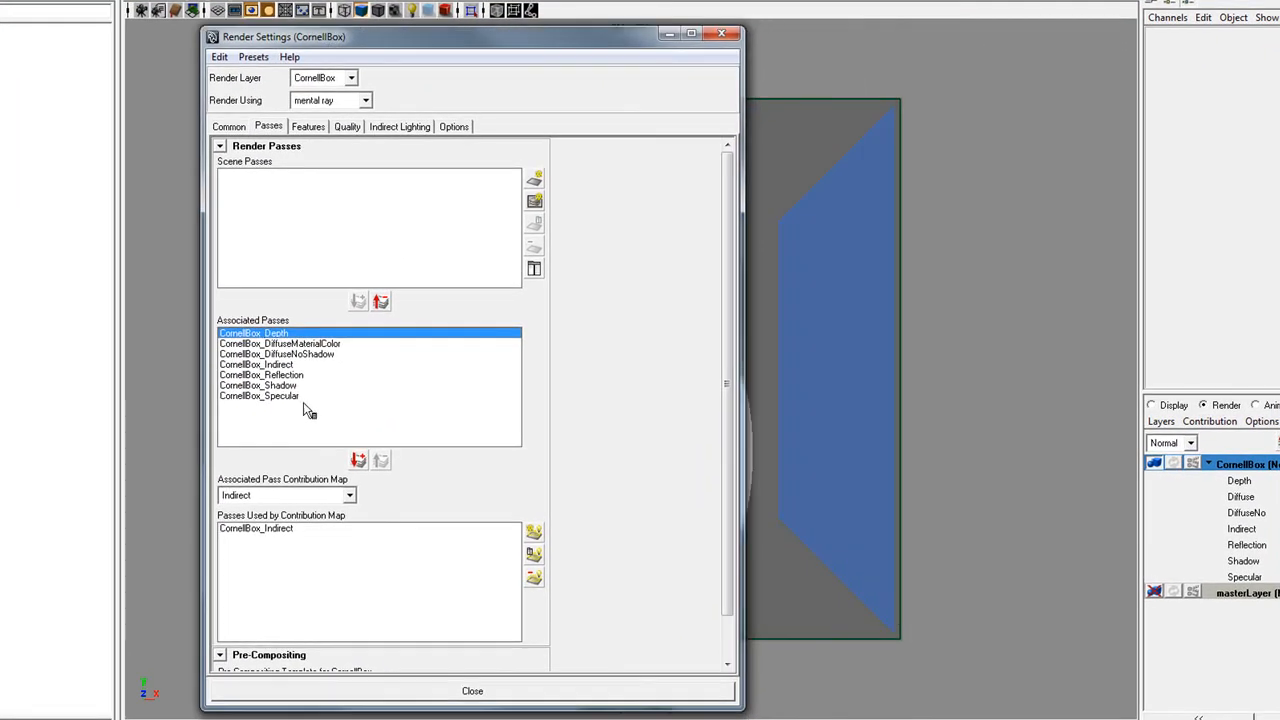
left_click(283, 396)
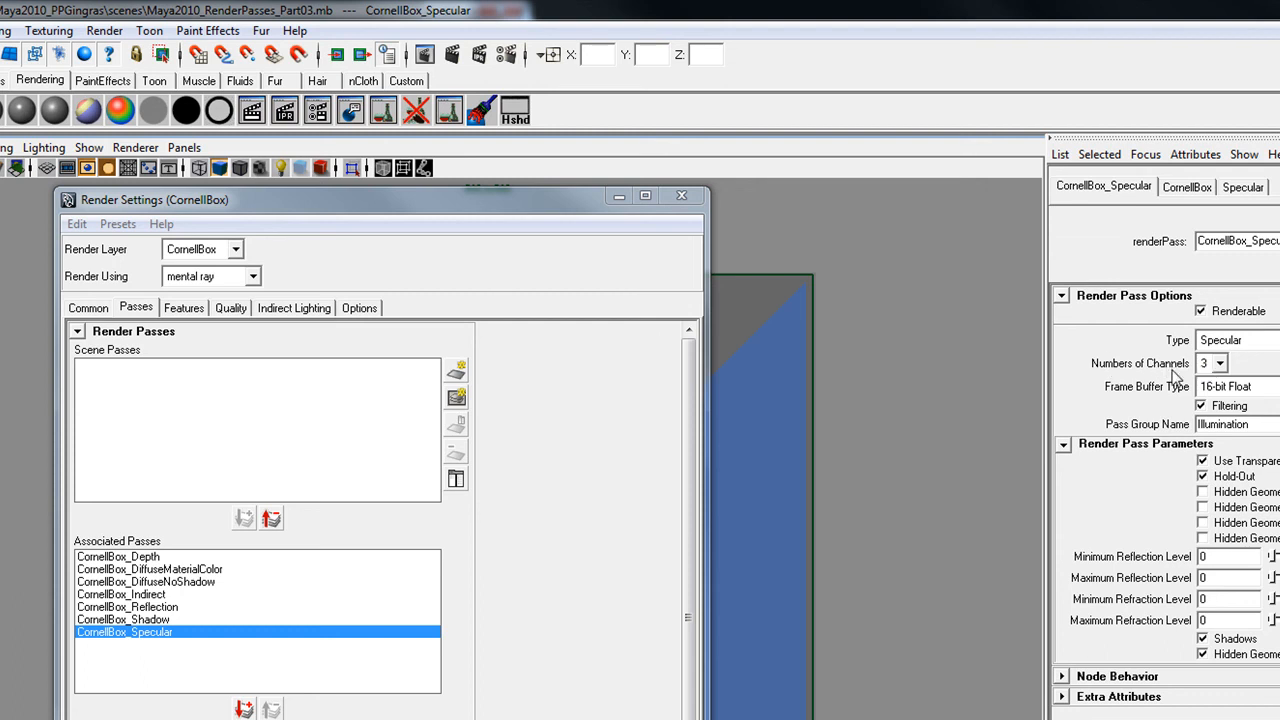
left_click(1220, 364)
left_click(1205, 383)
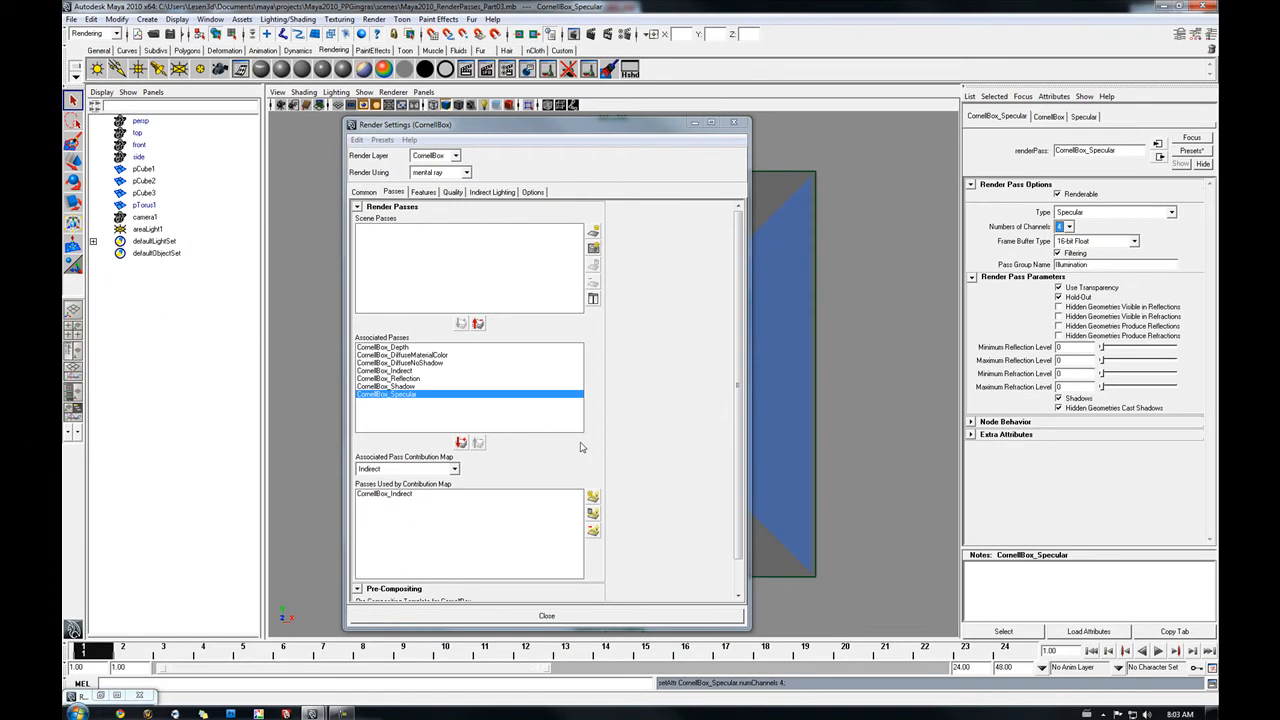
- Set the number of channels to 4 for the CornellBox_Shadow and CornellBox_Reflection passes
left_click(415, 387)
left_click(1062, 227)
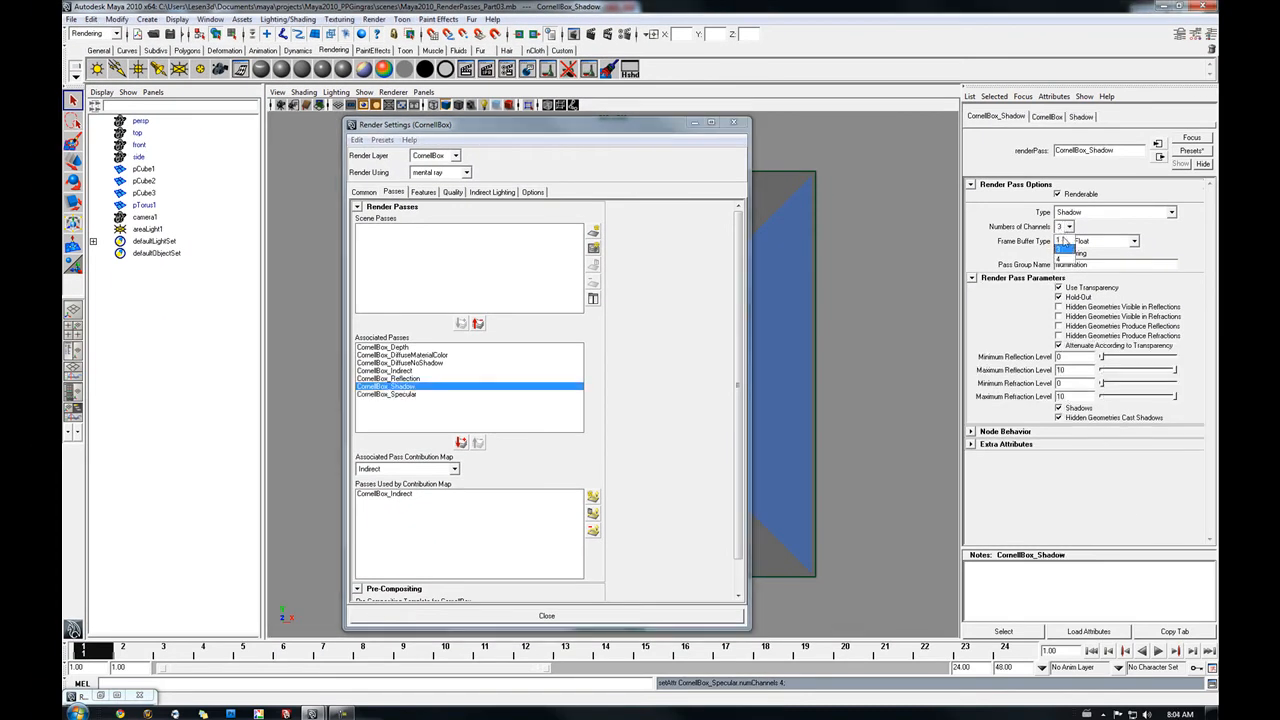
left_click(1061, 263)
left_click(420, 378)
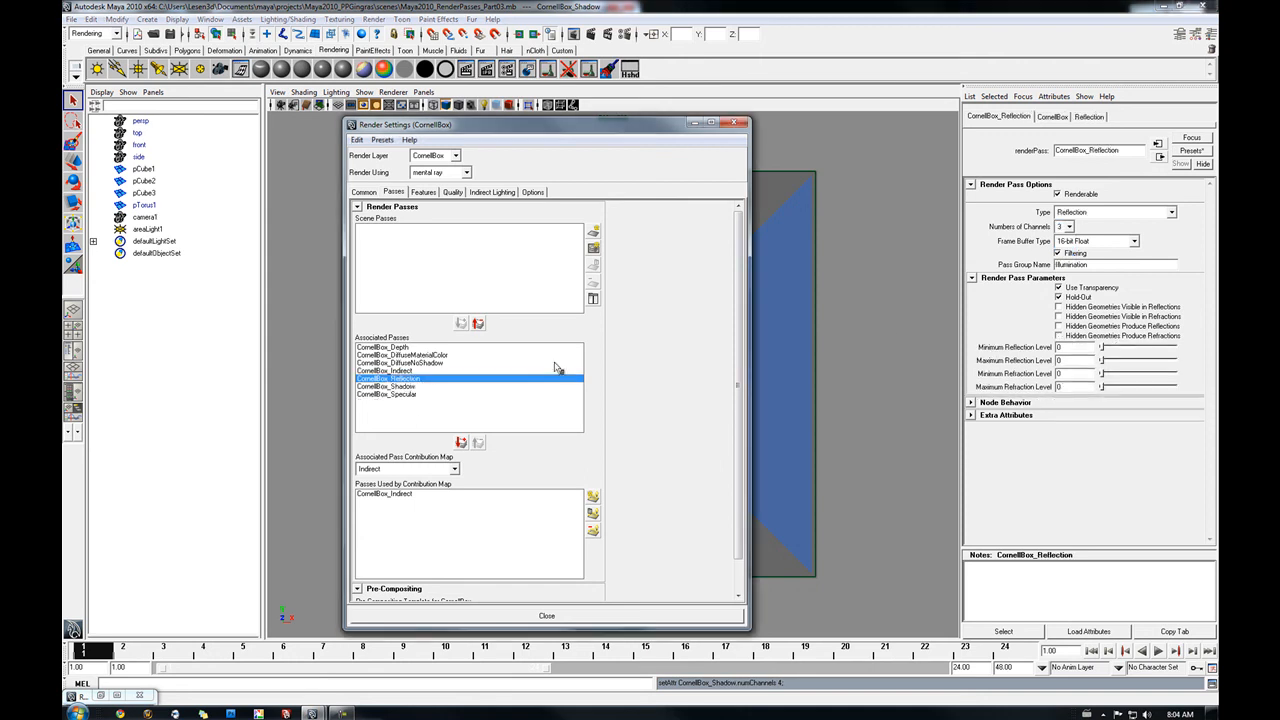
left_click(1066, 227)
left_click(1061, 250)
- Set the number of channels to 4 for the CornellBox_Indirect pass
left_click(408, 371)
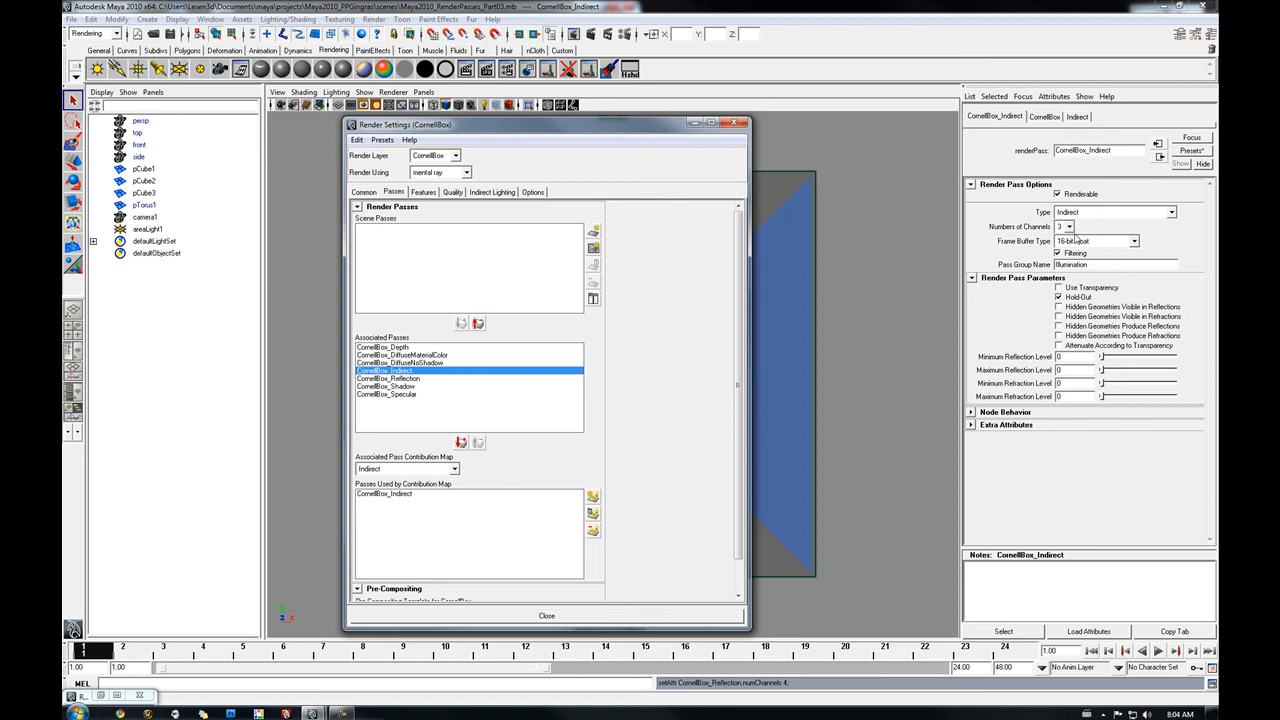
left_click(1066, 227)
left_click(1061, 250)
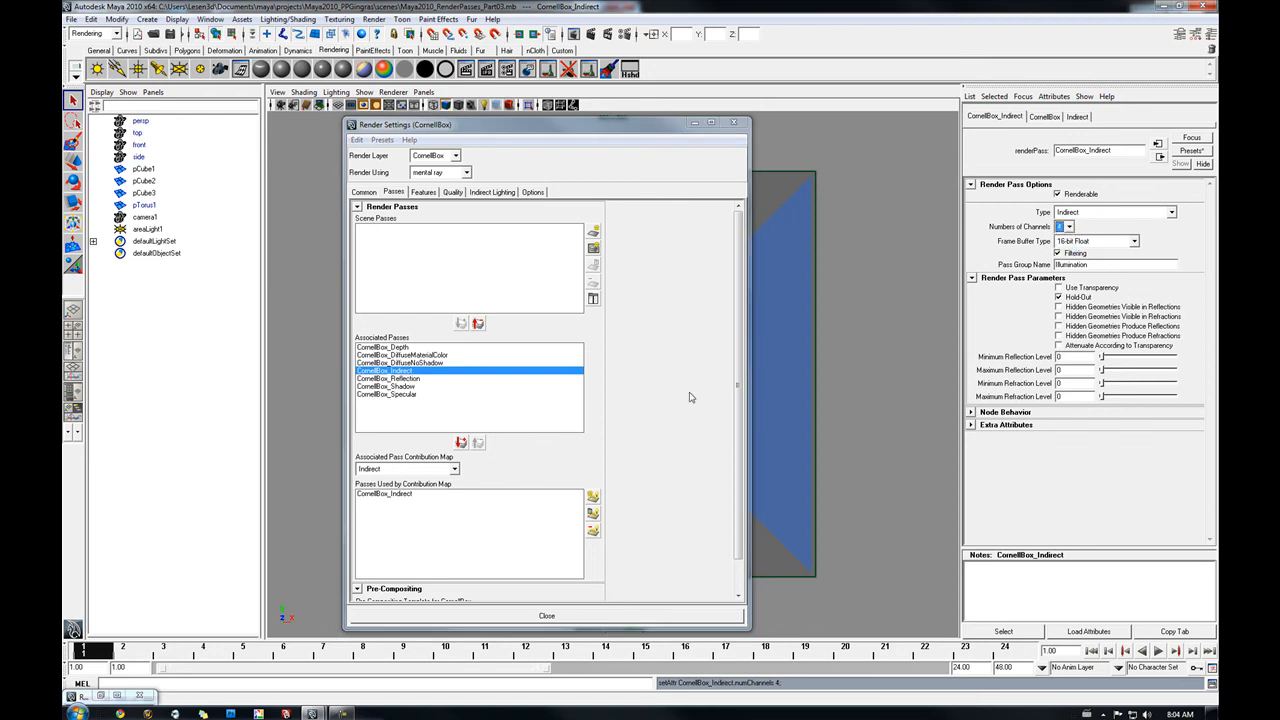
- Set the number of channels to 4 for the CornellBox_DiffuseNoShadow and CornellBox_DiffuseMaterialColor passes
left_click(408, 363)
left_click(1068, 227)
left_click(1061, 250)
left_click(438, 356)
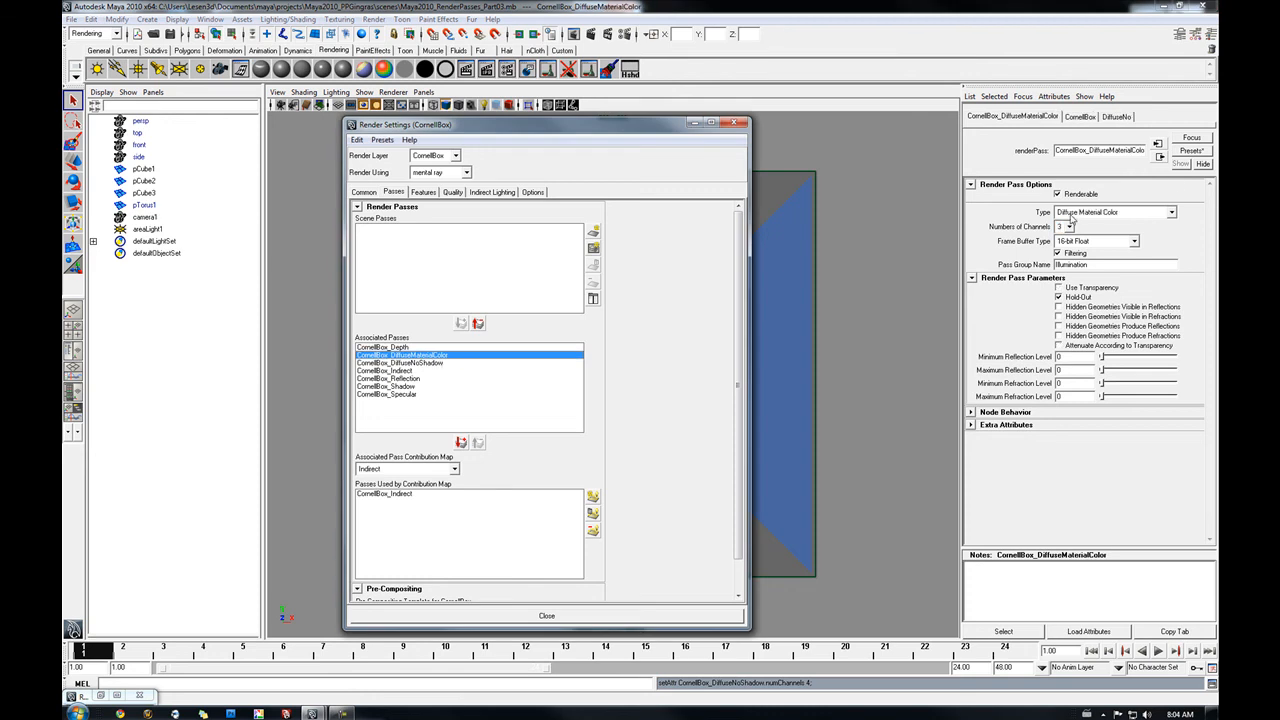
left_click(1068, 227)
left_click(1061, 250)
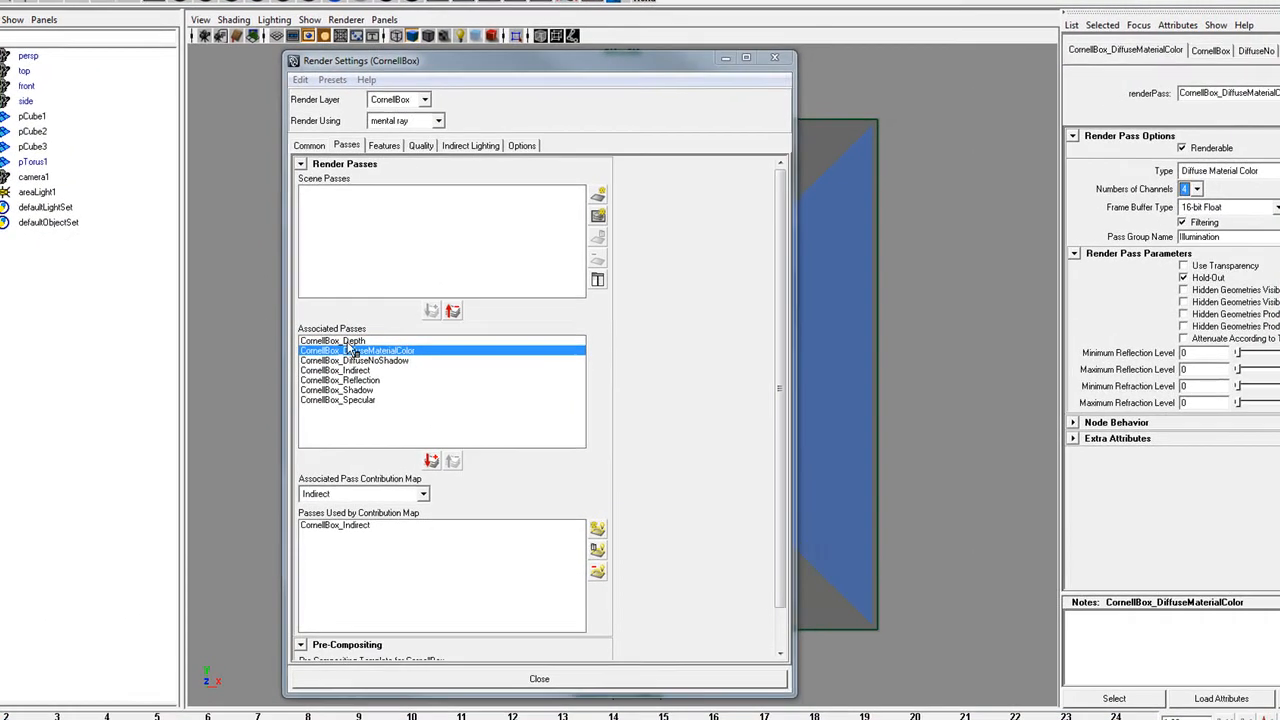
- Open the attributes of the CornellBox_Depth pass and set its far clipping plane to 500
left_click(400, 344)
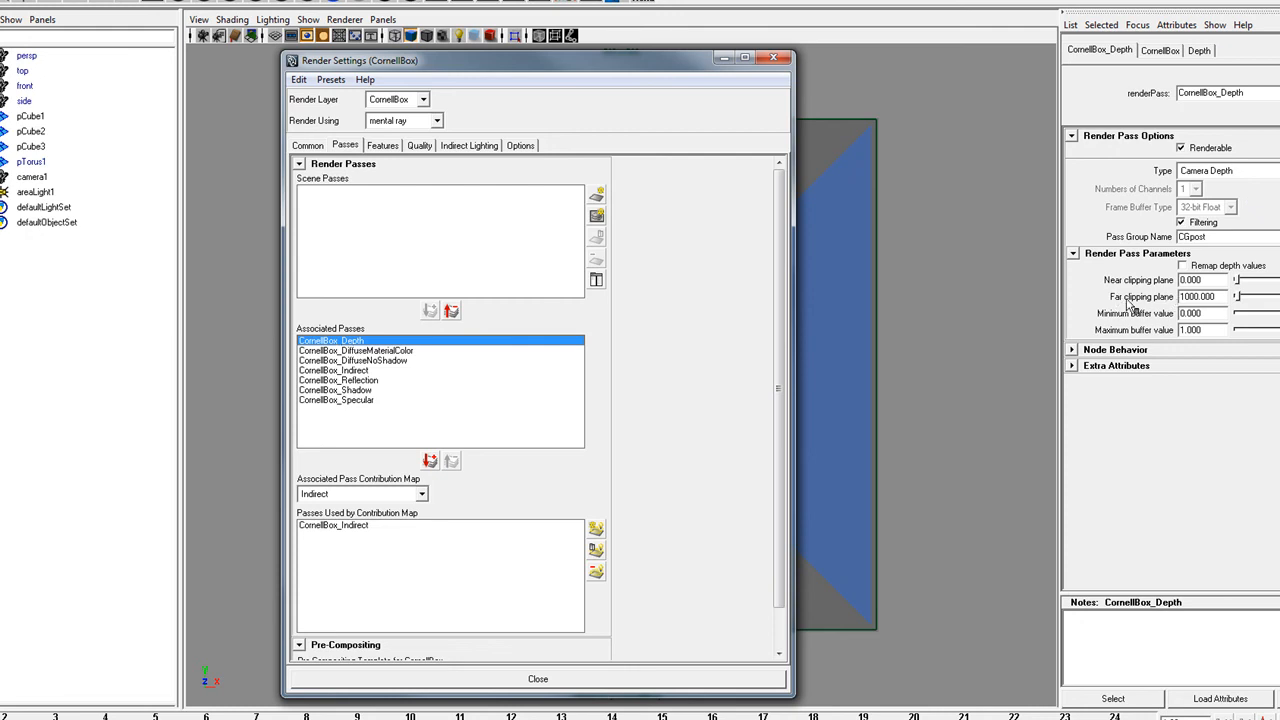
left_click_drag(645, 62, 388, 76)
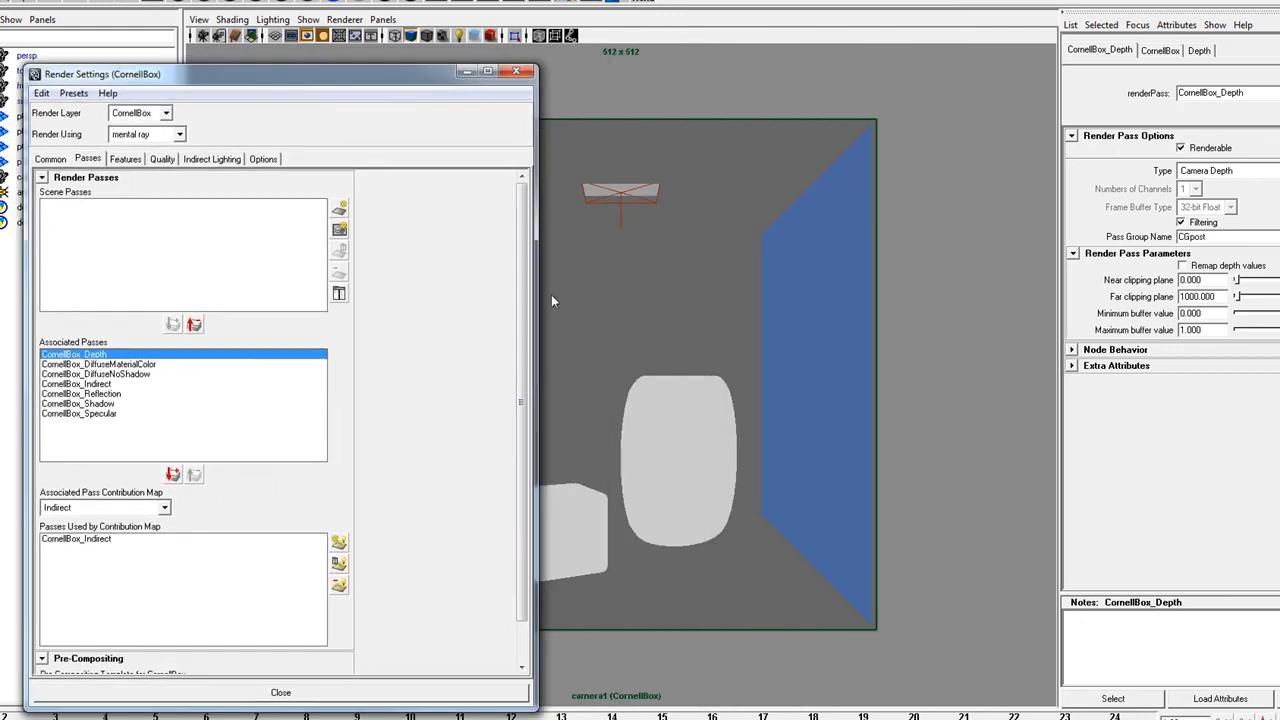
left_click(1210, 297)
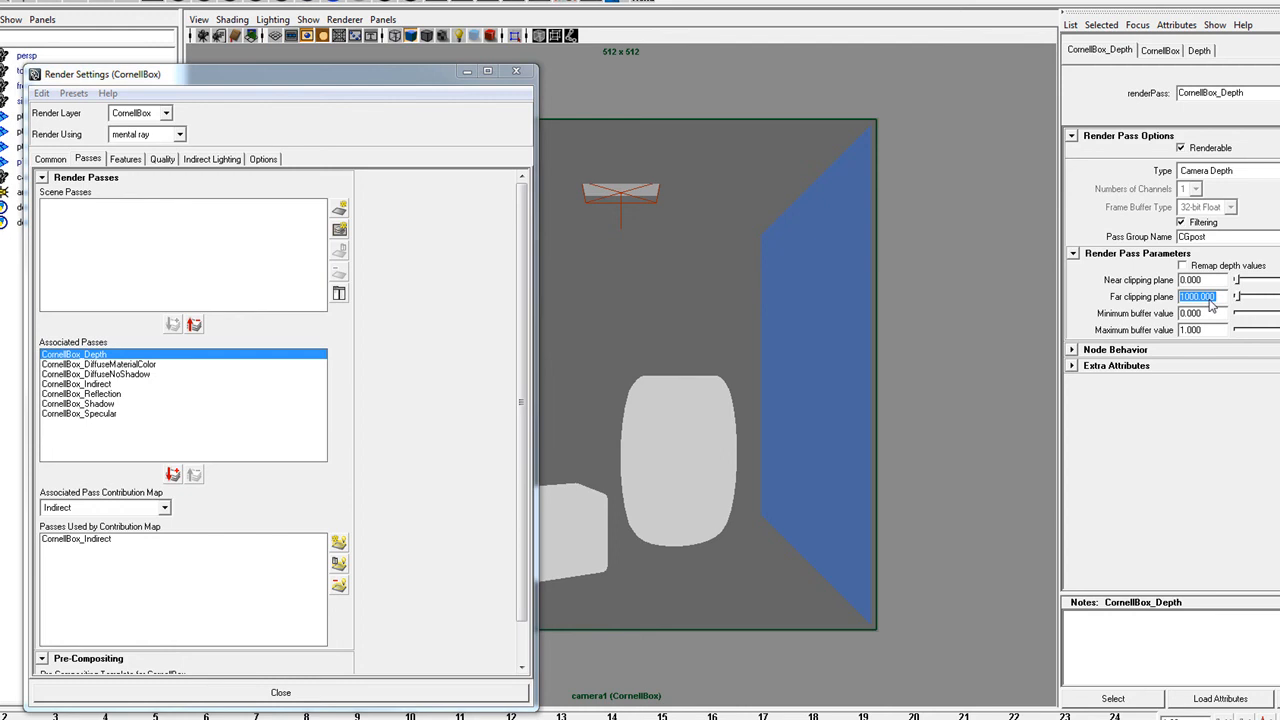
type("500")
key("Return")
left_click_drag(395, 70, 704, 65)
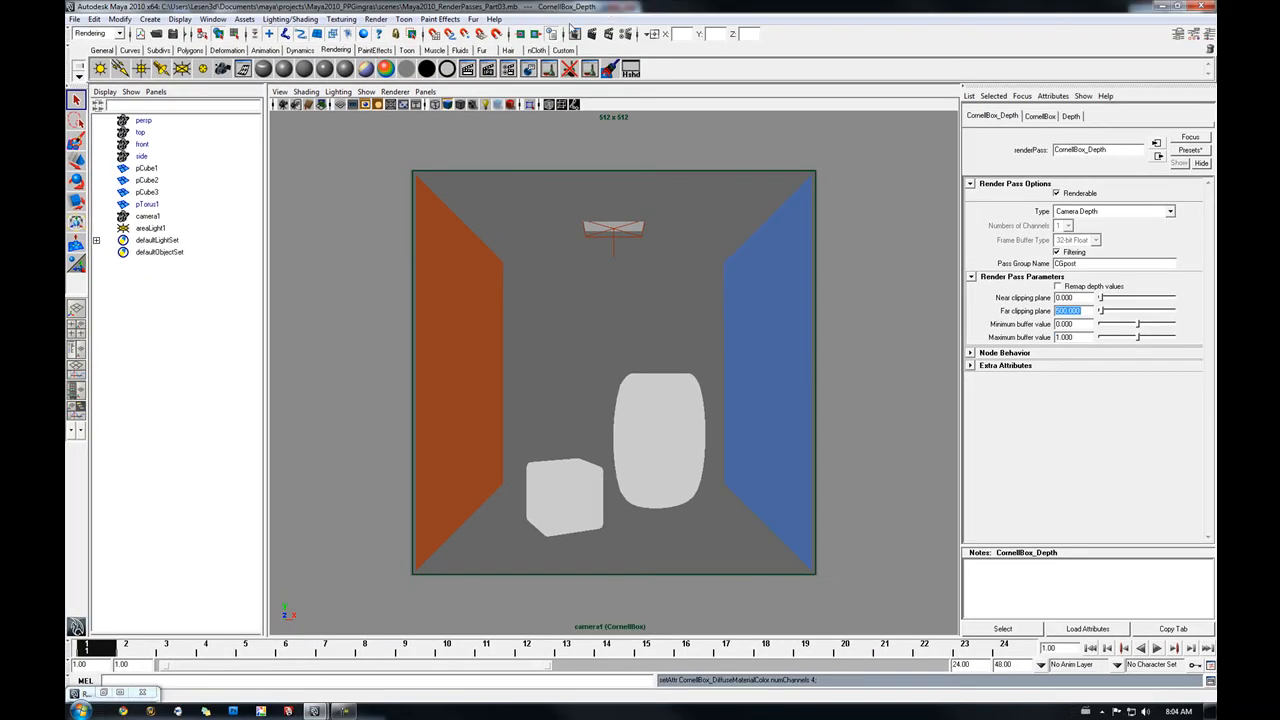
- Look at the Render View, close it, and bring up the list of rendering commands
left_click(577, 35)
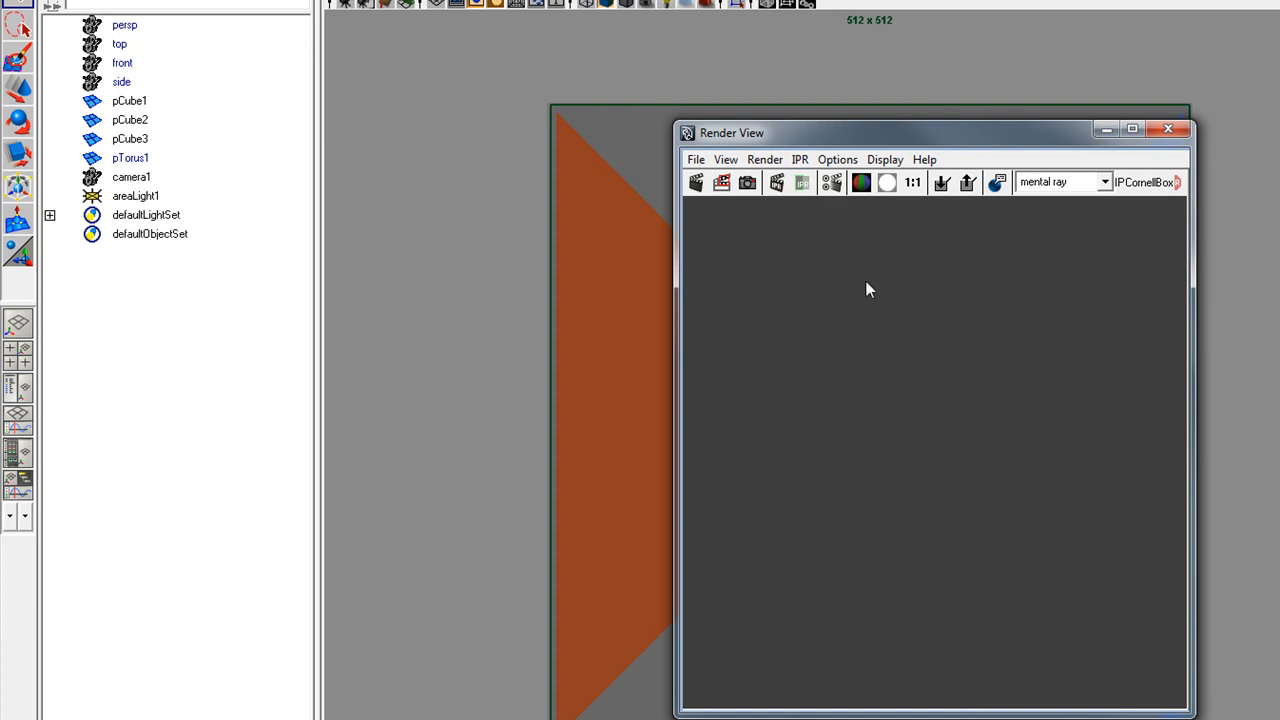
left_click(1167, 129)
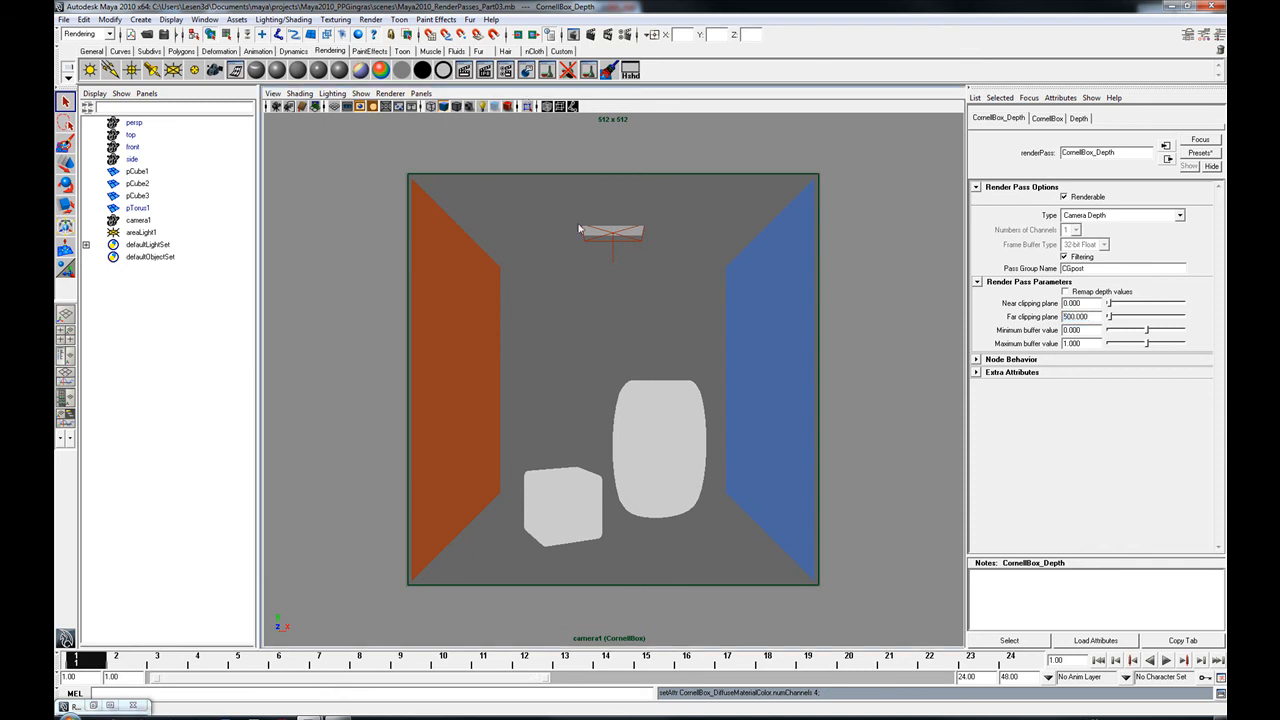
left_click(372, 20)
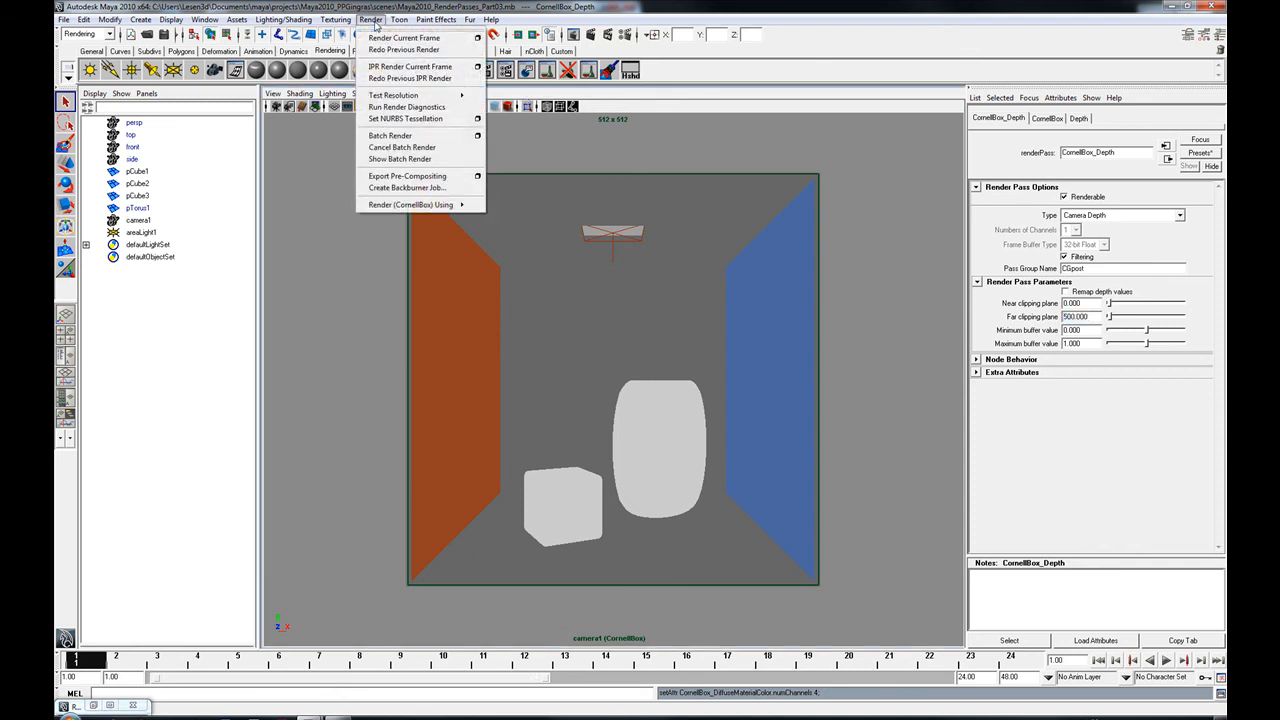